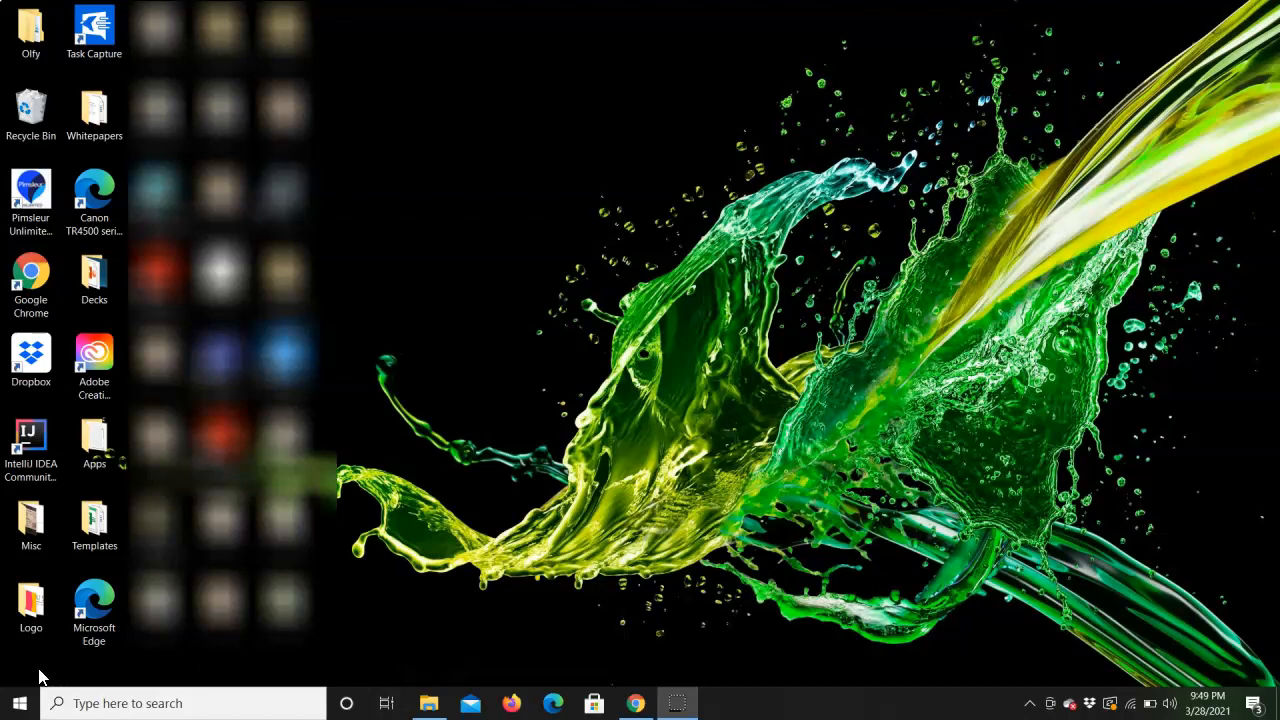
Launch Task Capture and start capturing the actions of a new process.
click(24, 664)
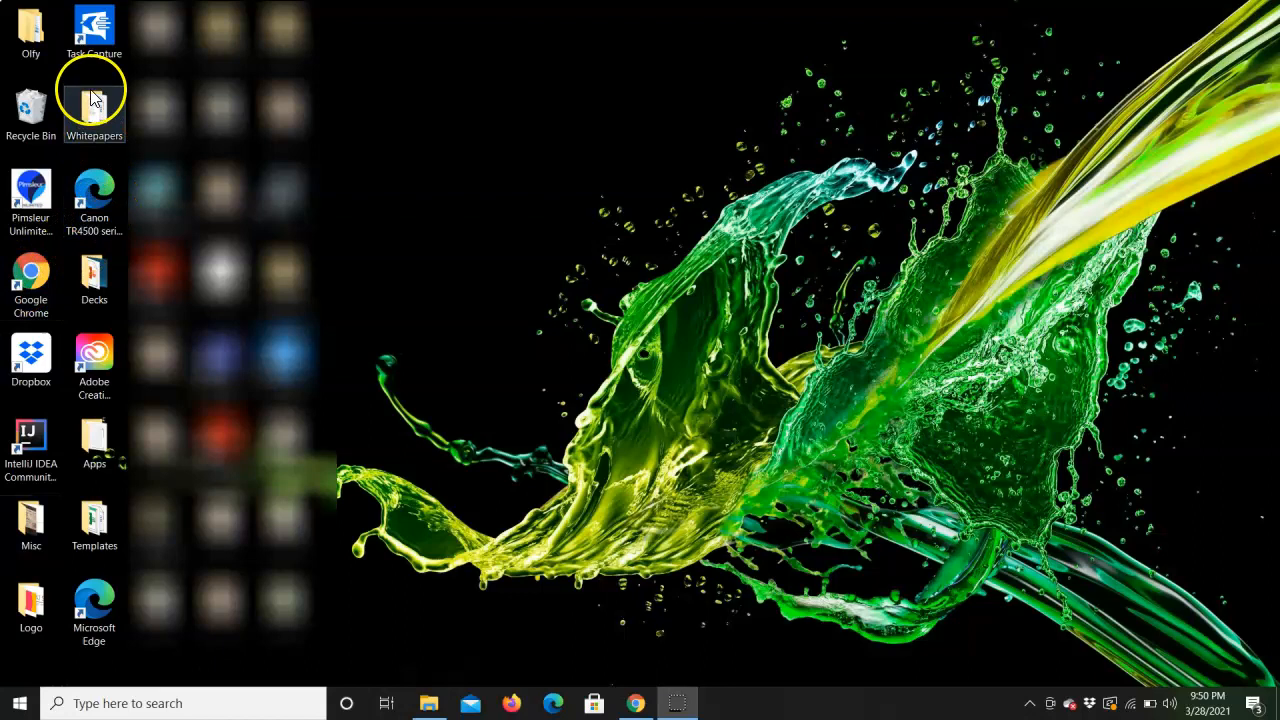
double_click(92, 58)
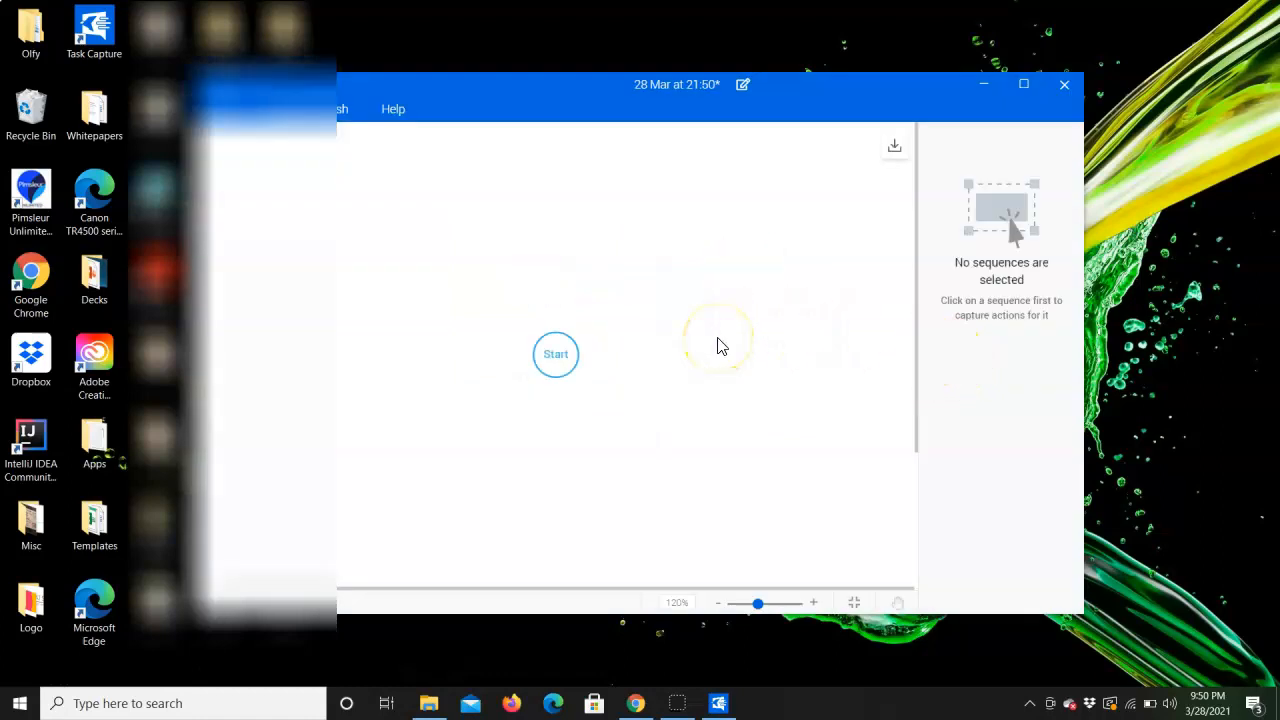
click(690, 292)
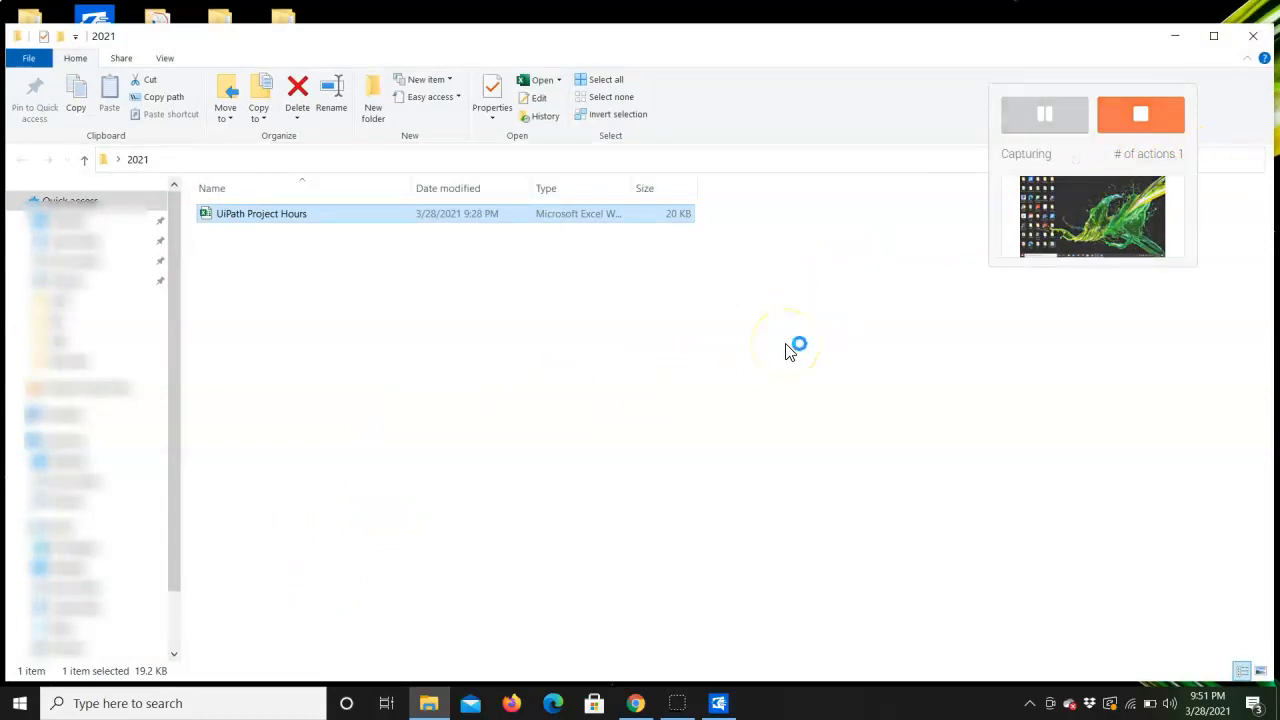
Open the UiPath Project Hours workbook and copy the entire Apr 2021 sheet into a new worksheet.
double_click(265, 218)
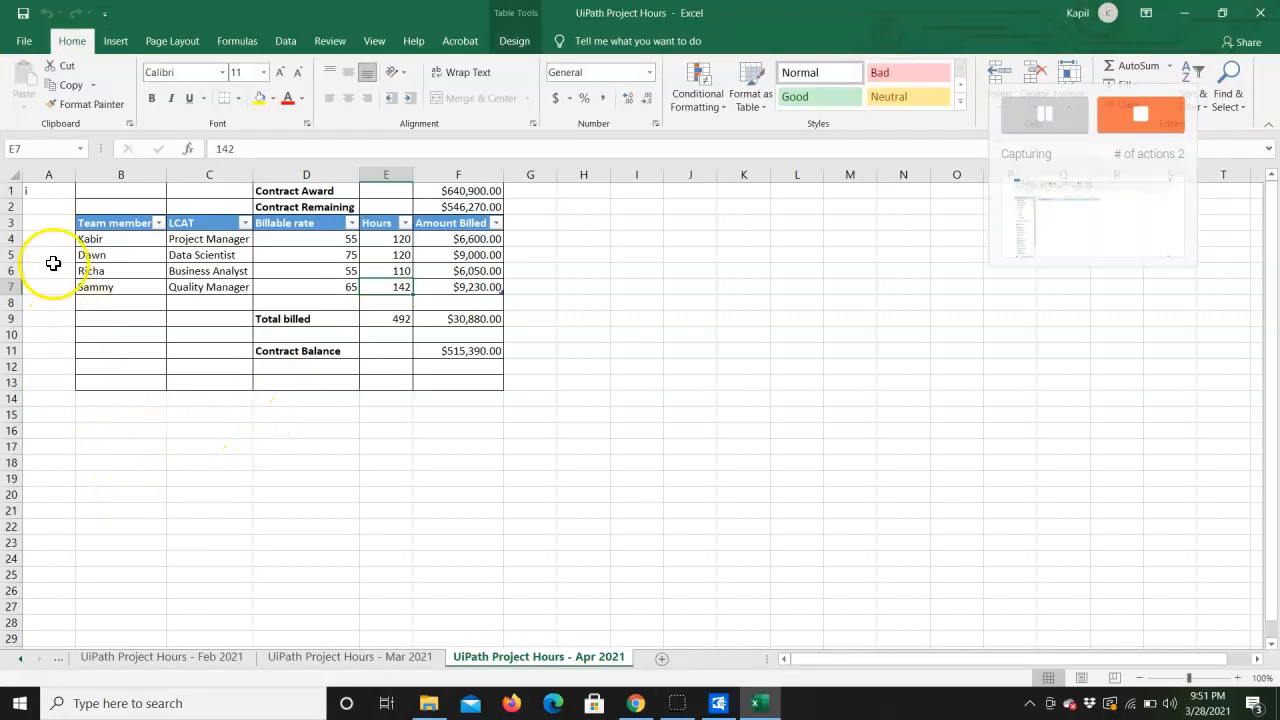
click(13, 177)
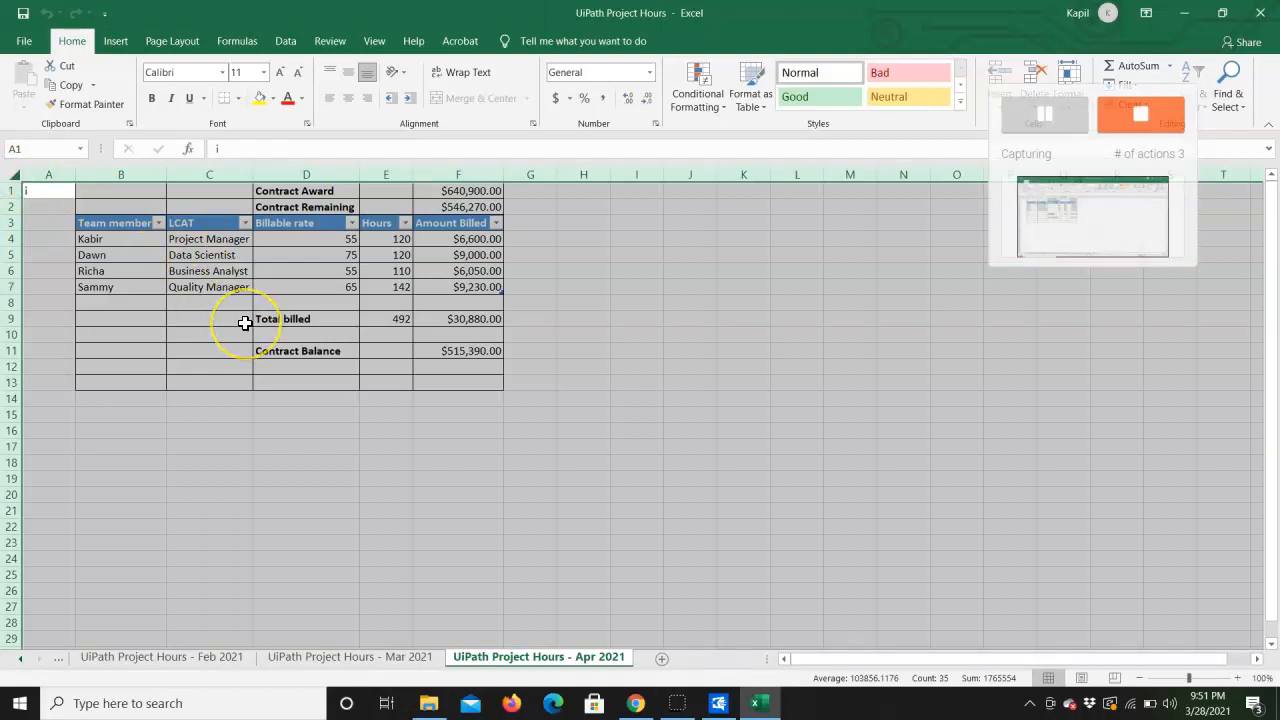
key(ctrl+c)
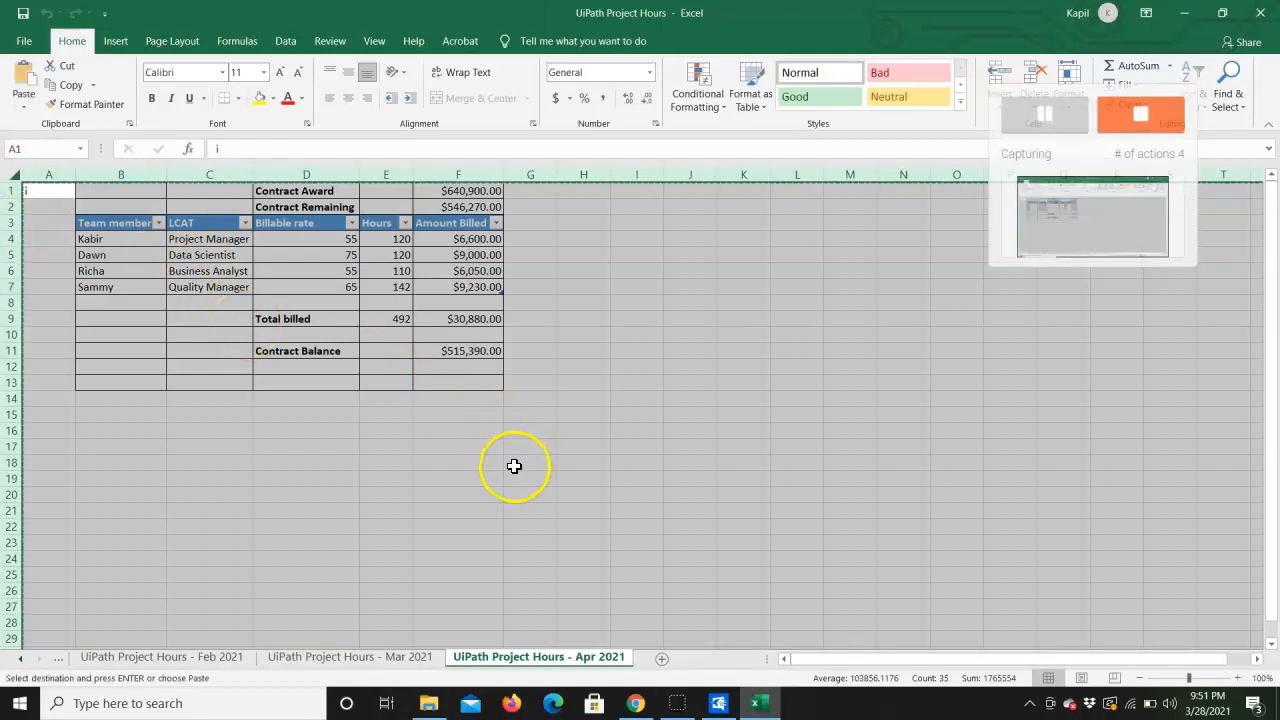
click(661, 658)
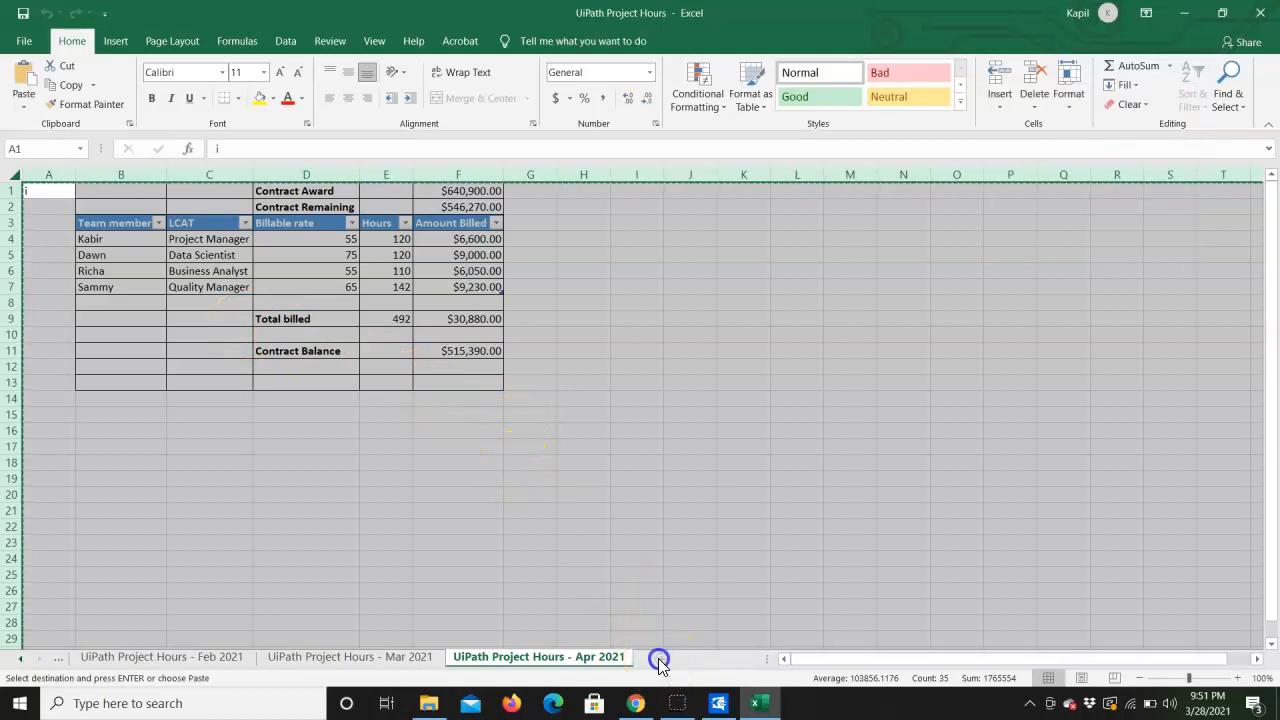
click(11, 175)
key(ctrl+v)
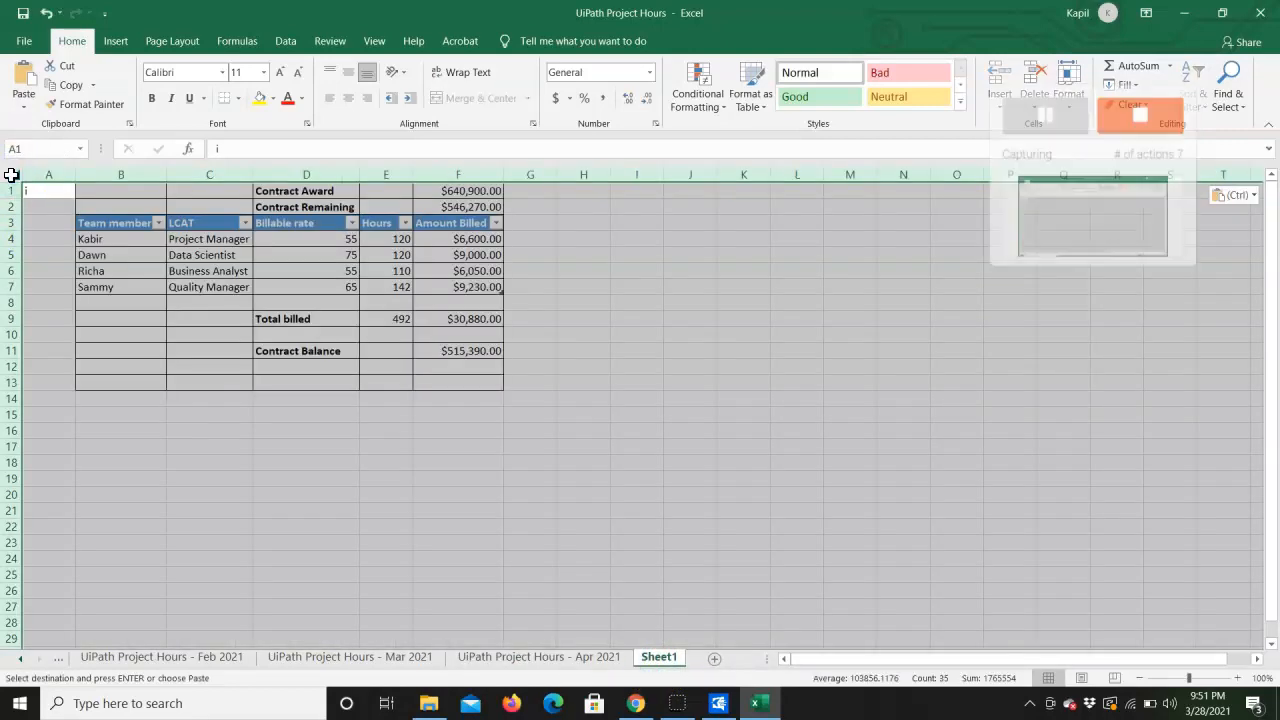
key(Escape)
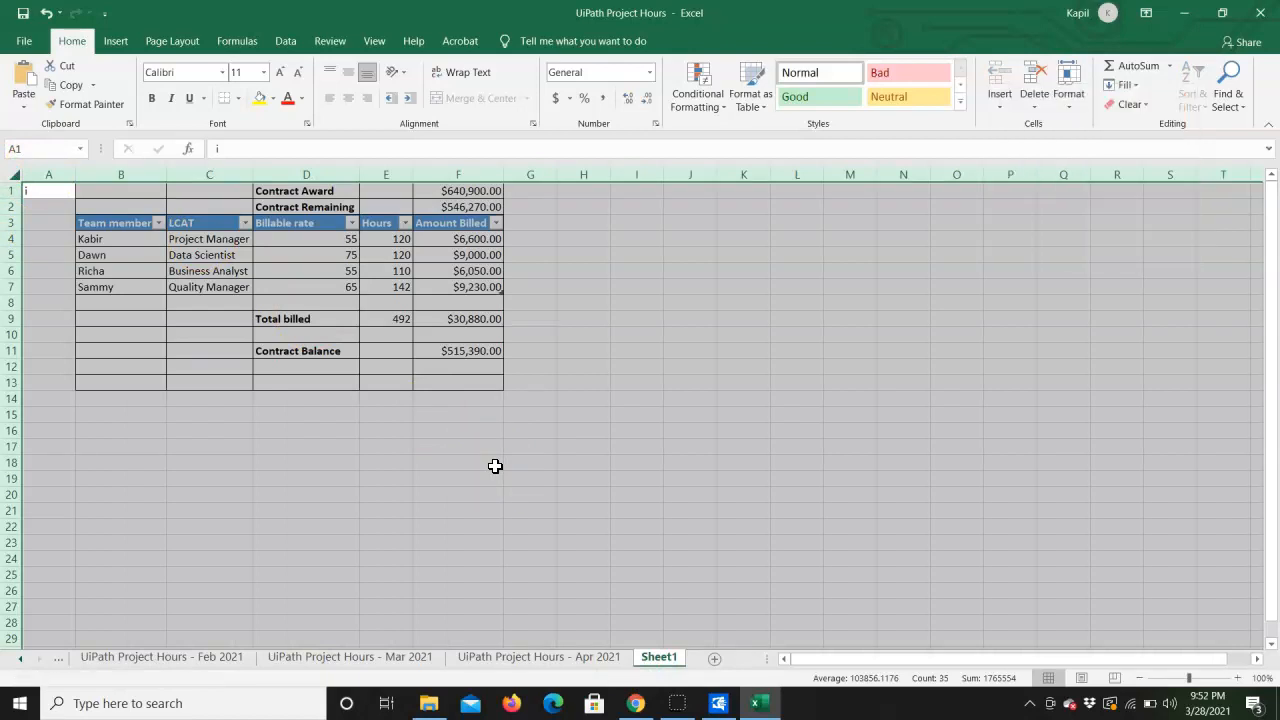
click(586, 351)
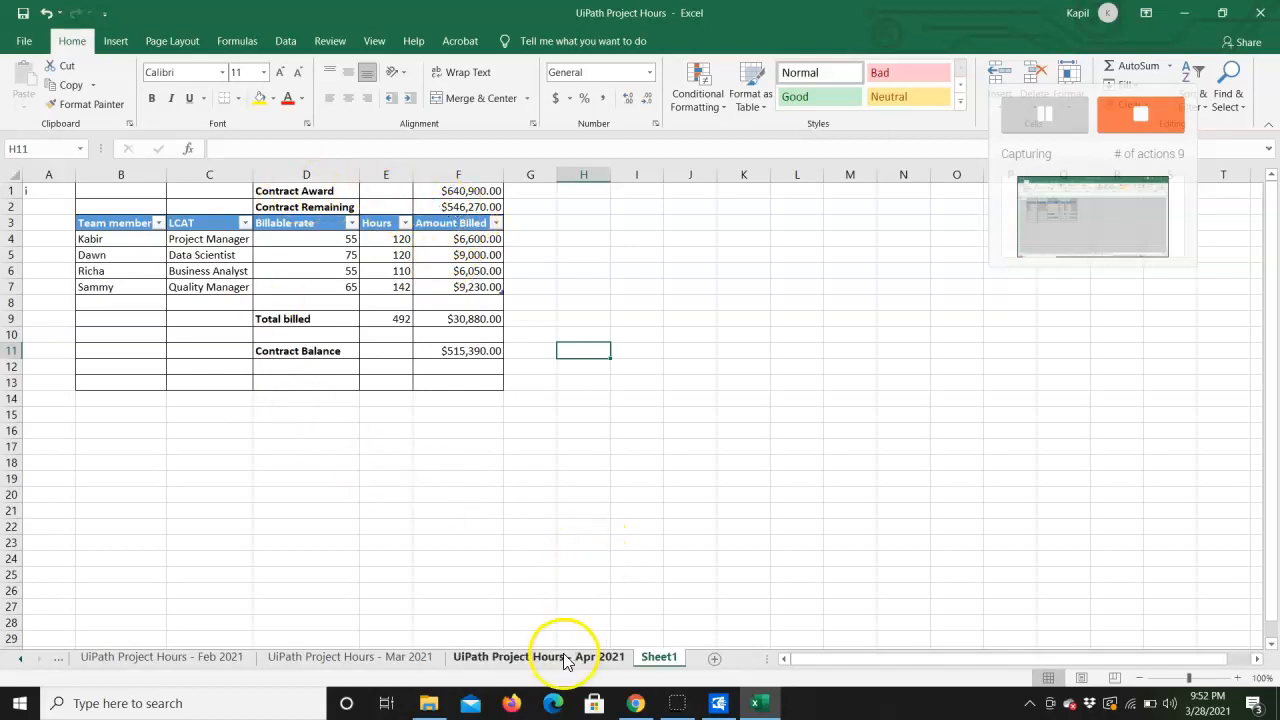
Rename the new worksheet as "UiPath Project Hours - May 2021".
right_click(662, 658)
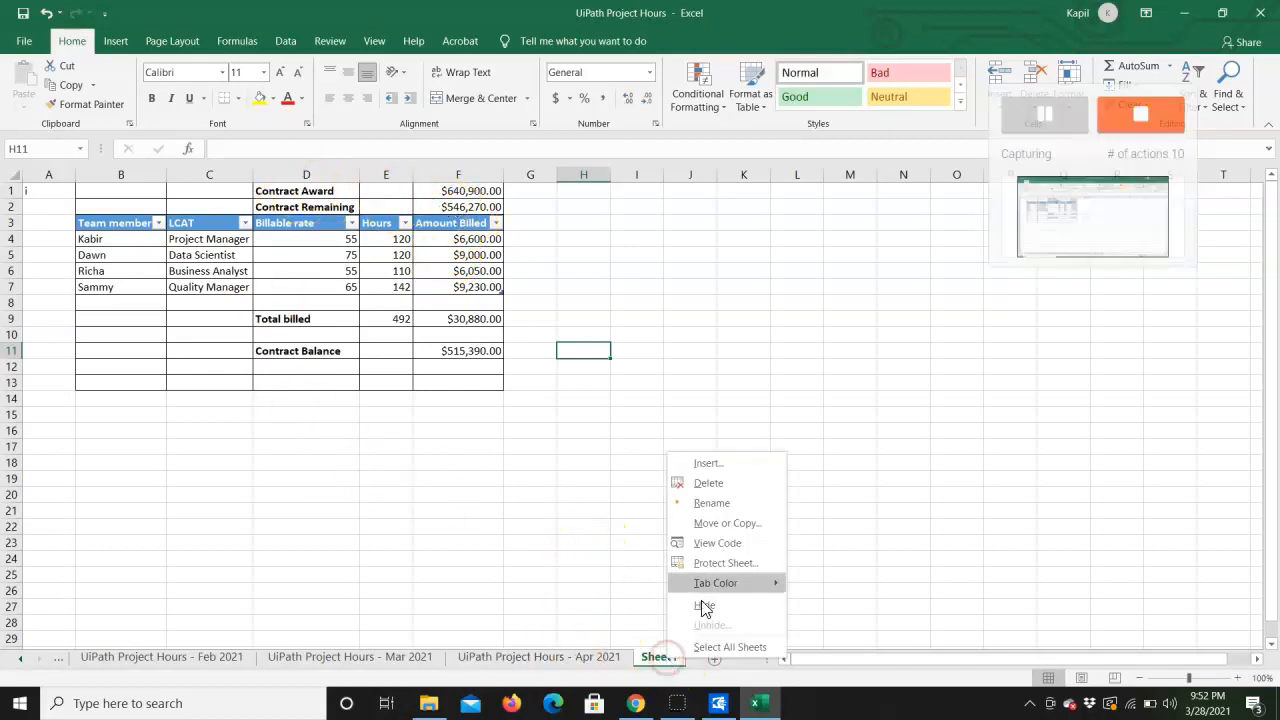
click(705, 503)
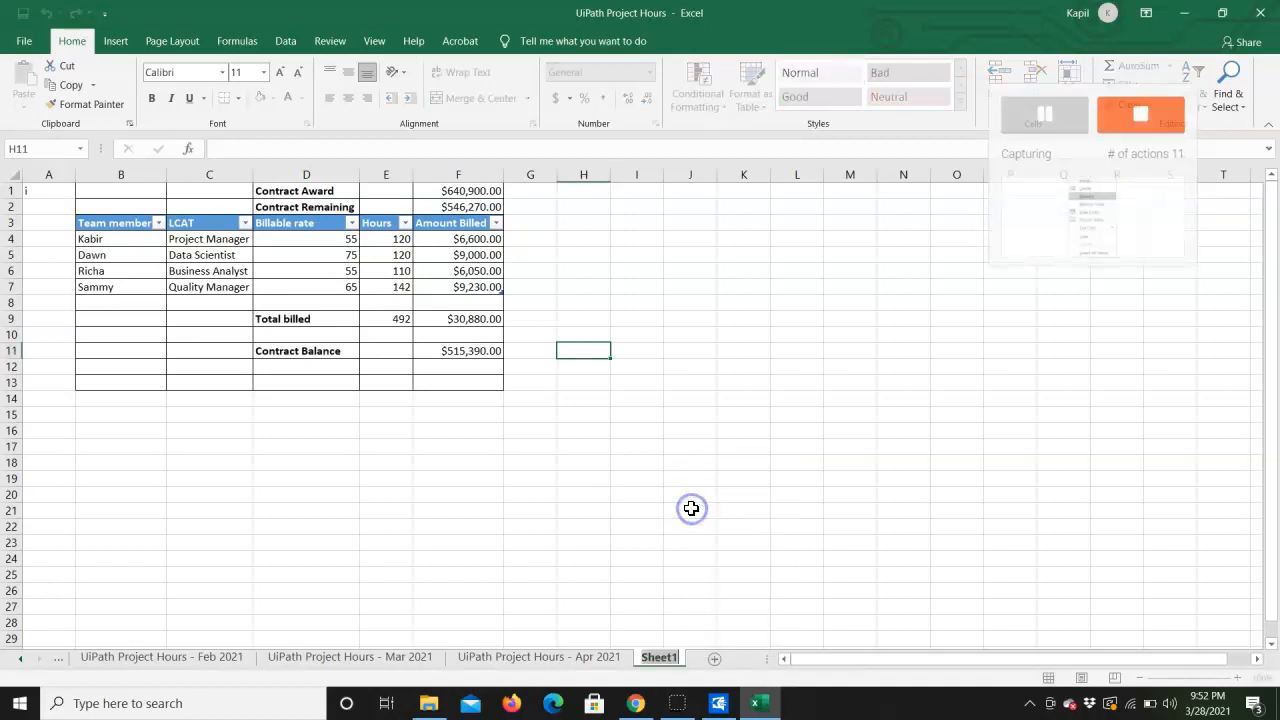
text(UiPa)
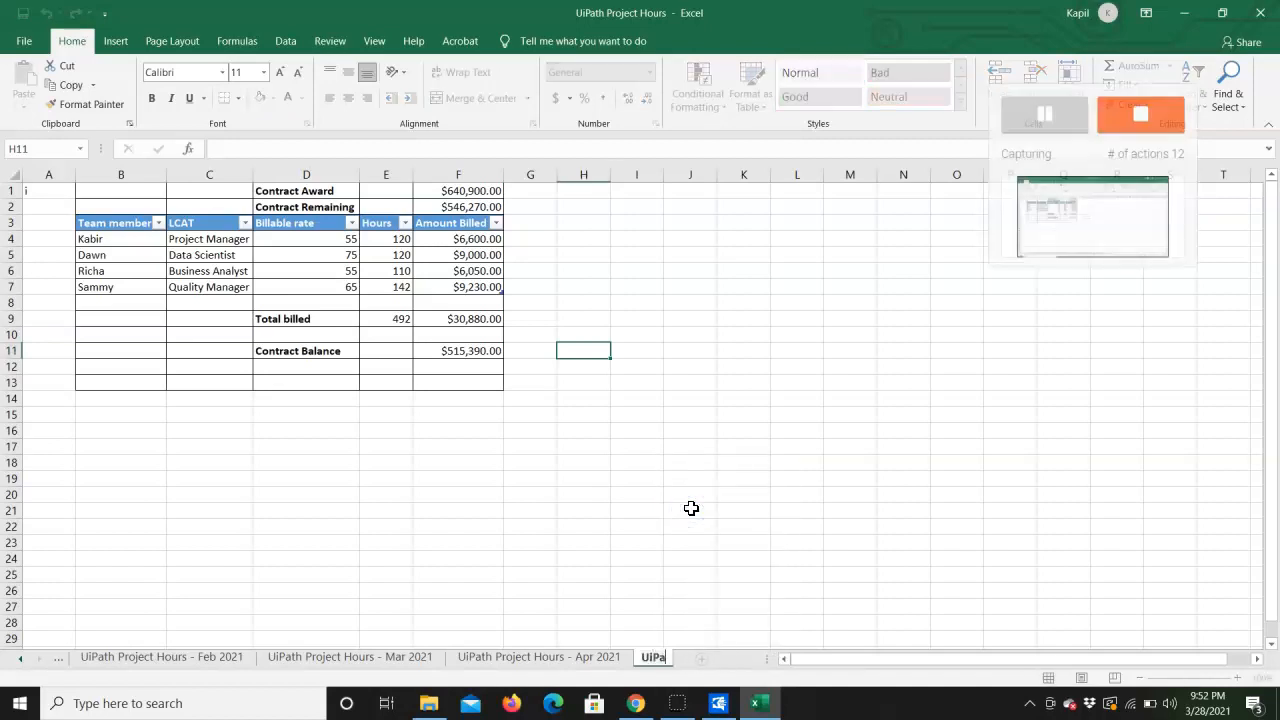
text(th Projec)
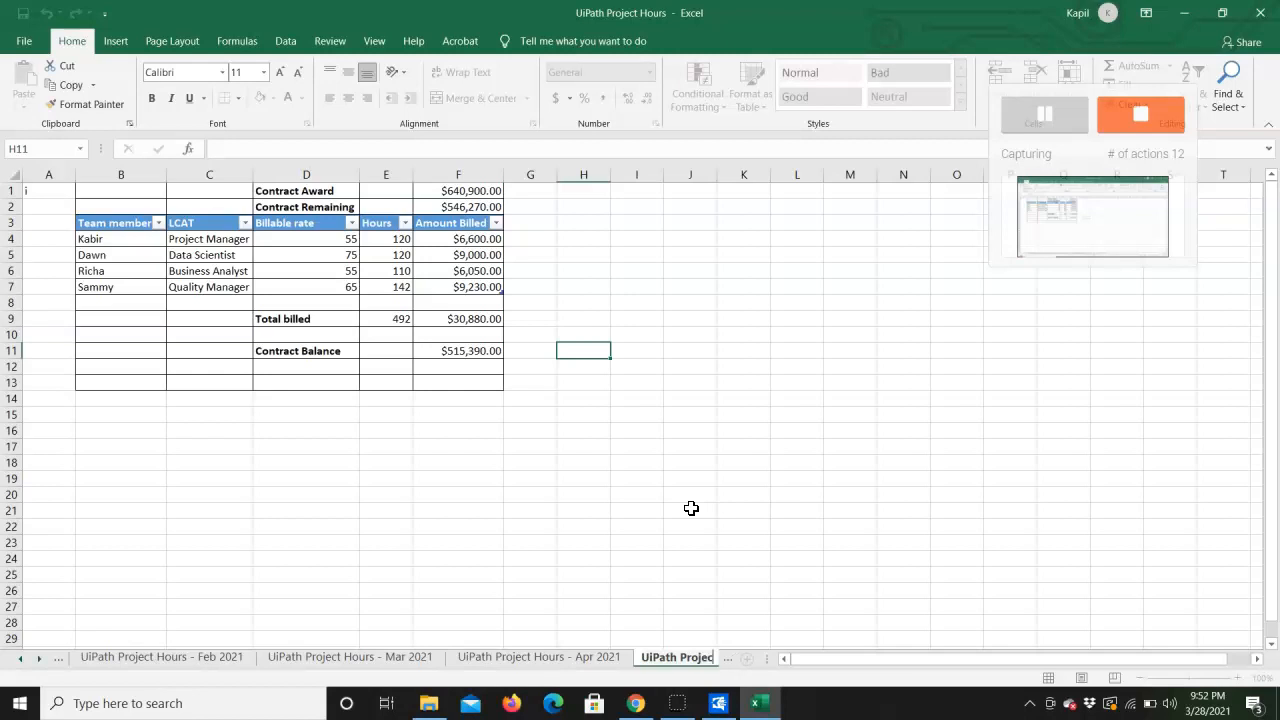
text(t Hours - May 202)
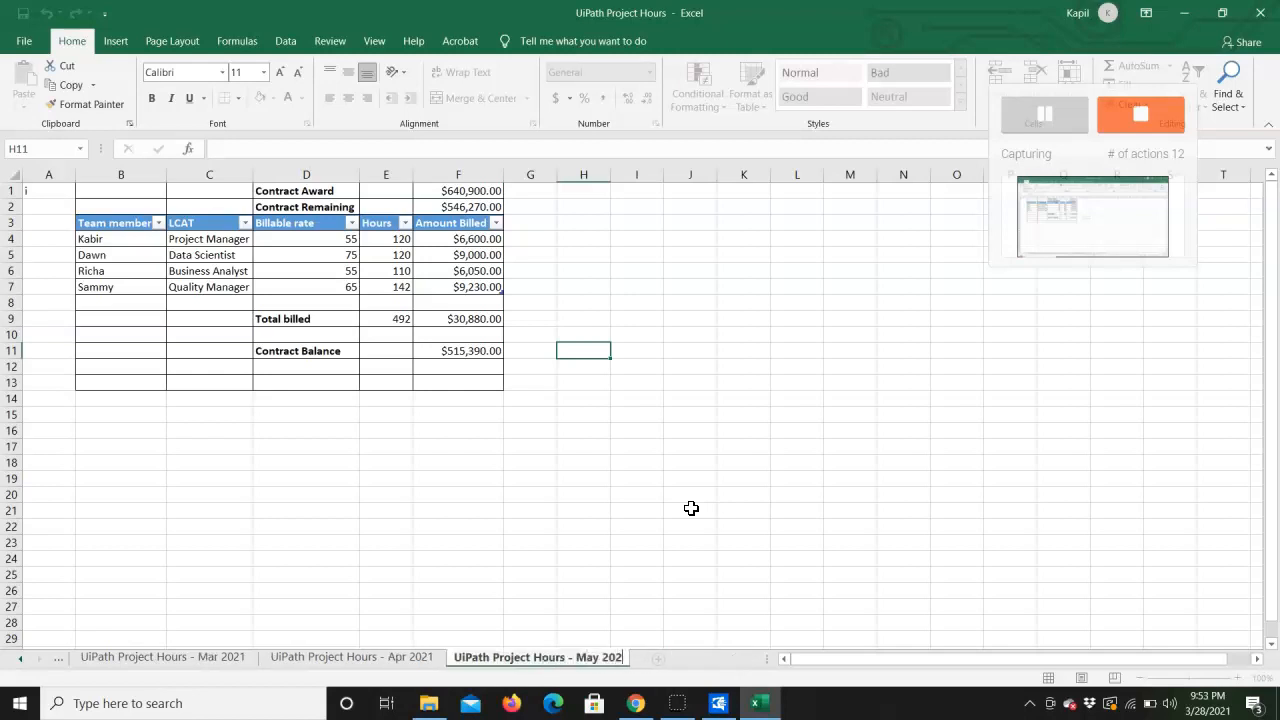
text(1)
click(421, 432)
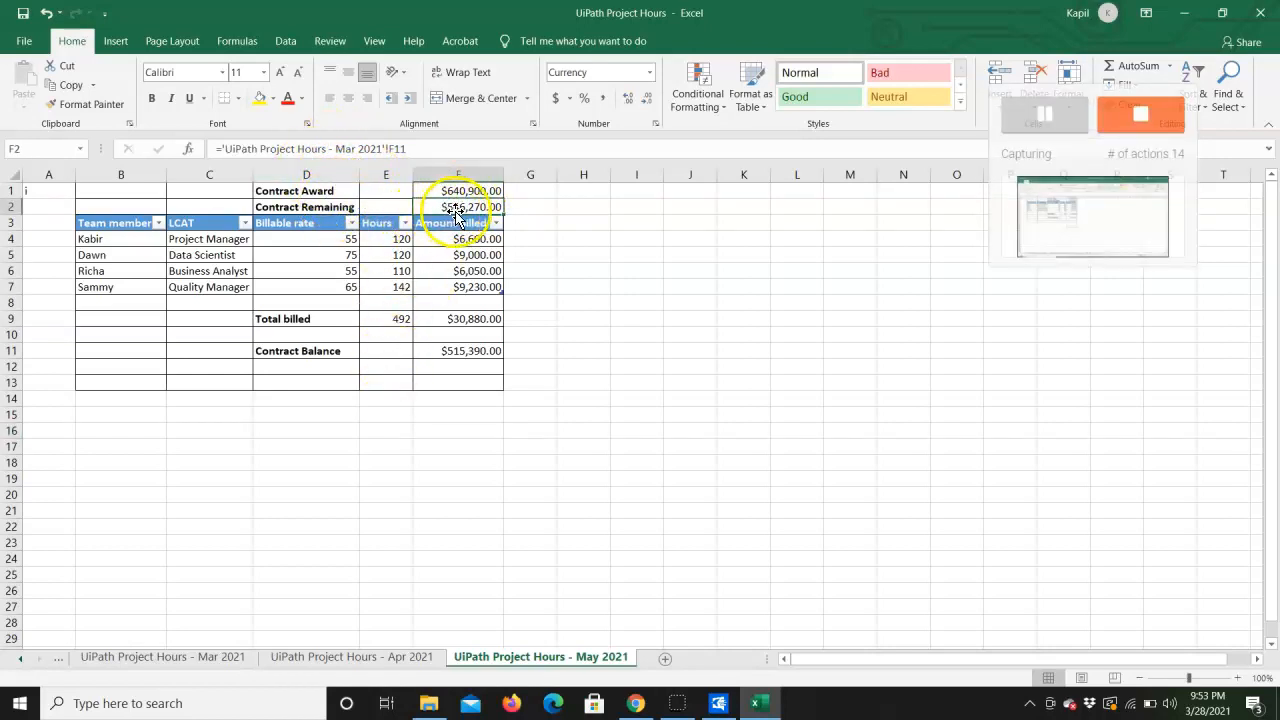
Make the May sheet's Contract Remaining in F2 refer to F11 of the Apr 2021 sheet, and check it against that sheet.
click(355, 148)
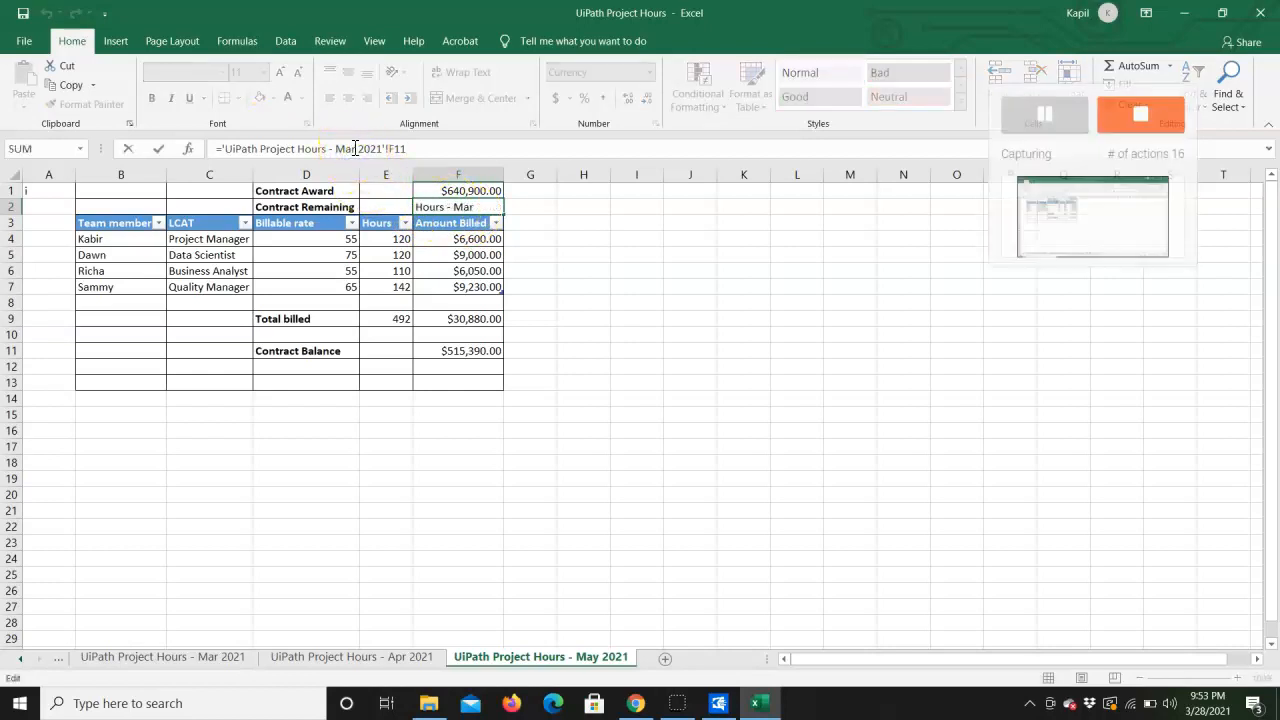
double_click(352, 148)
text(Ap)
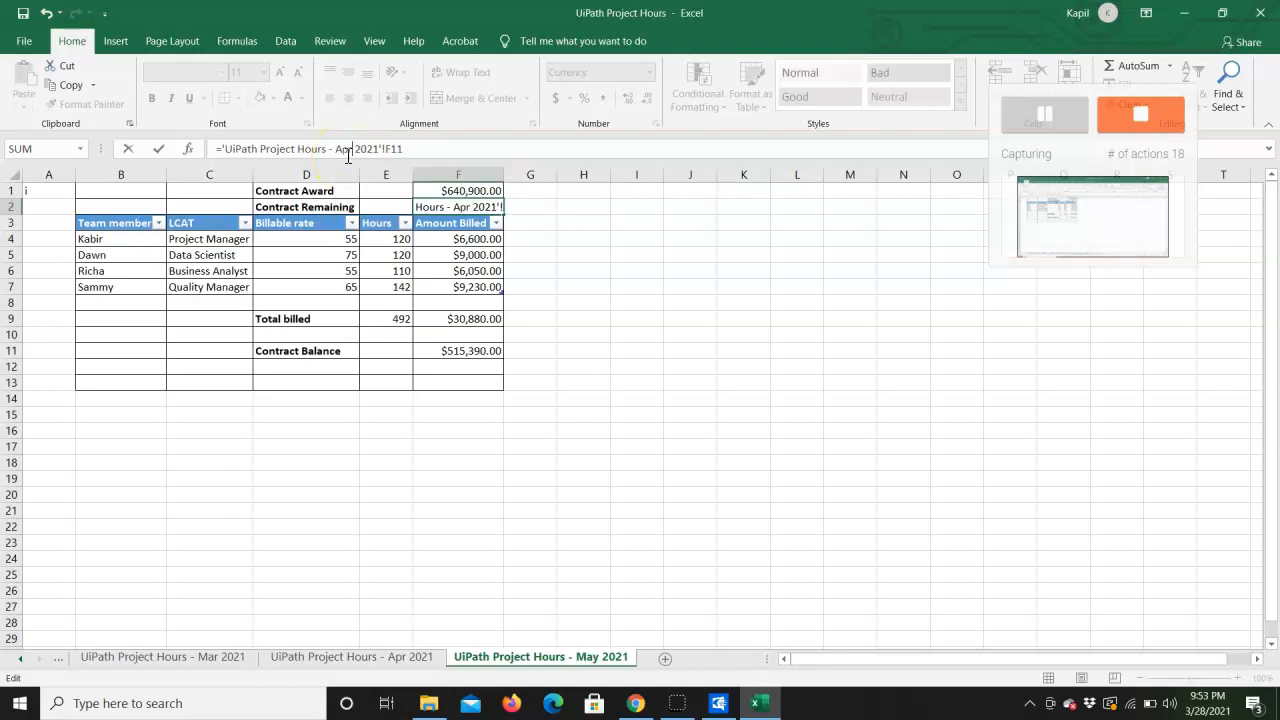
text(r)
key(Return)
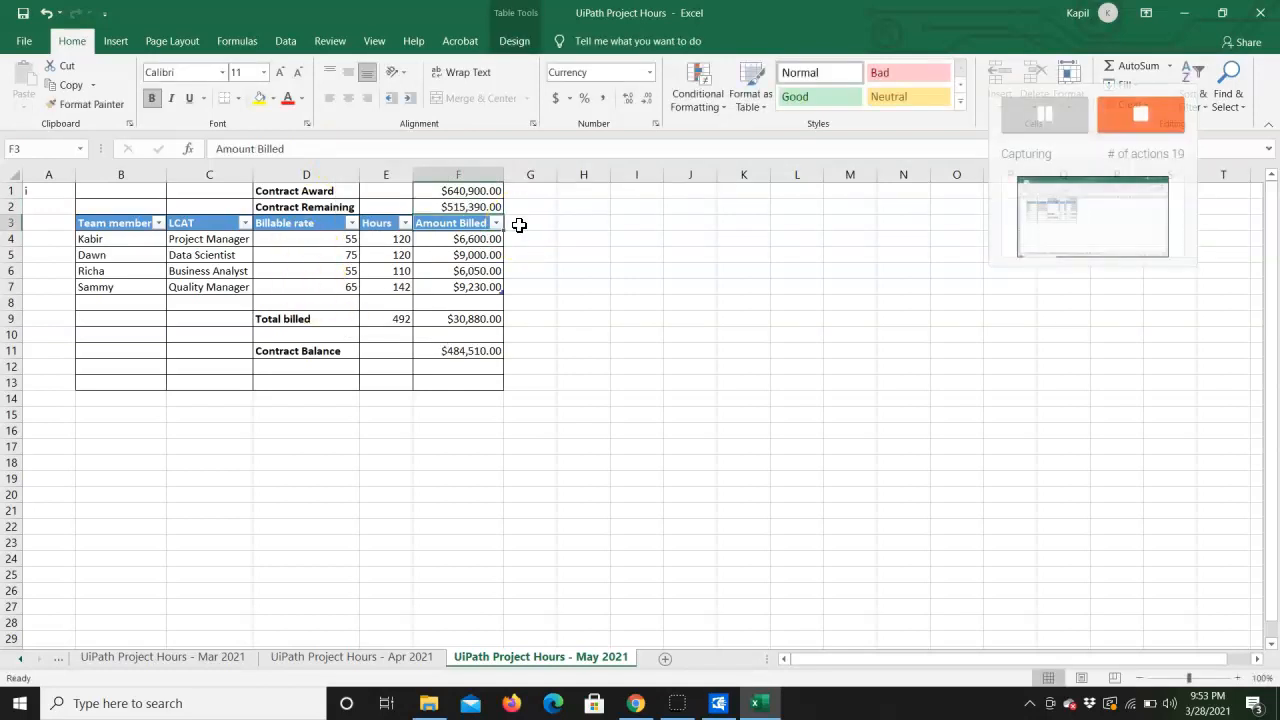
click(458, 205)
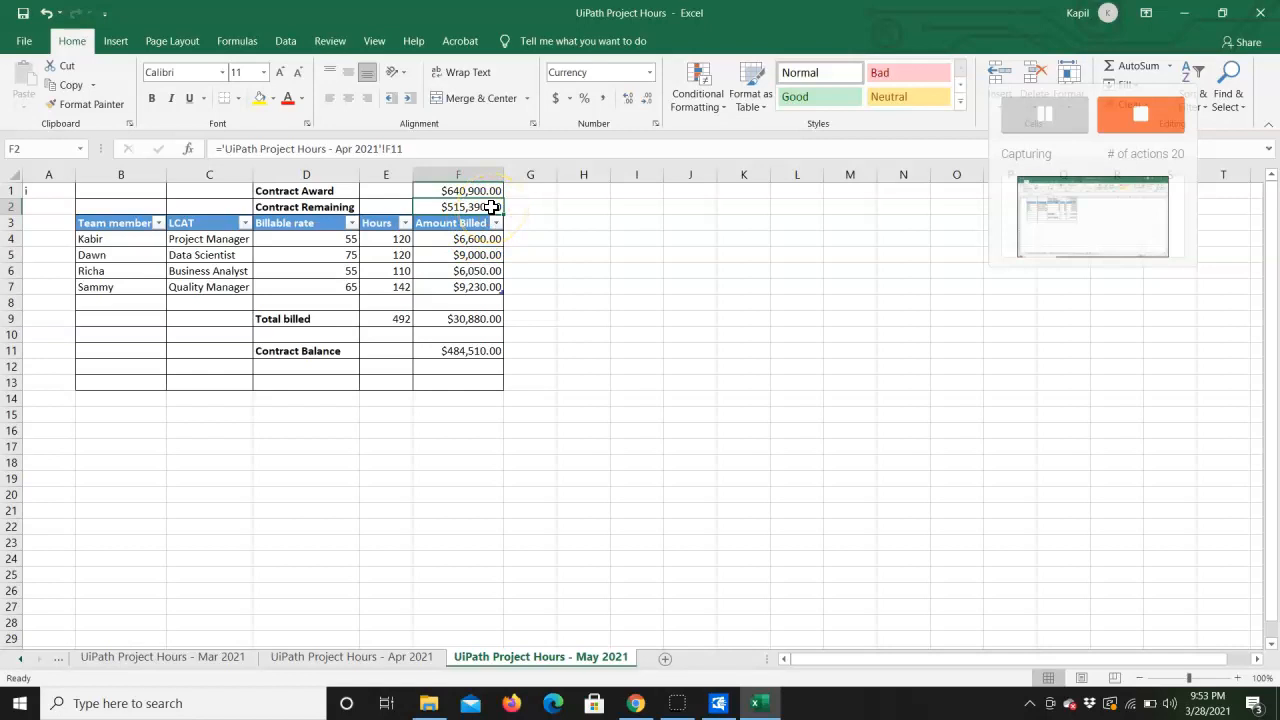
click(400, 658)
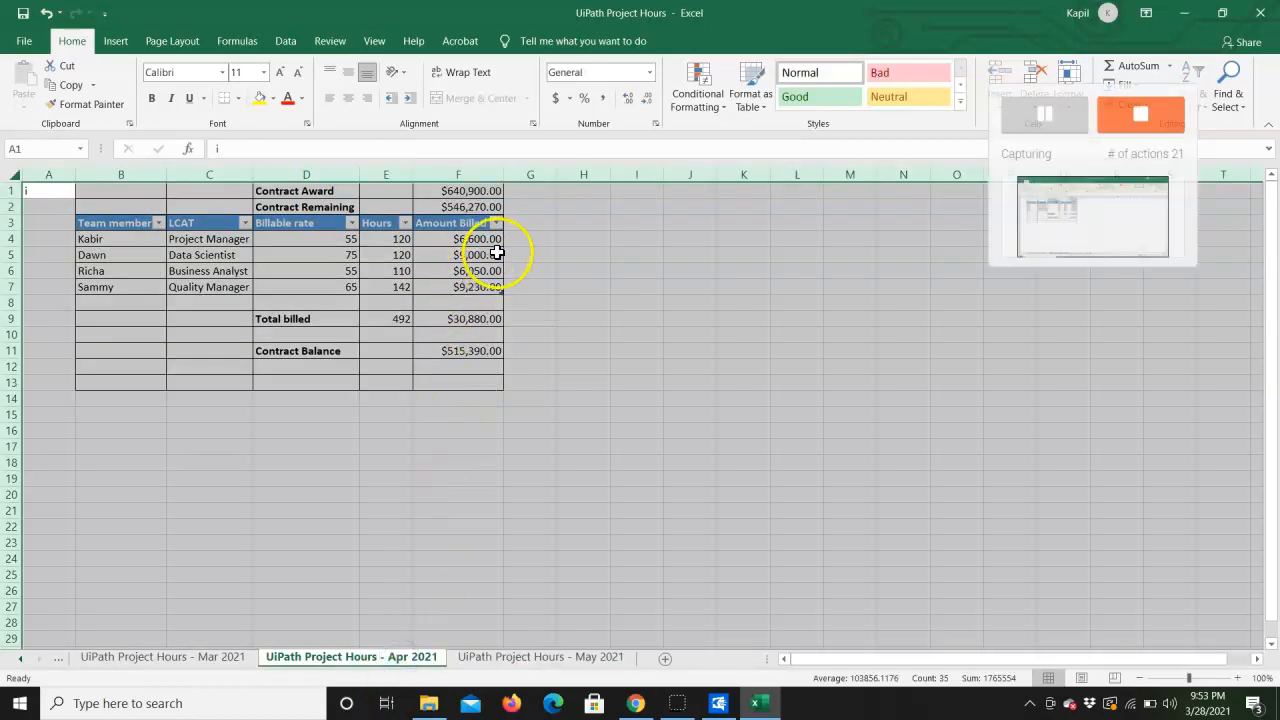
click(514, 657)
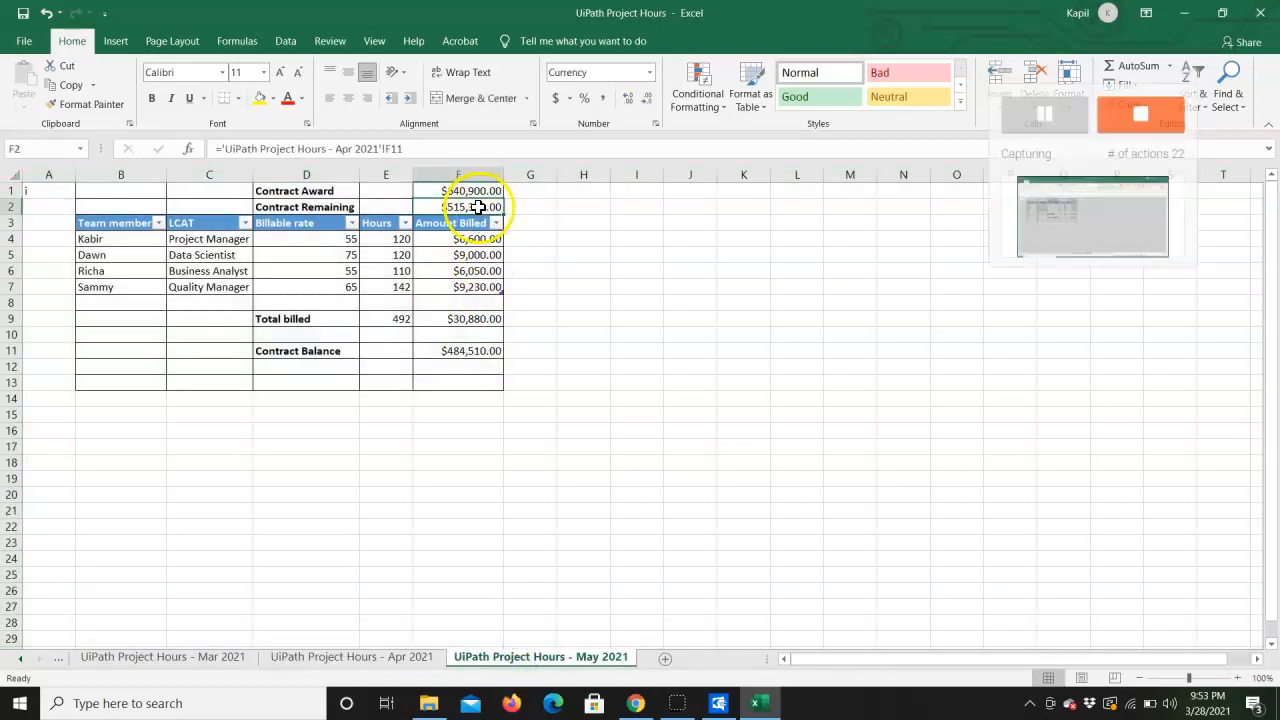
Set the May hours to 60 for the Project Manager and 135 for the Business Analyst.
click(400, 245)
text(60)
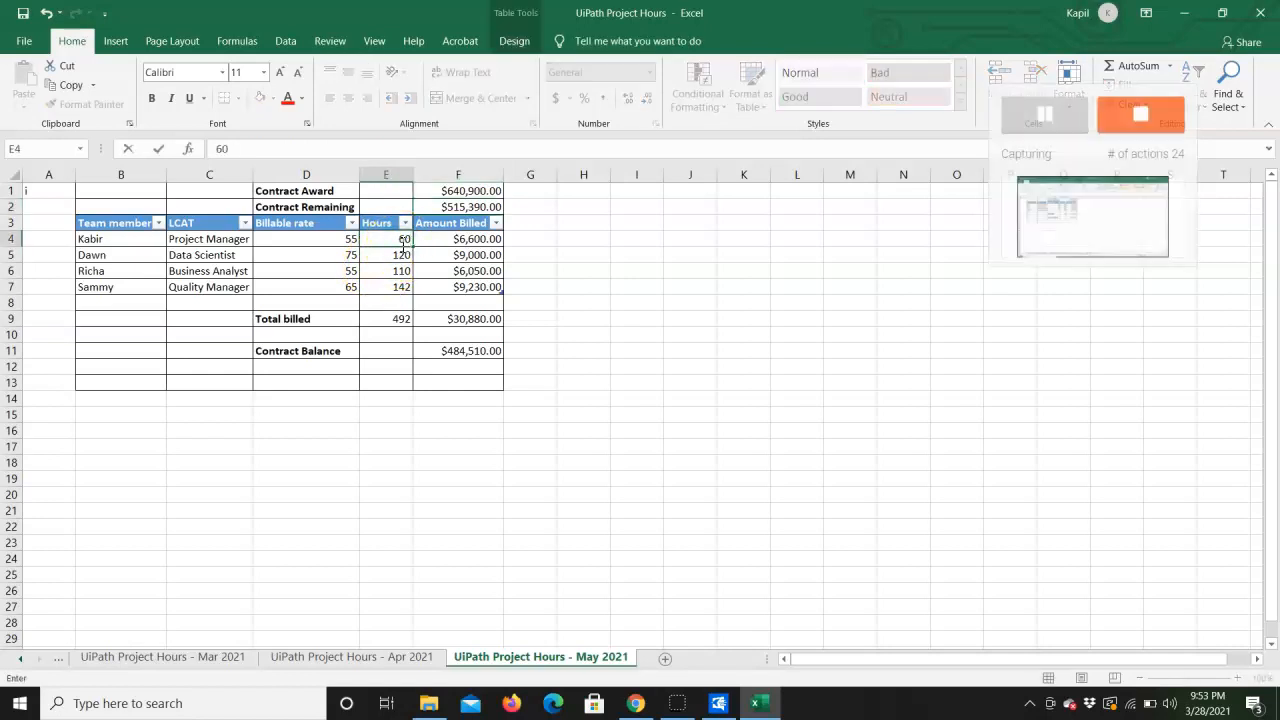
key(Return)
click(395, 272)
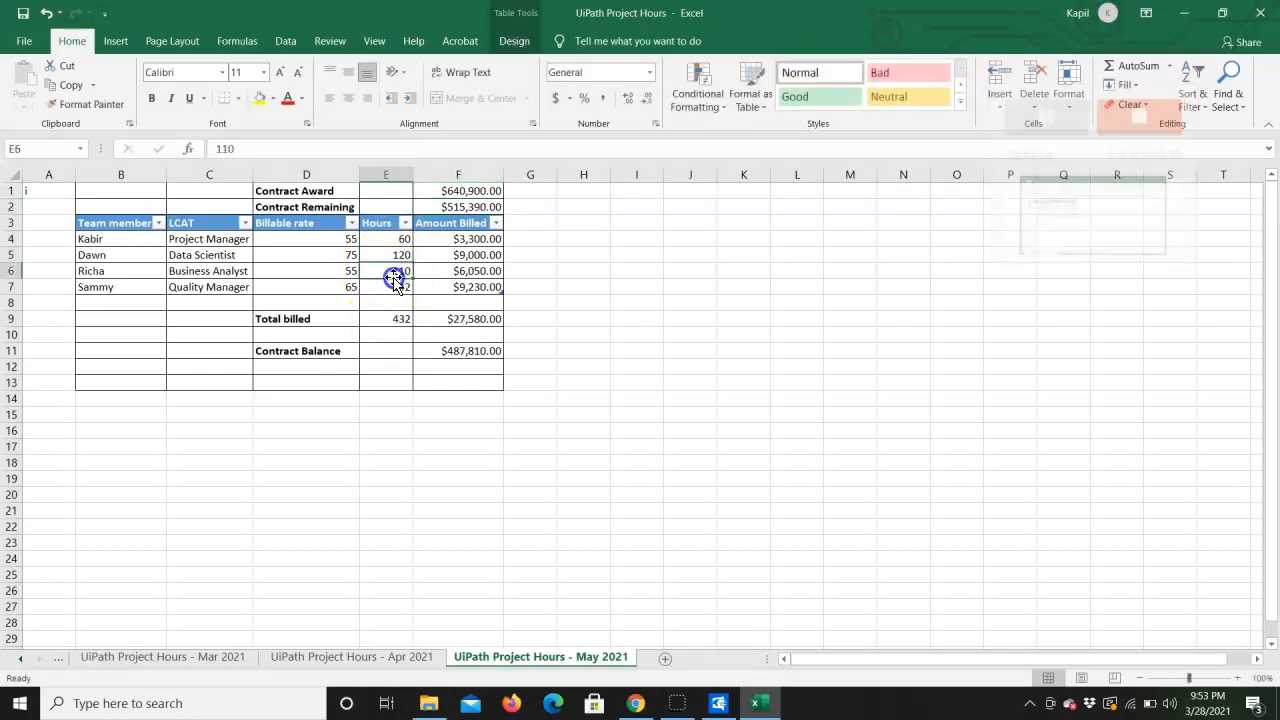
click(402, 277)
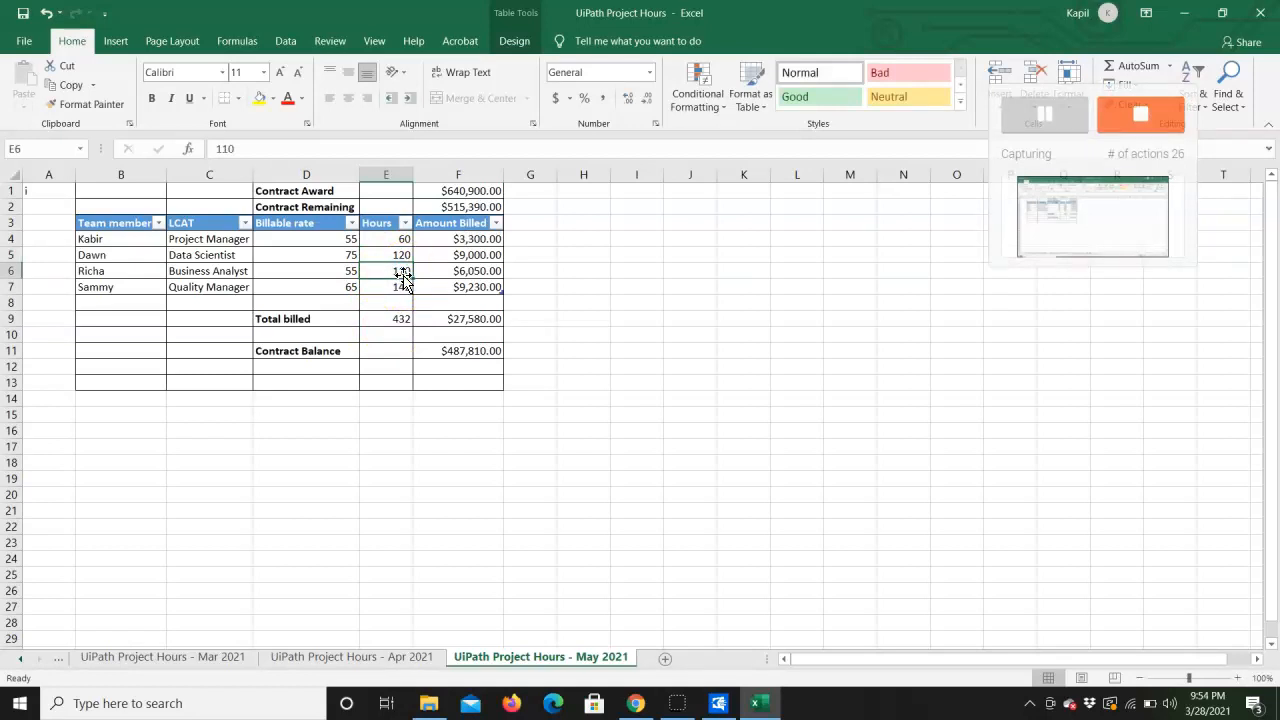
text(135)
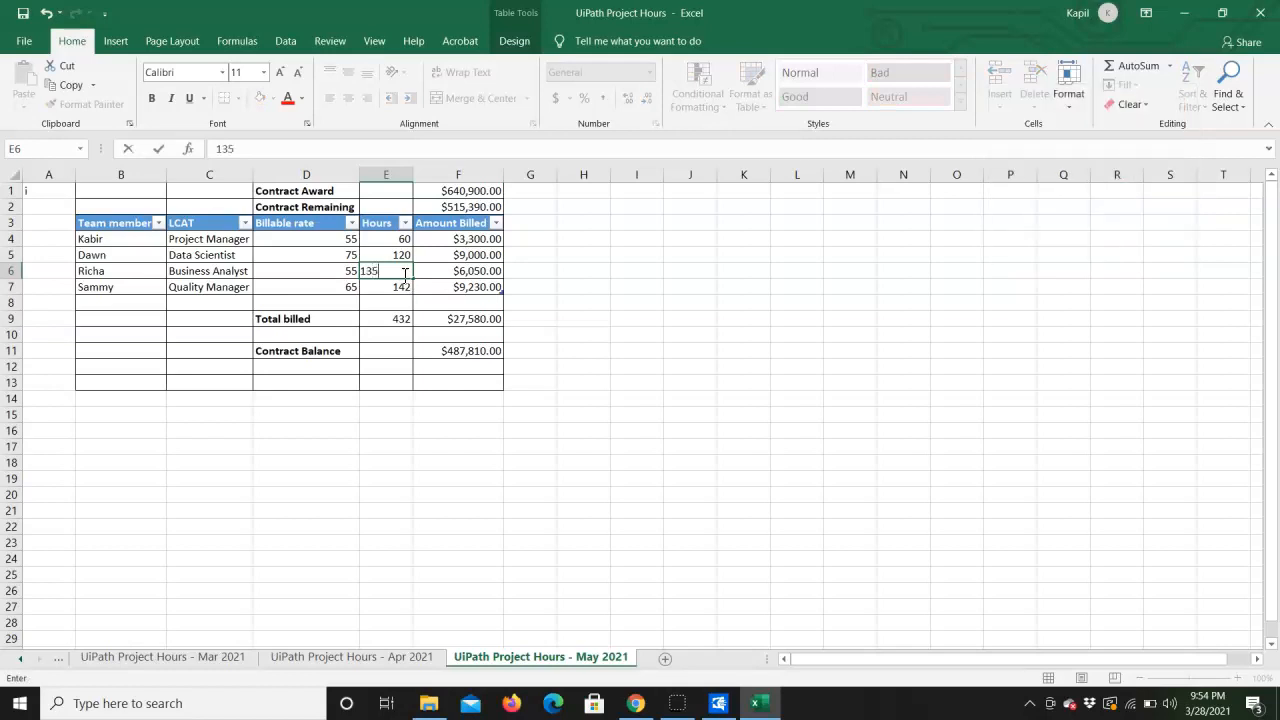
key(Return)
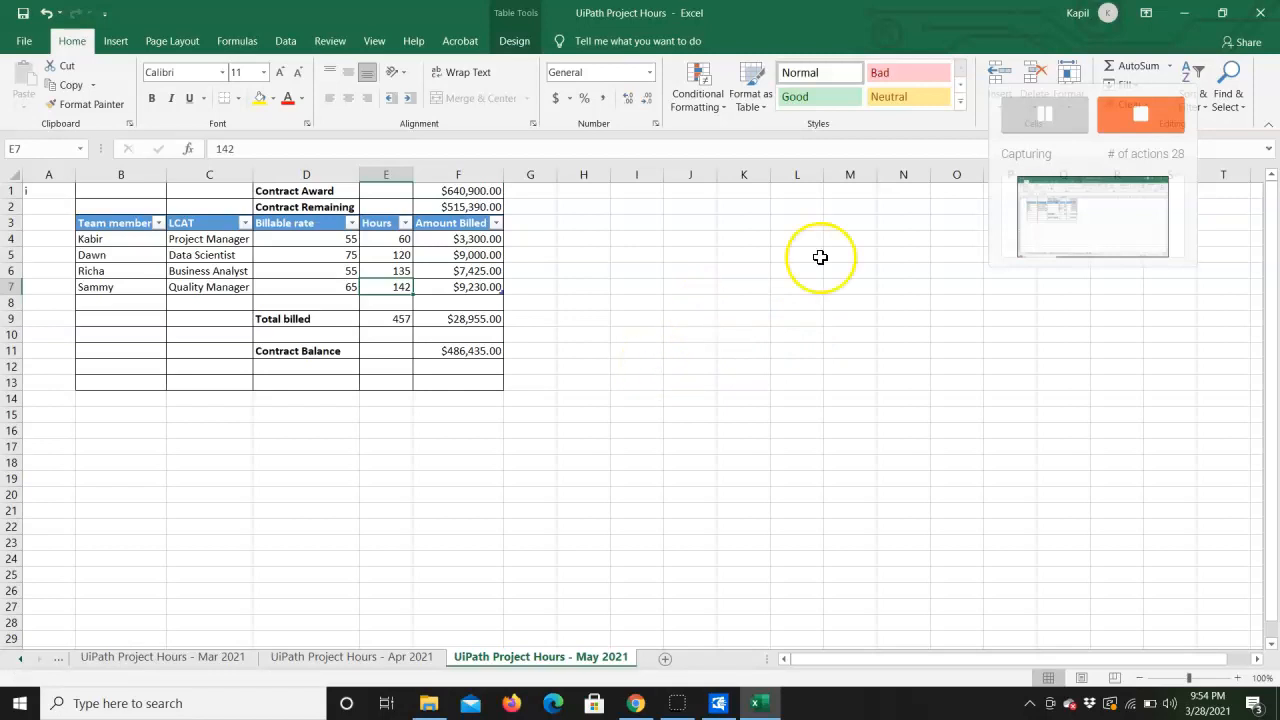
Stop the capture and minimize the Excel window to review the captured process diagram.
click(1143, 118)
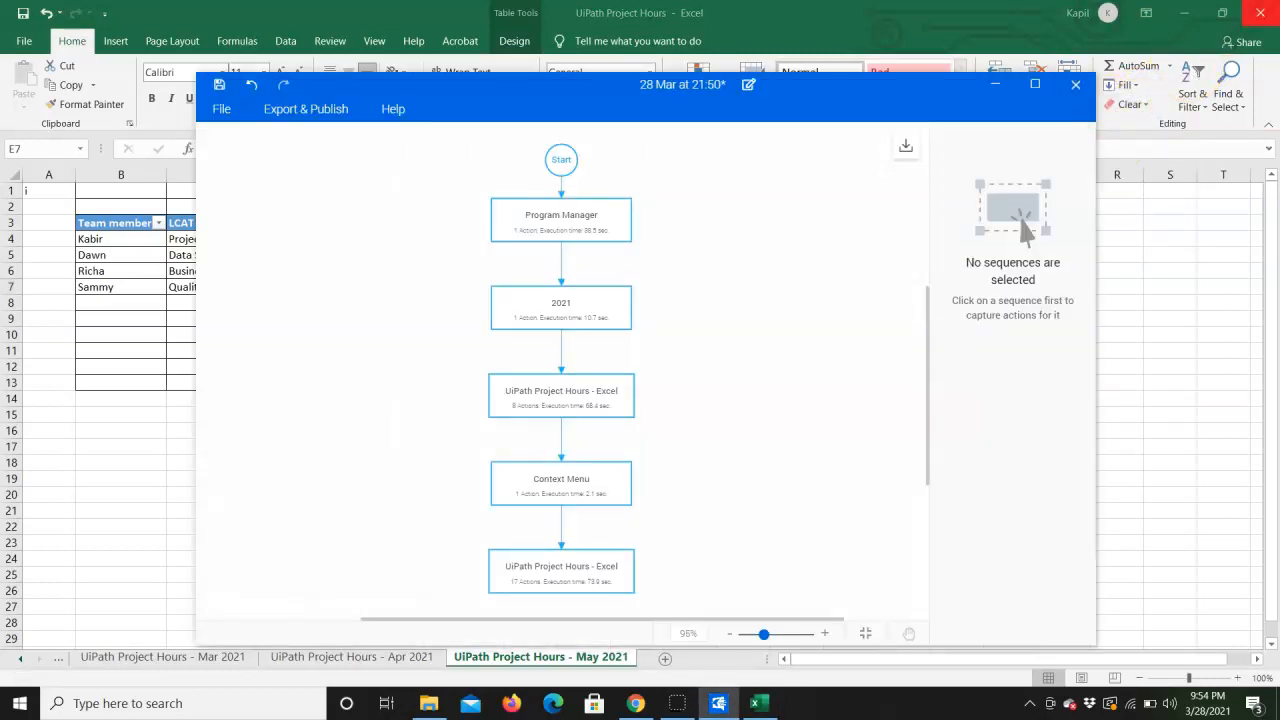
click(1200, 18)
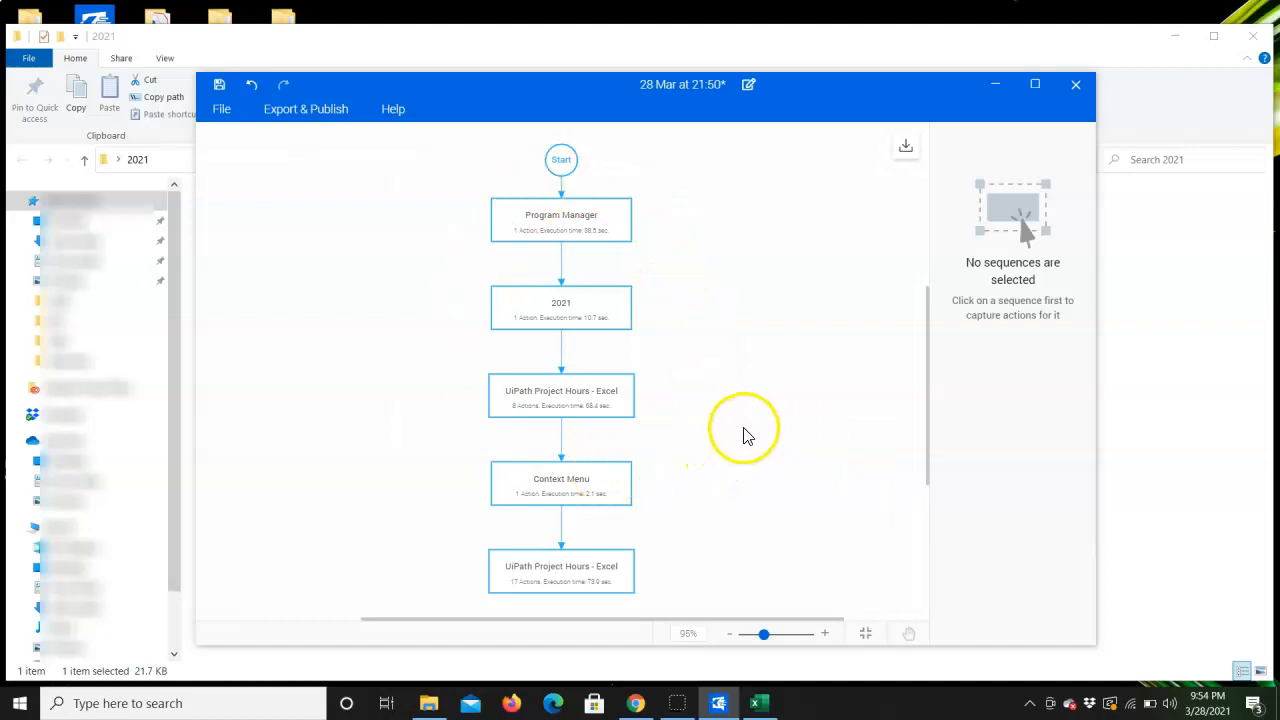
scroll(744, 436, down, 2)
scroll(744, 436, up, 5)
scroll(744, 436, down, 3)
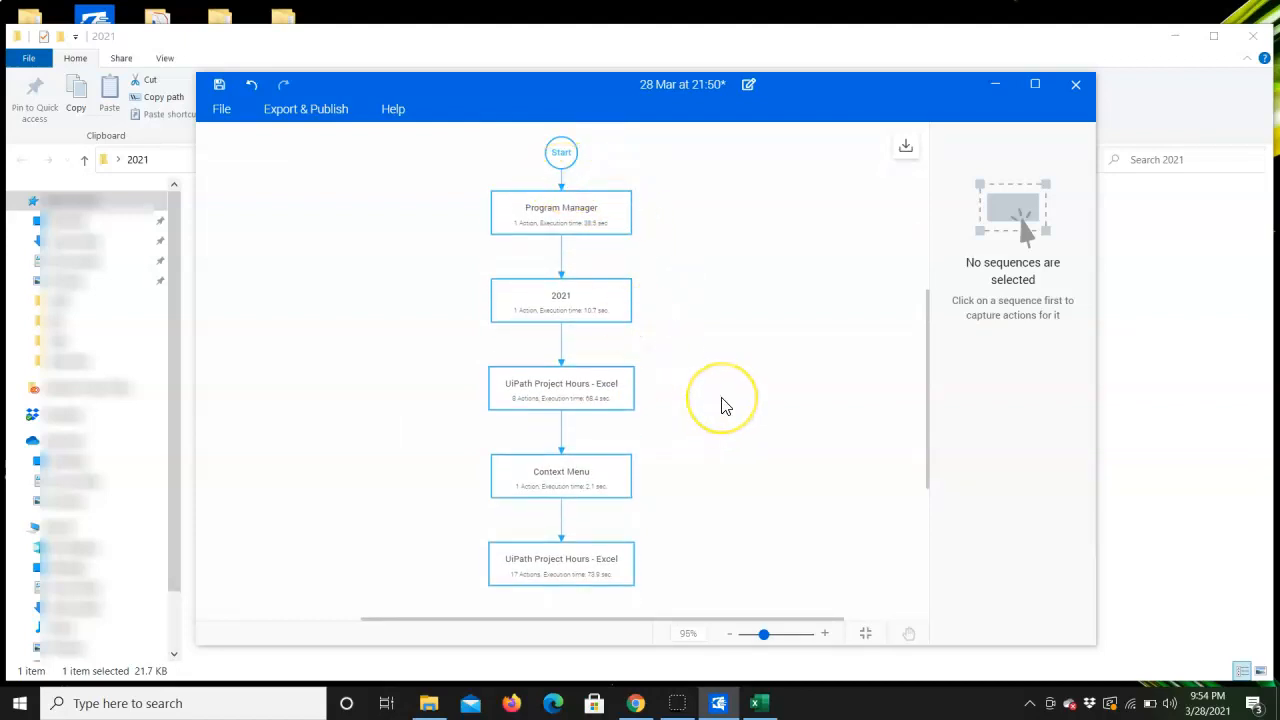
scroll(725, 405, up, 1)
Title the 2021 sequence's only action "Open file in 2021 folder" and return to the process diagram.
click(577, 322)
scroll(755, 358, down, 2)
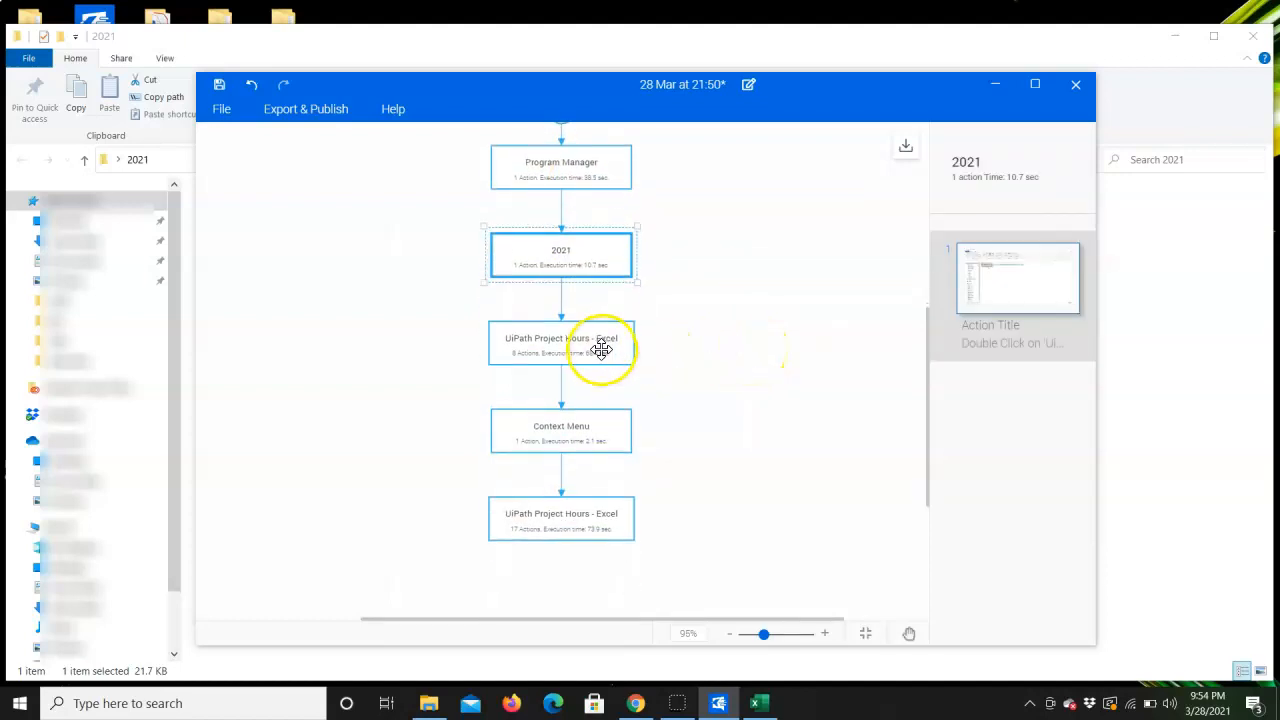
mouse_move(983, 298)
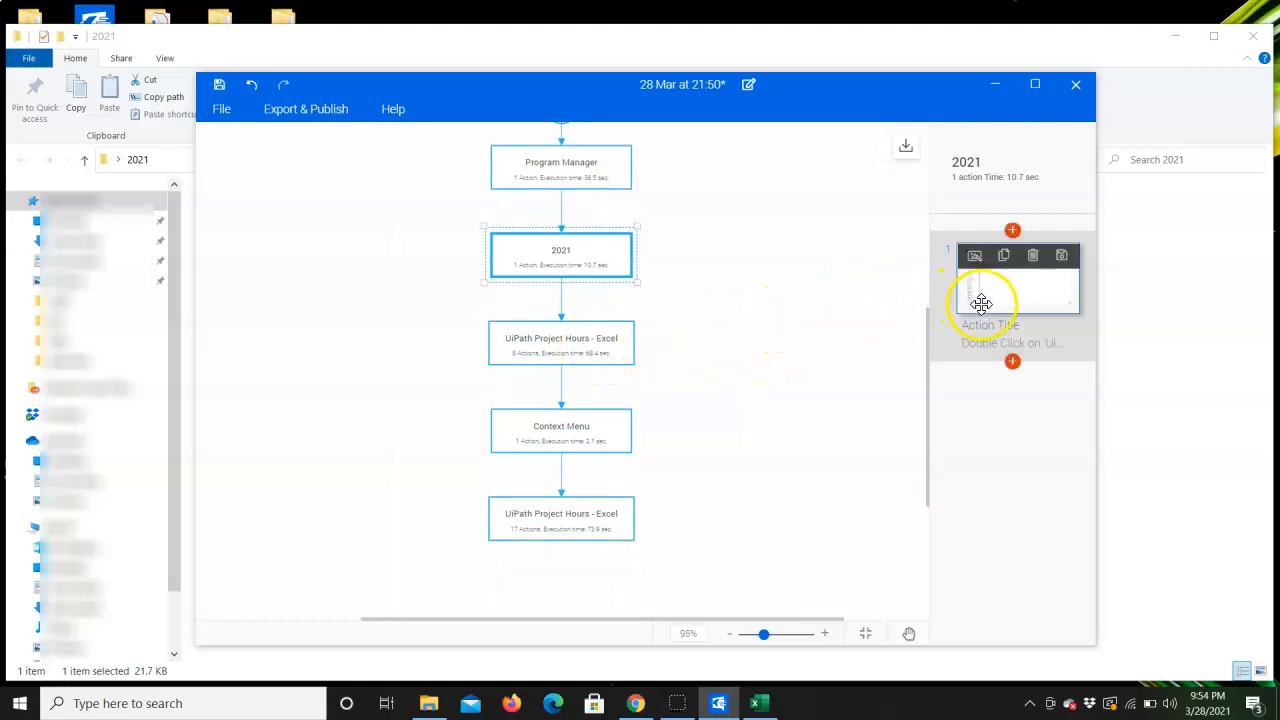
double_click(1024, 311)
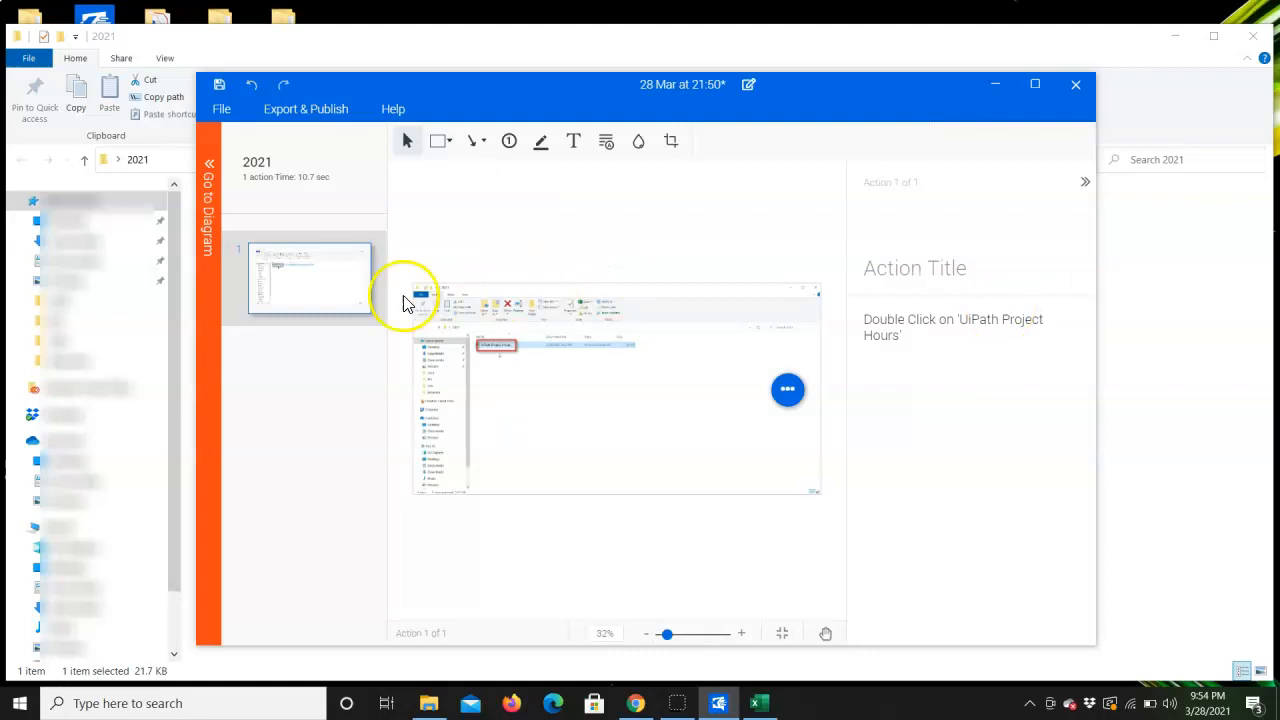
mouse_move(317, 271)
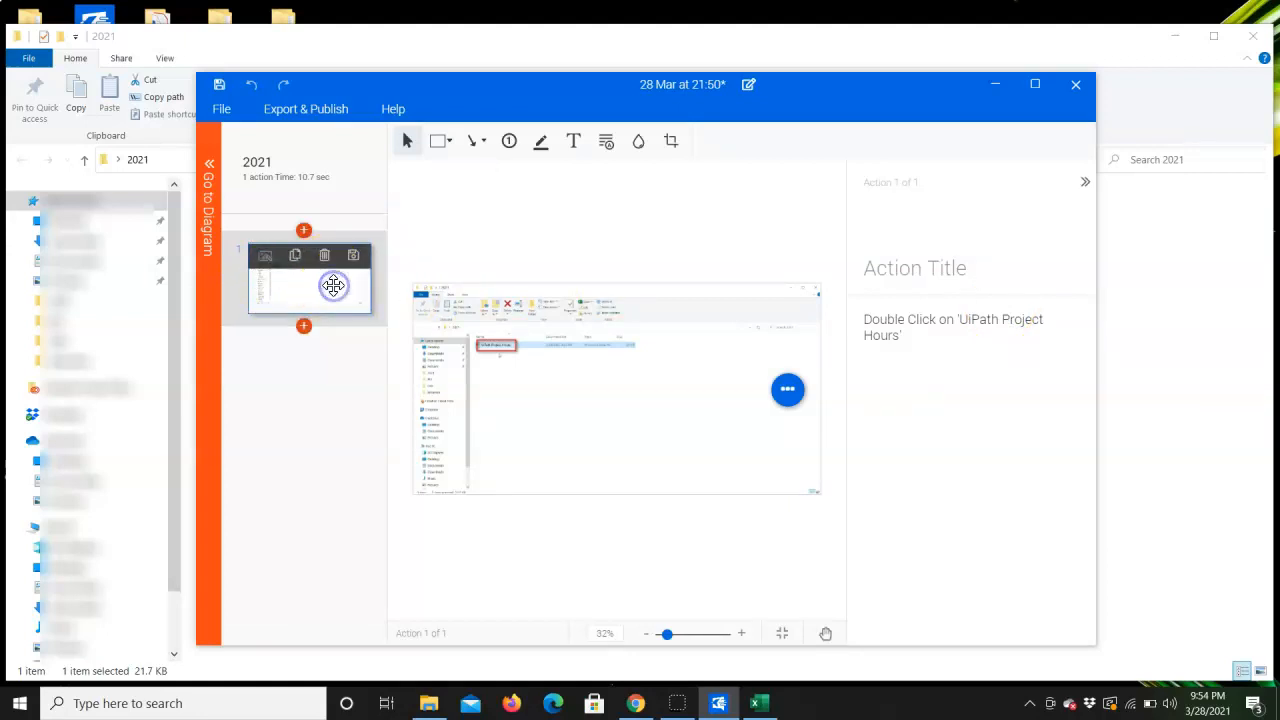
click(907, 278)
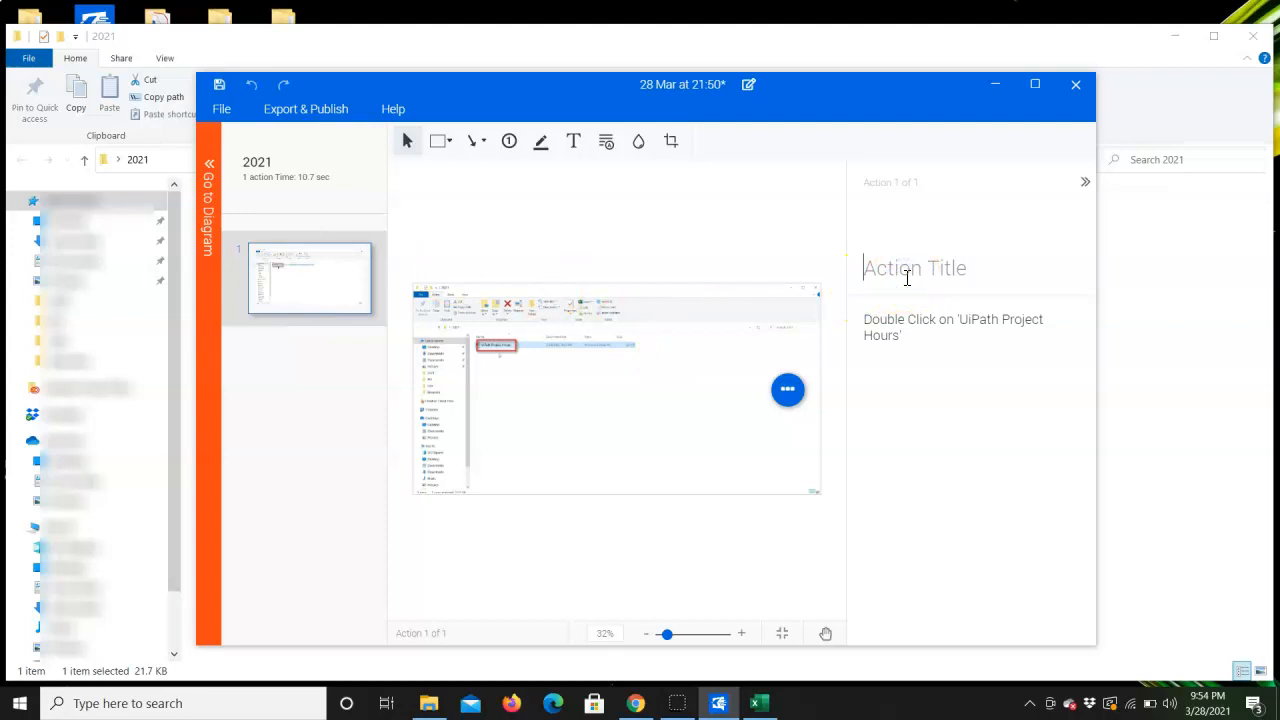
text(Open file in)
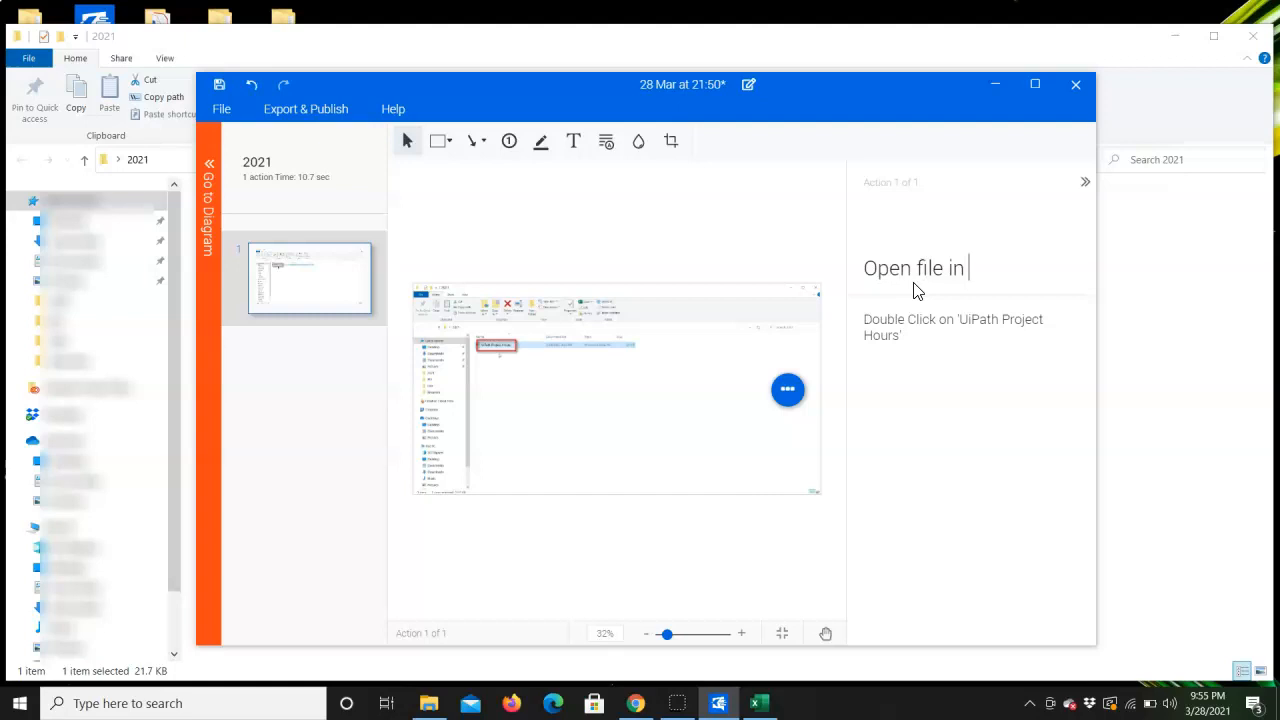
text( 2021 folder)
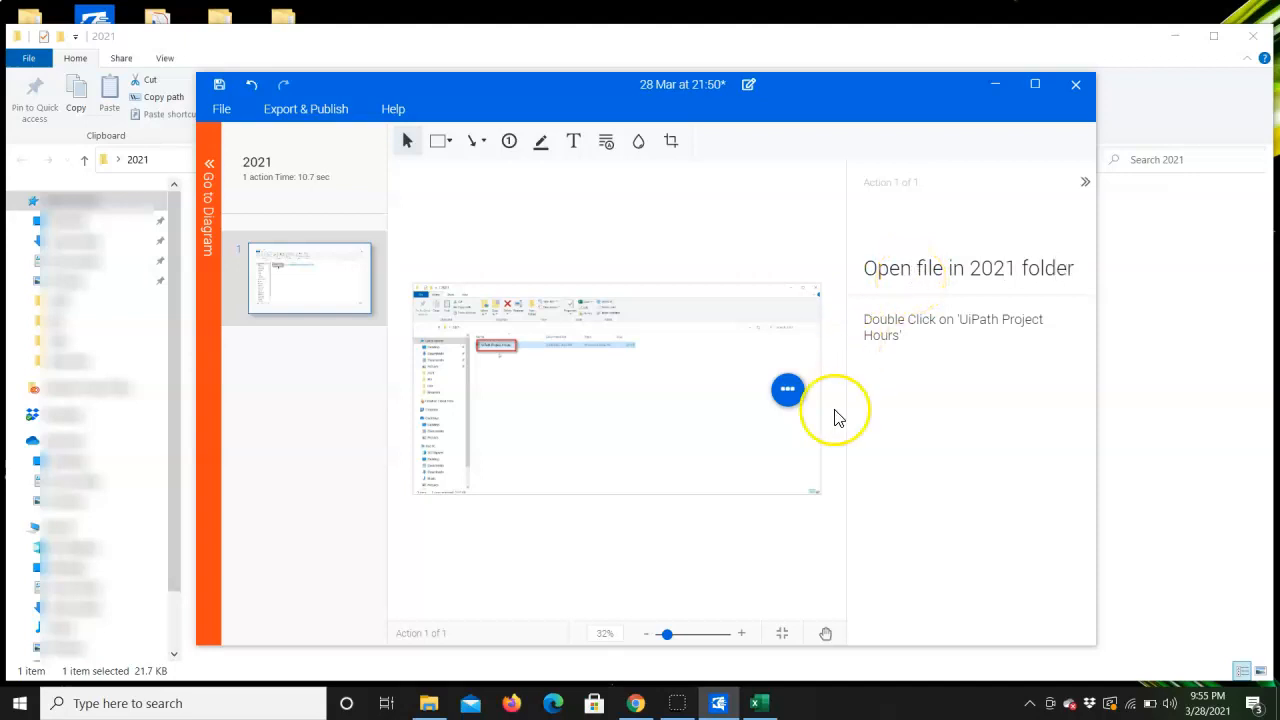
click(481, 549)
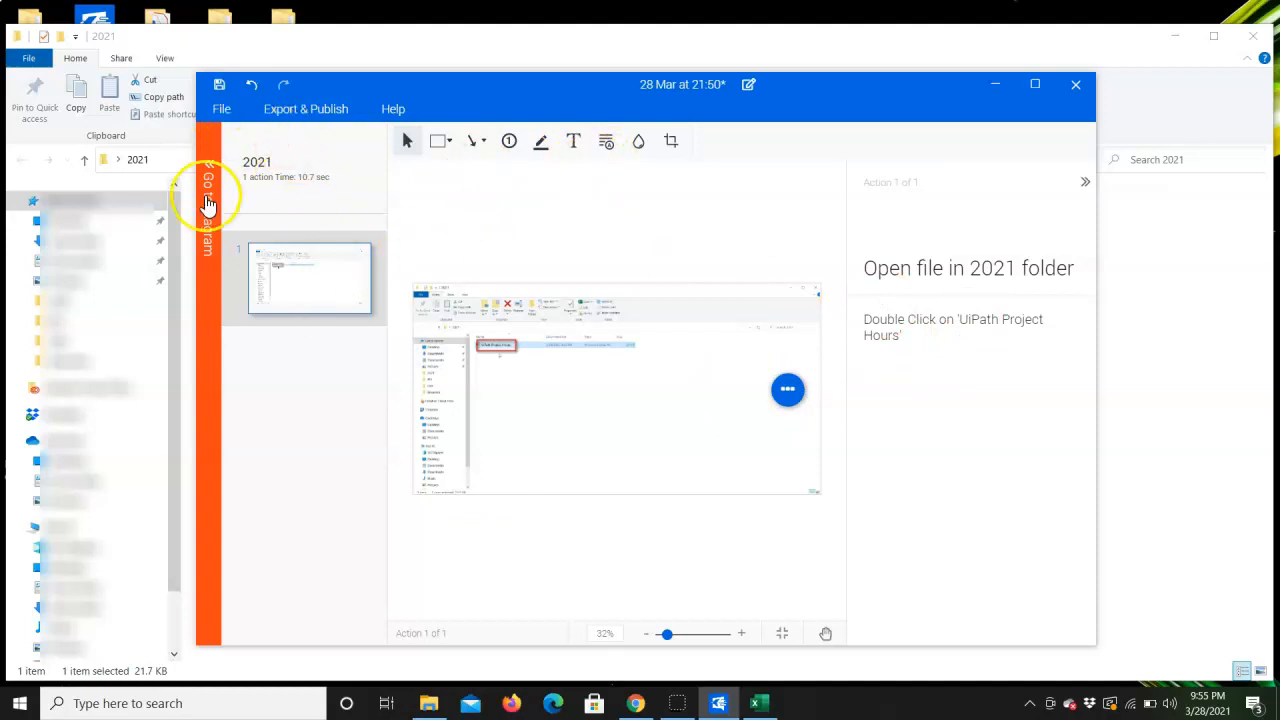
click(208, 212)
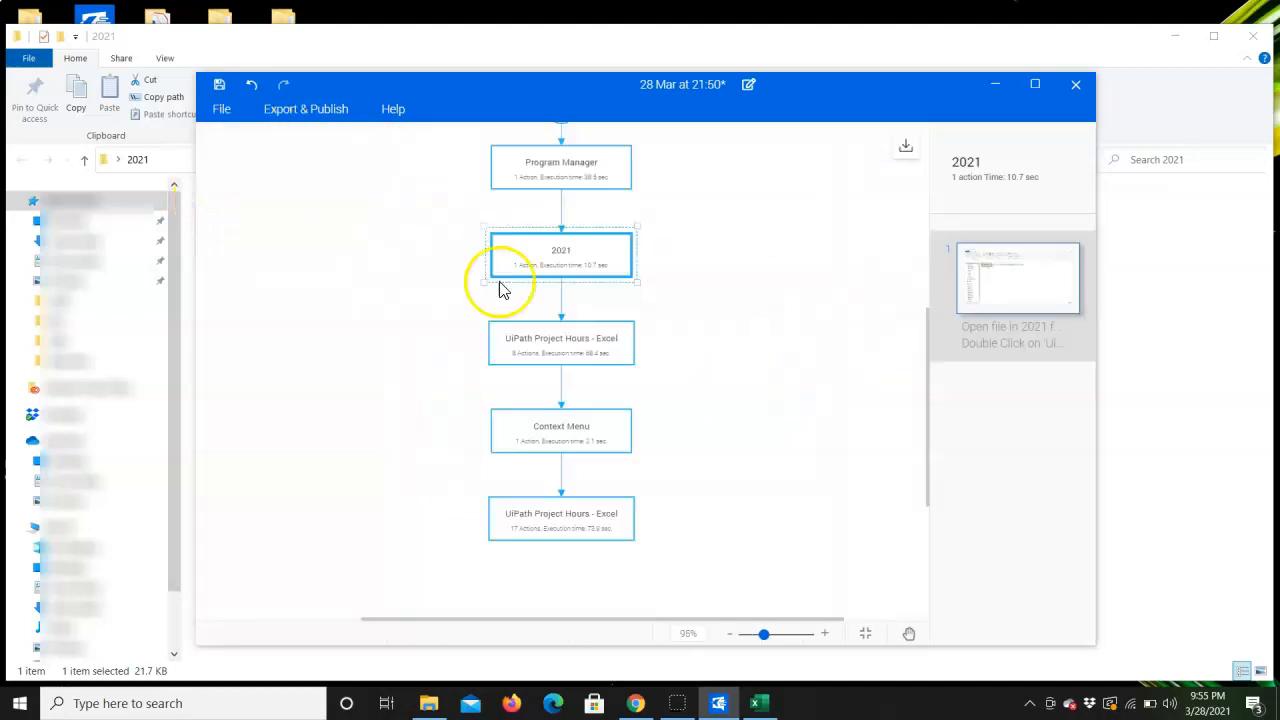
Blur the team members' names in the screenshot of the first action in the first UiPath Project Hours - Excel sequence.
click(528, 341)
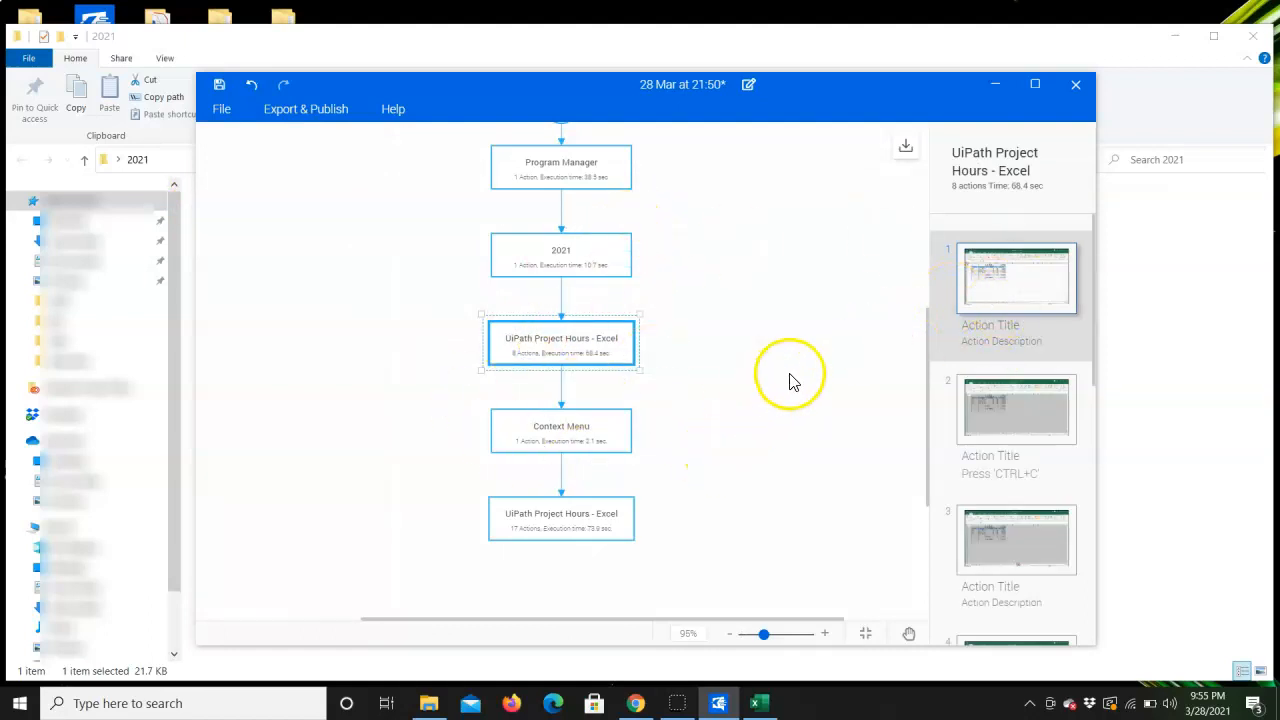
click(997, 288)
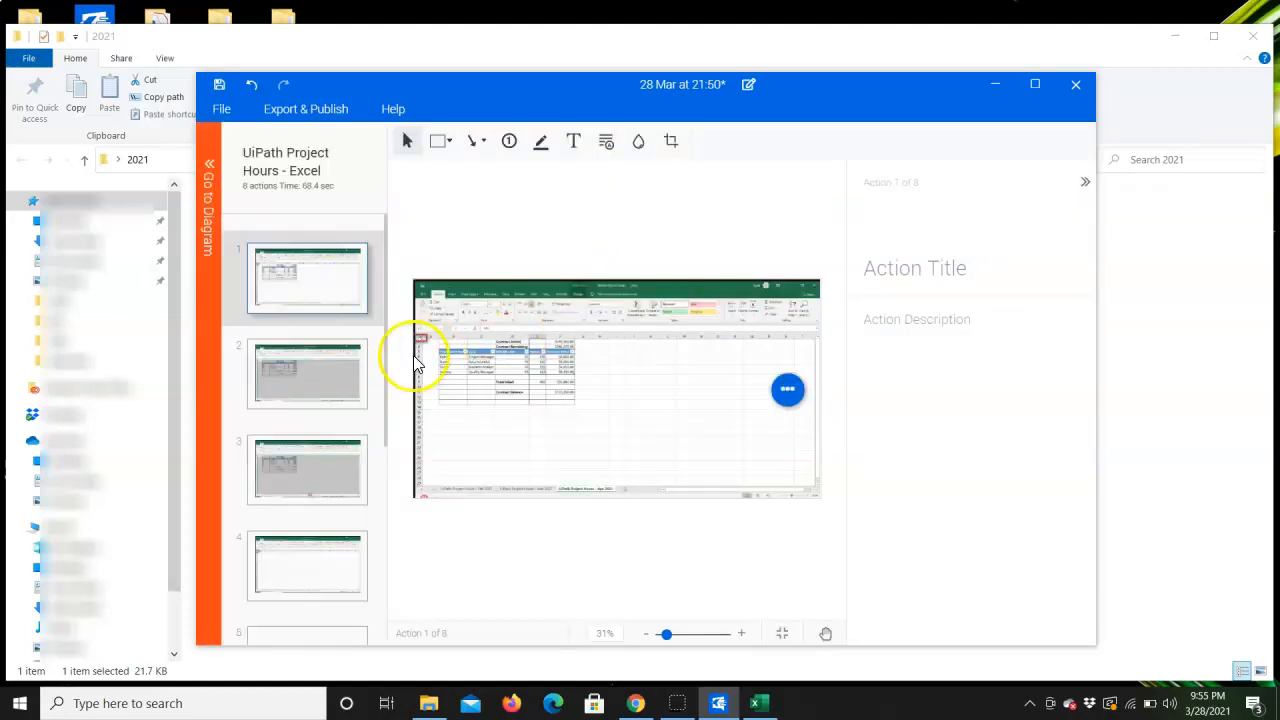
click(677, 636)
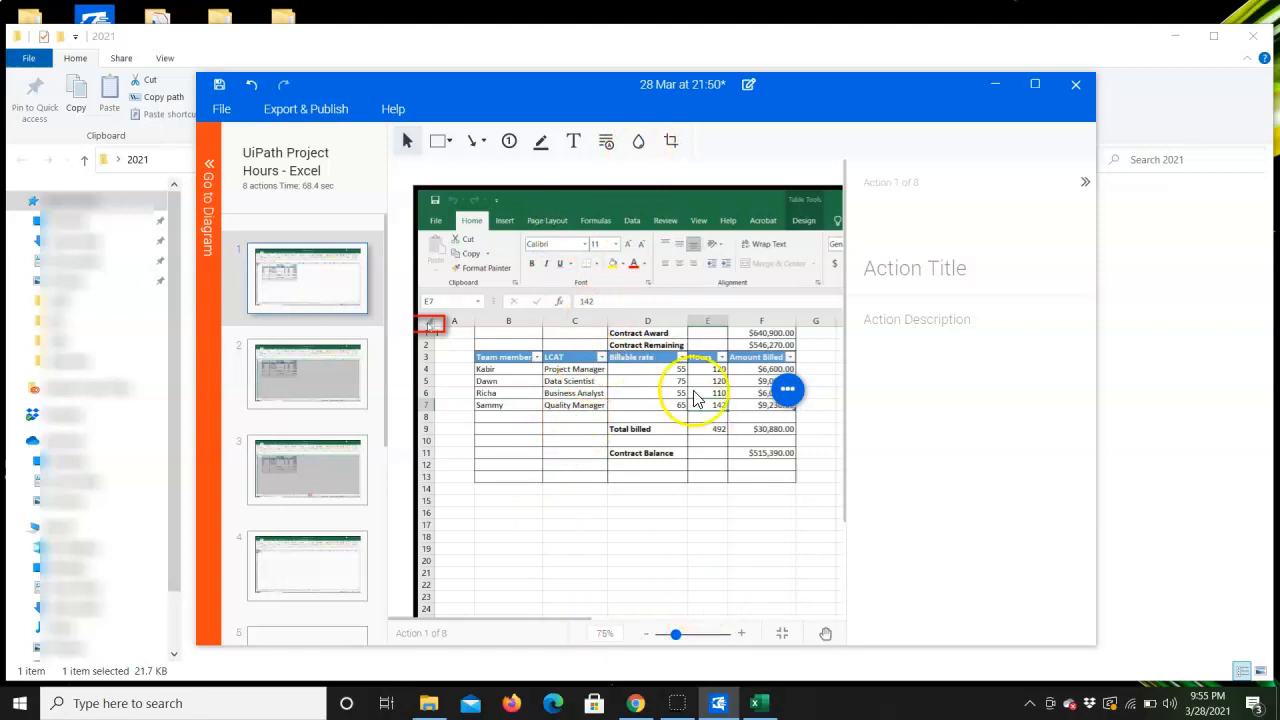
click(638, 147)
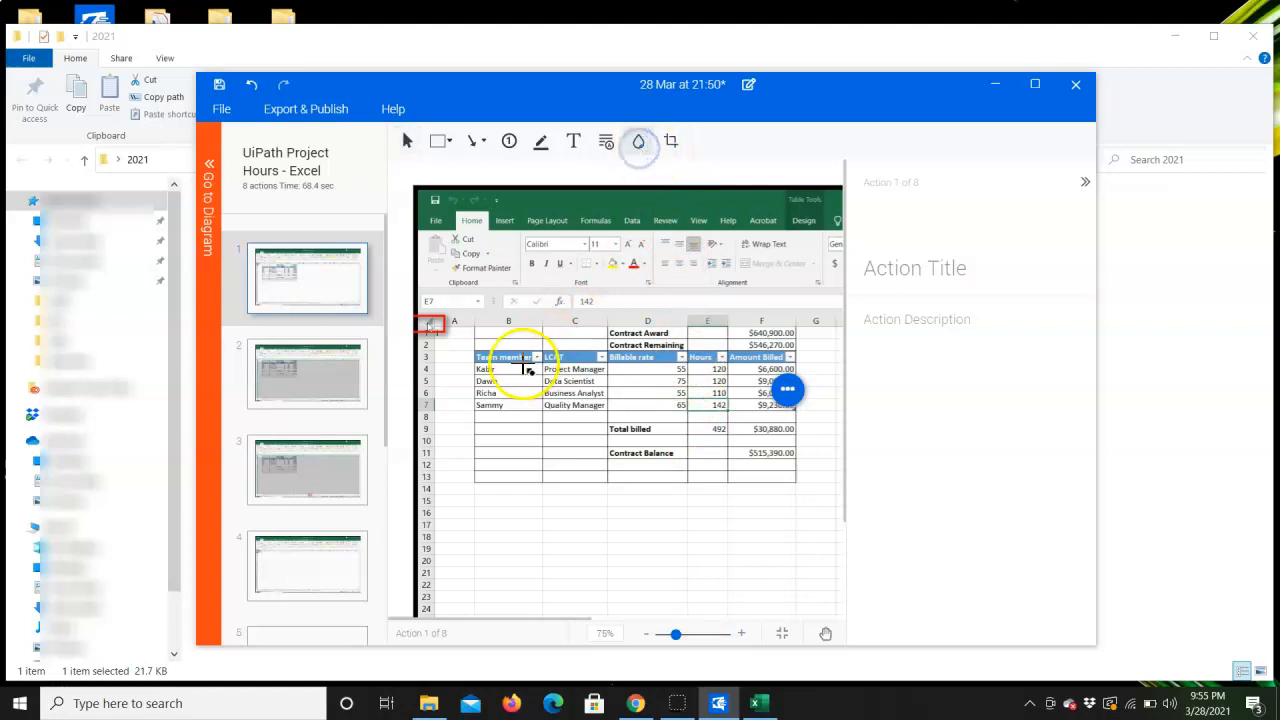
drag(475, 363, 538, 412)
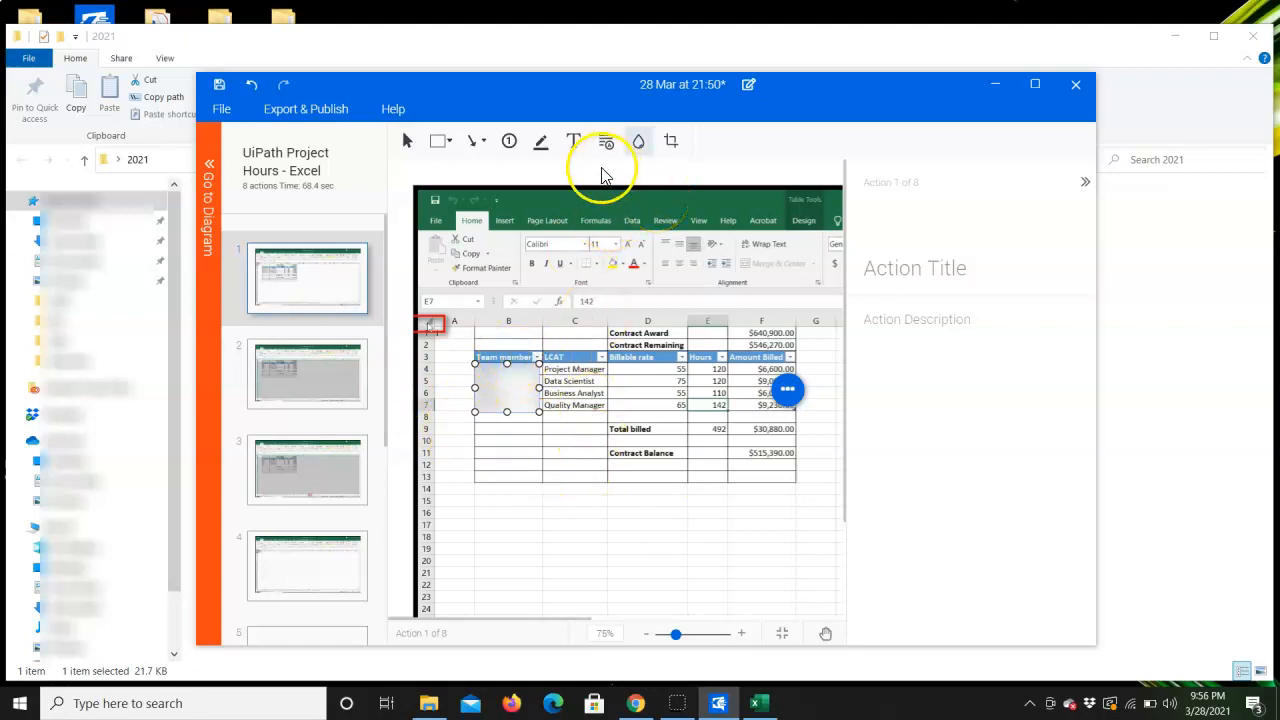
Add the text "Capturing May hours" in Arial size 24 below the table in the screenshot.
click(574, 145)
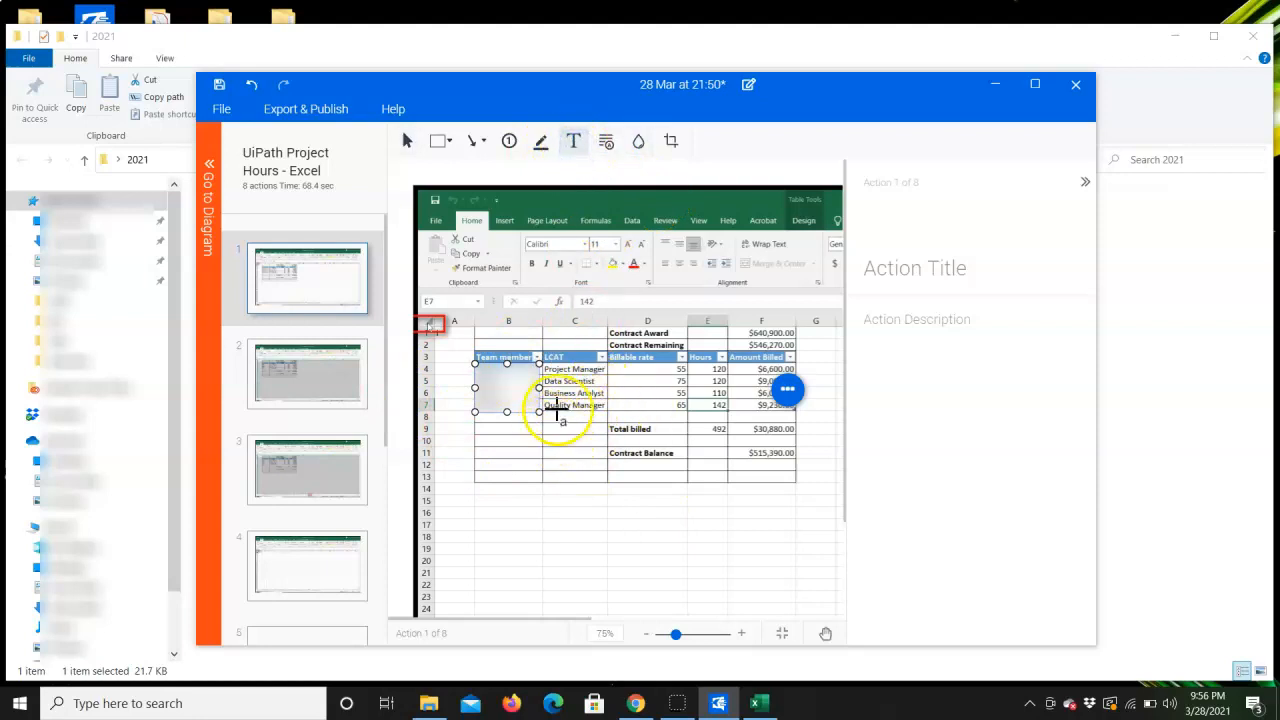
drag(556, 492, 711, 515)
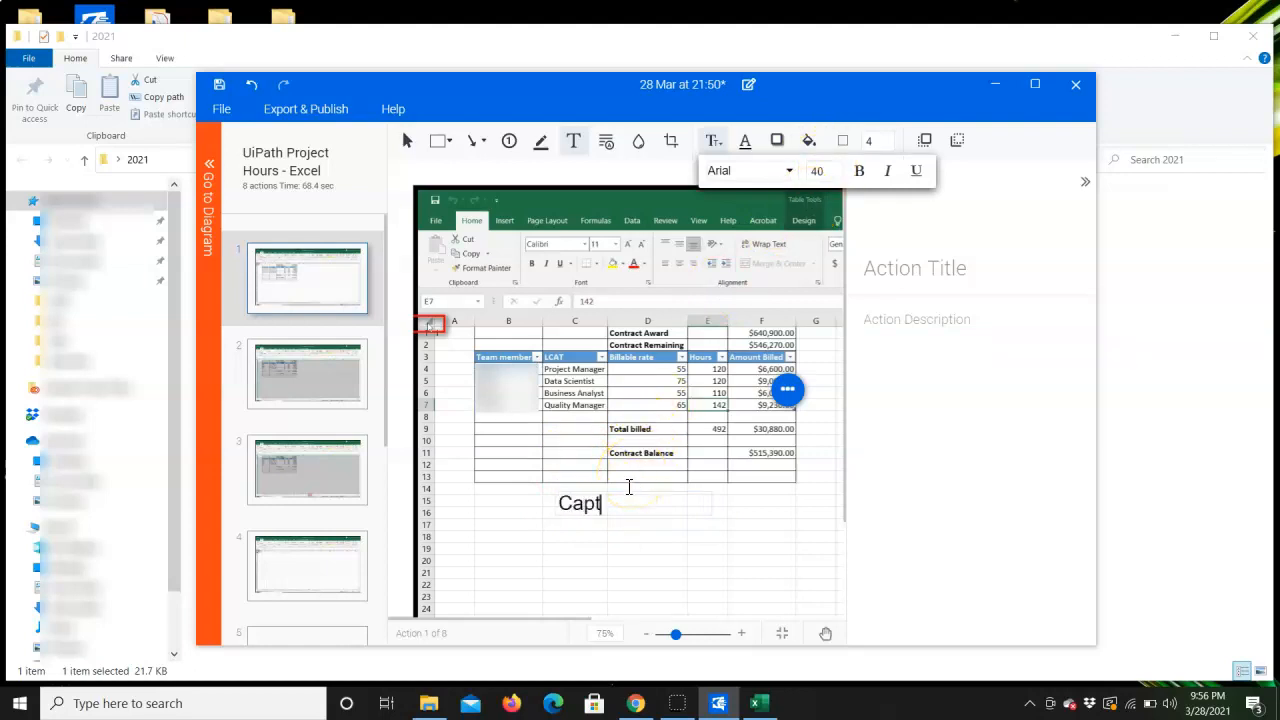
text(Capturing May hours)
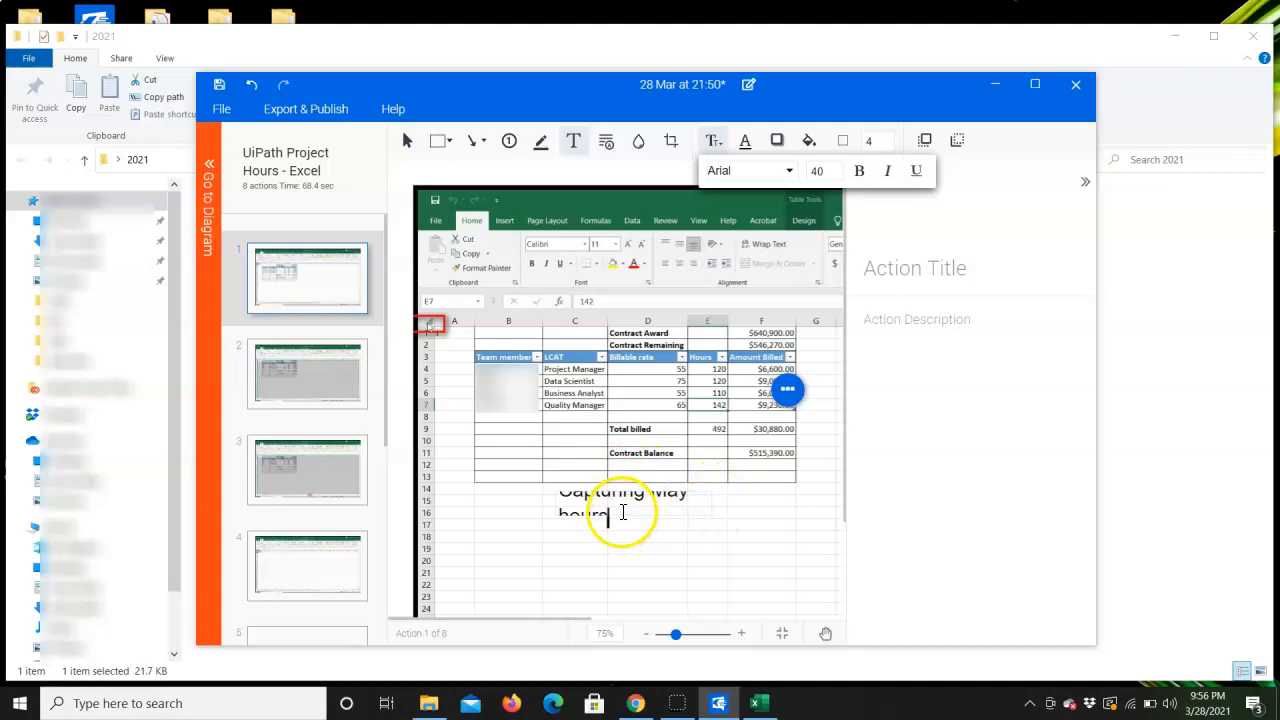
drag(622, 512, 584, 500)
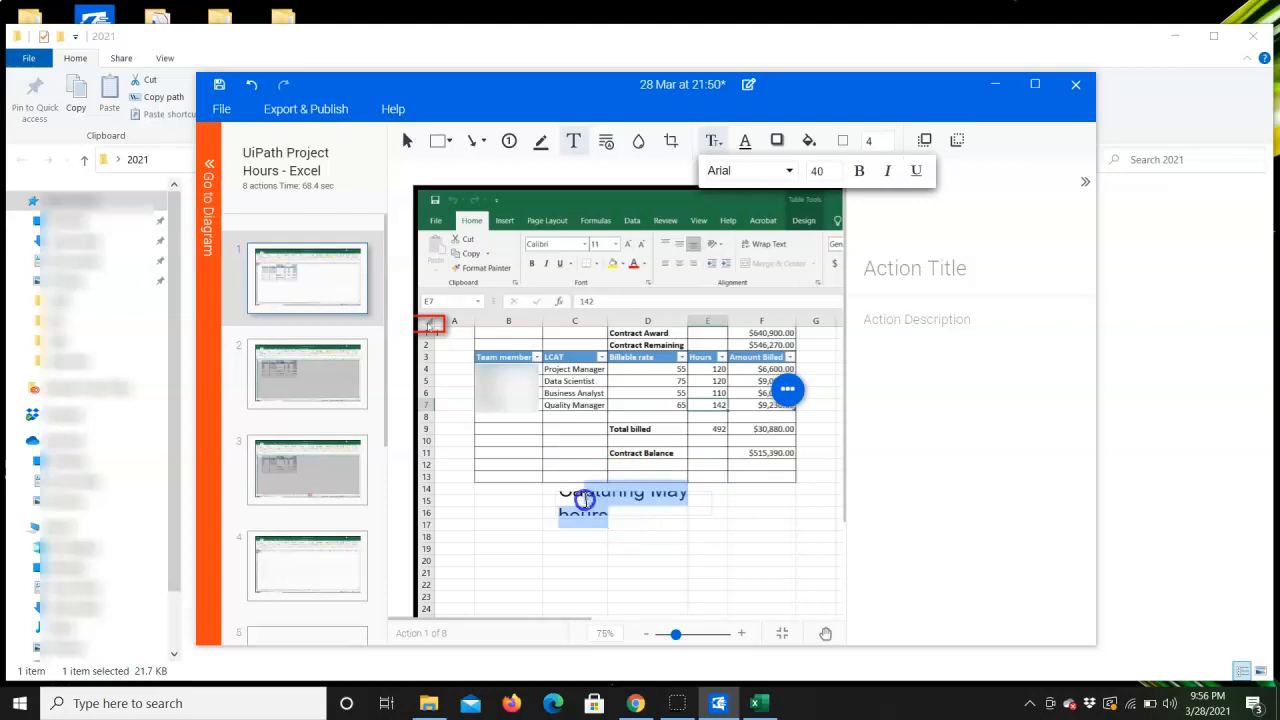
click(826, 170)
key(BackSpace)
text(24)
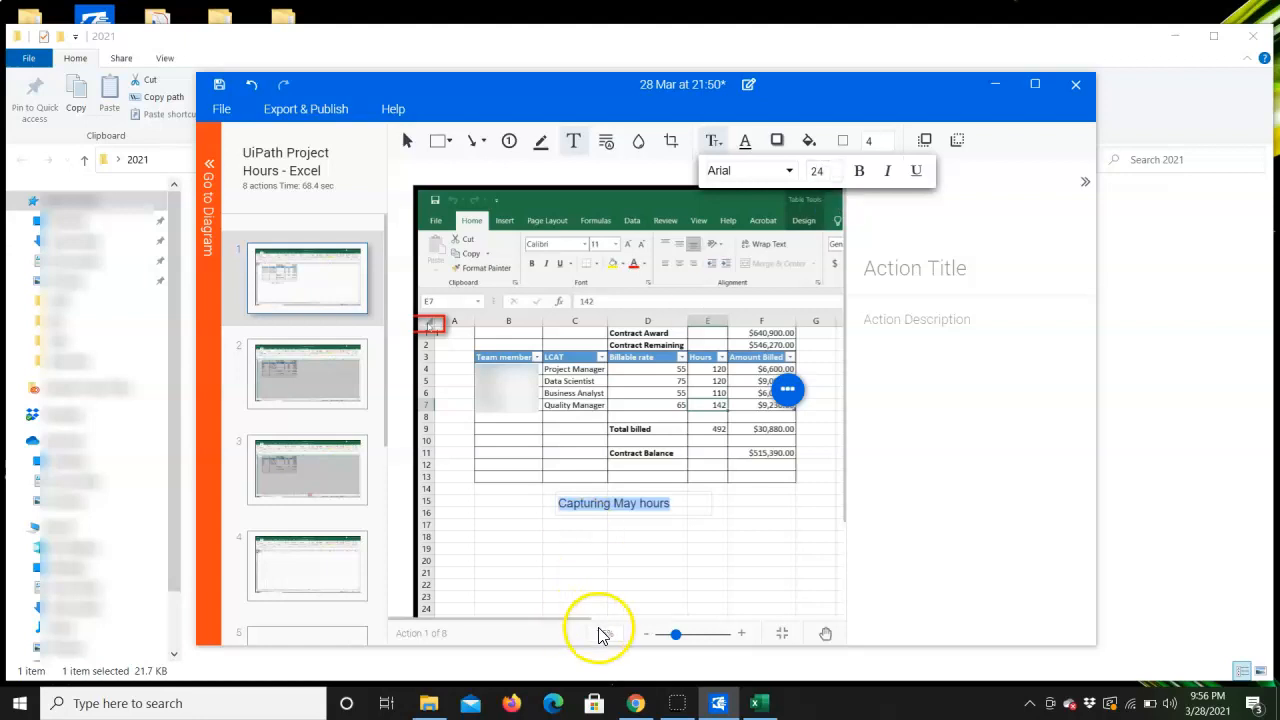
click(634, 558)
Move the "Capturing May hours" text up to just under the Quality Manager row and color it orange.
drag(586, 504, 629, 402)
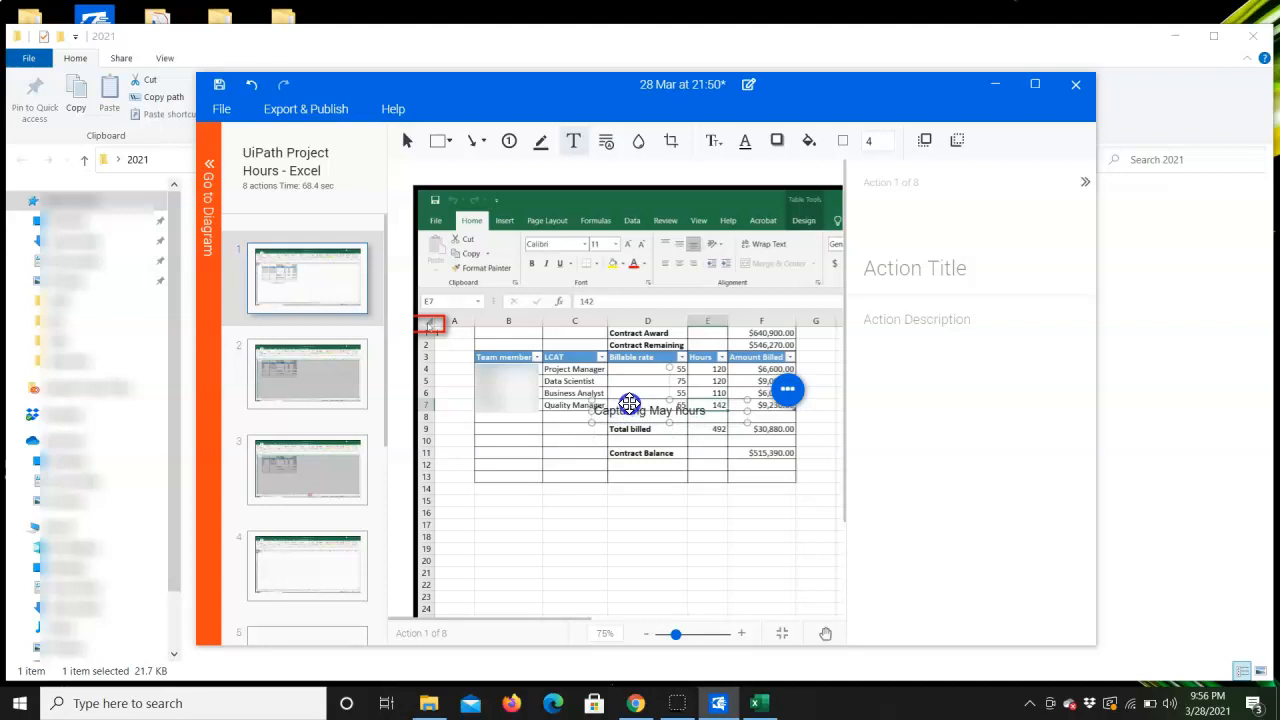
click(750, 145)
drag(803, 240, 837, 226)
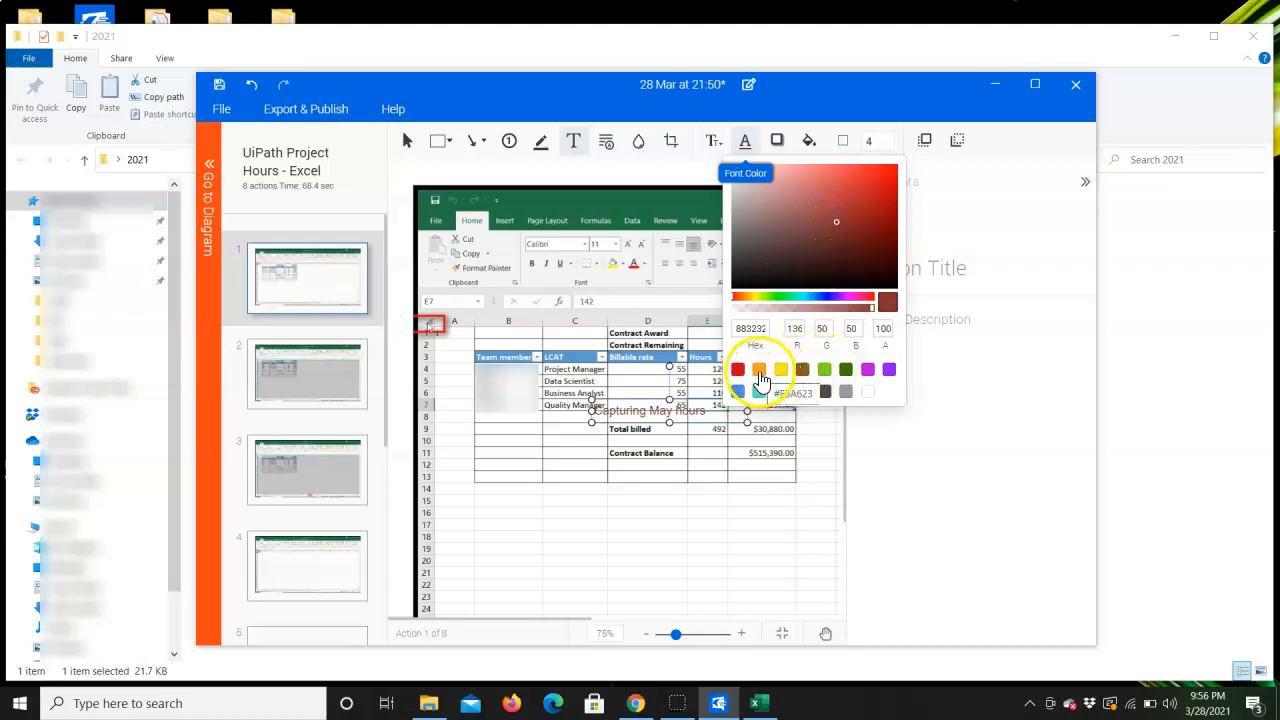
click(759, 371)
click(626, 506)
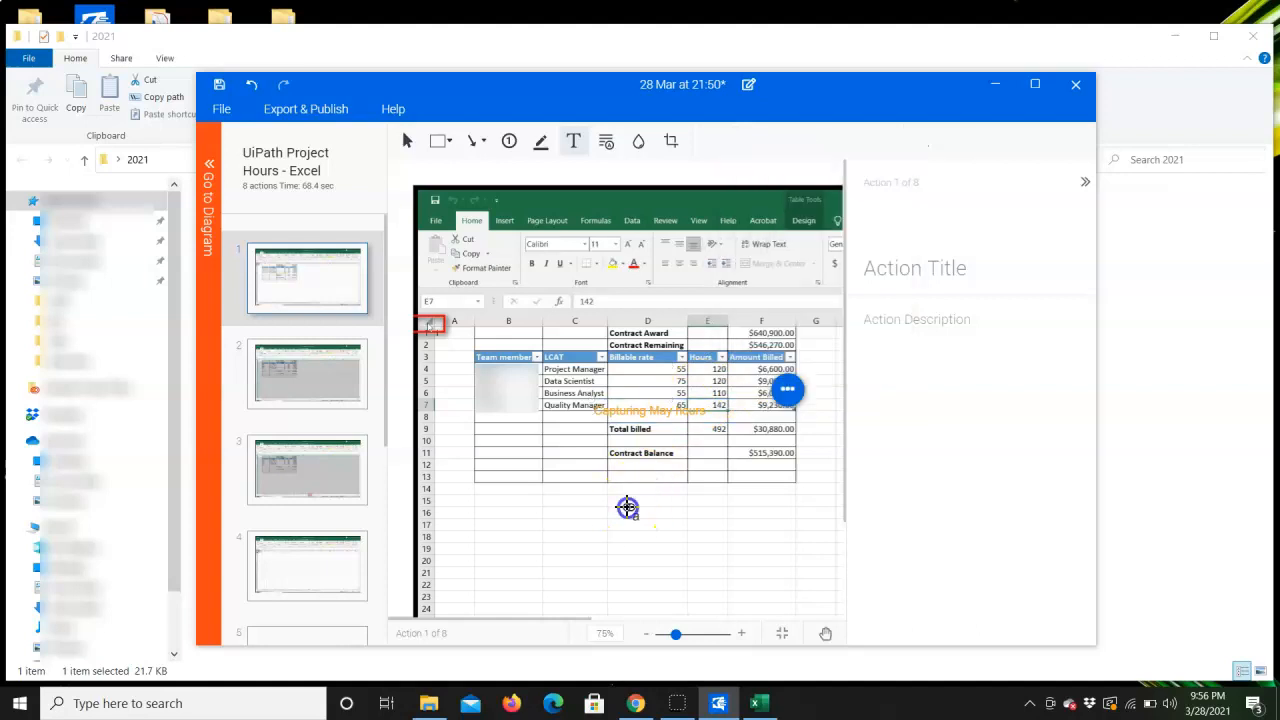
Crop the screenshot to the hours table and the lower part of the ribbon, down to about row 16.
click(671, 140)
drag(437, 240, 832, 519)
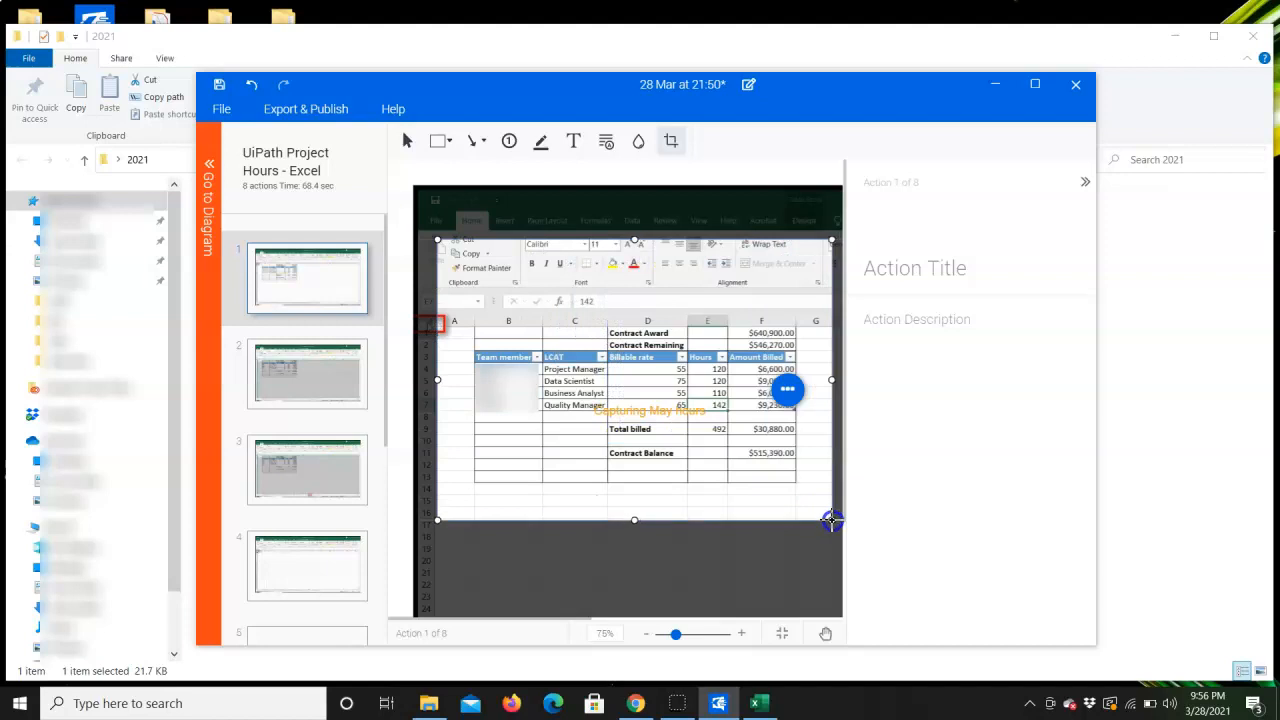
click(457, 208)
click(458, 207)
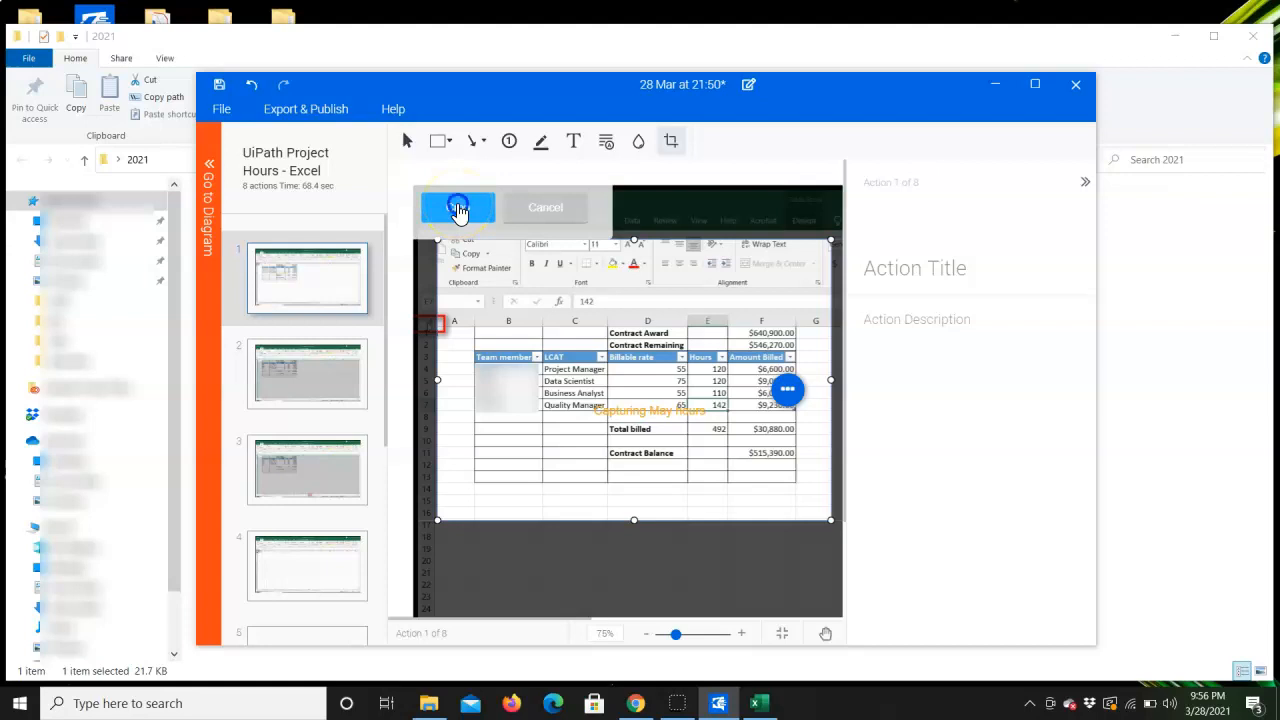
Draw a red arrow from the "Capturing May hours" text up toward the Hours column and reposition the text beside the arrow's tail.
click(474, 150)
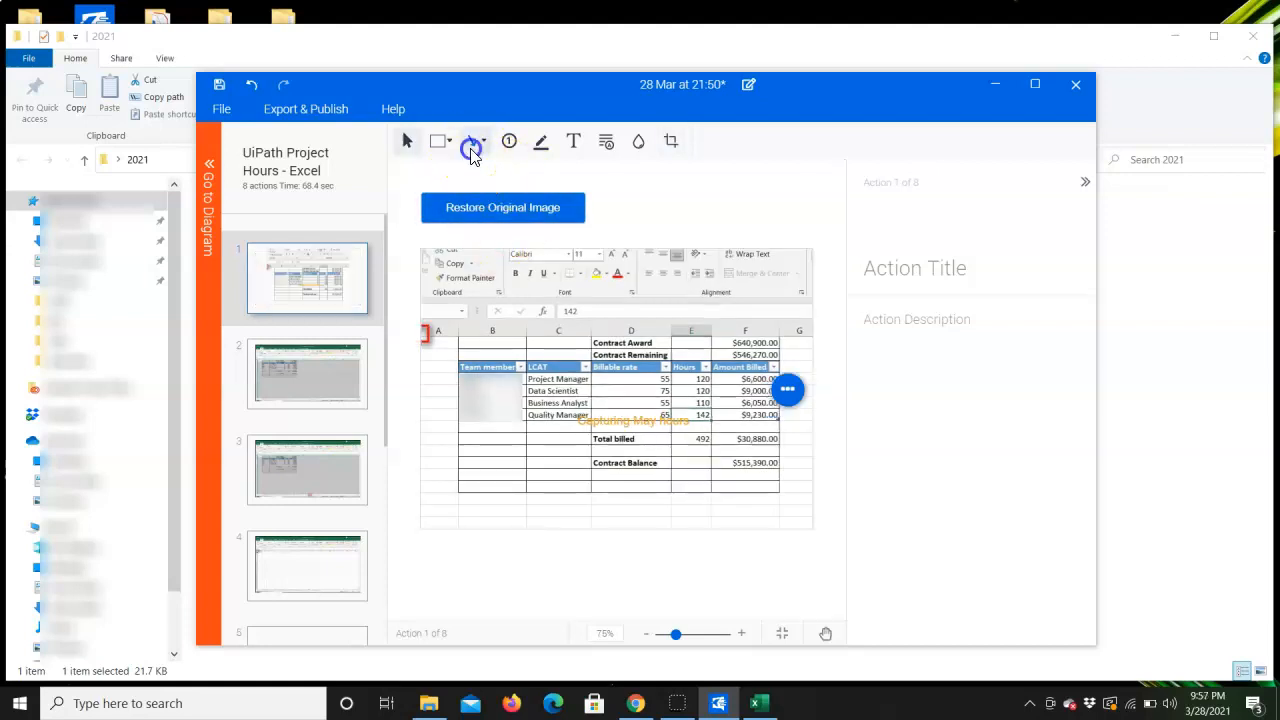
click(471, 167)
drag(604, 410, 582, 427)
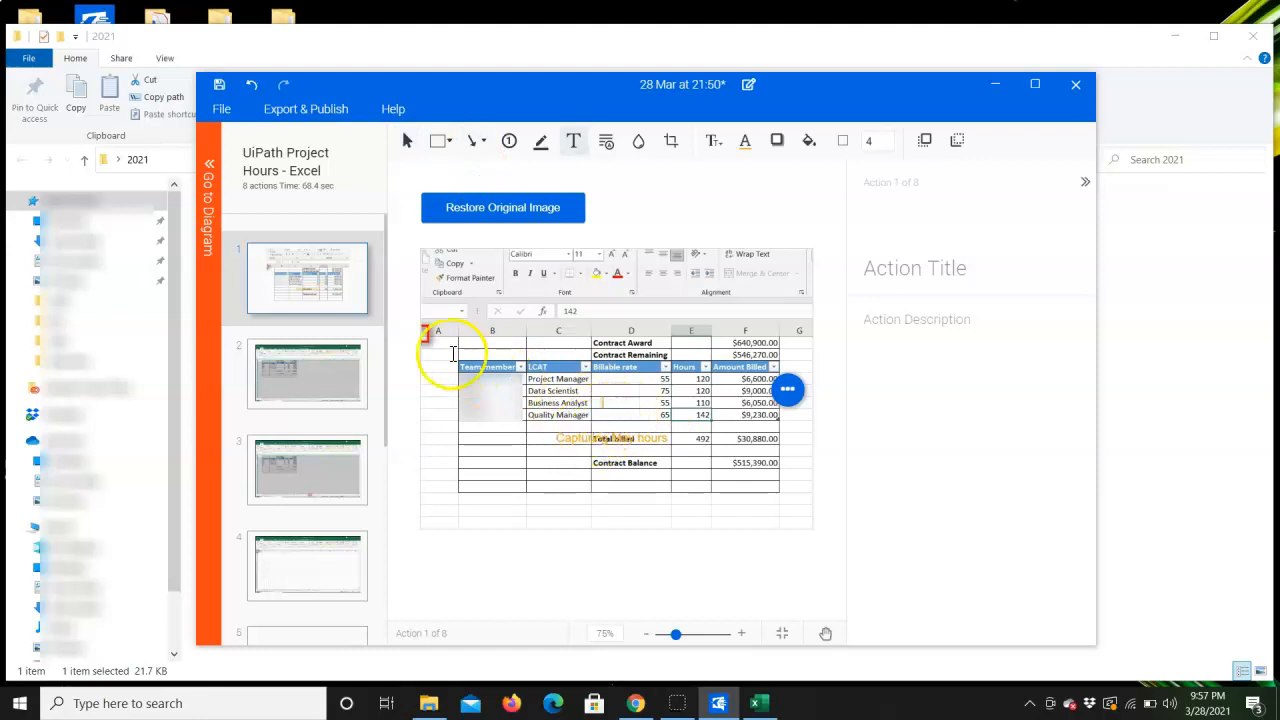
click(485, 145)
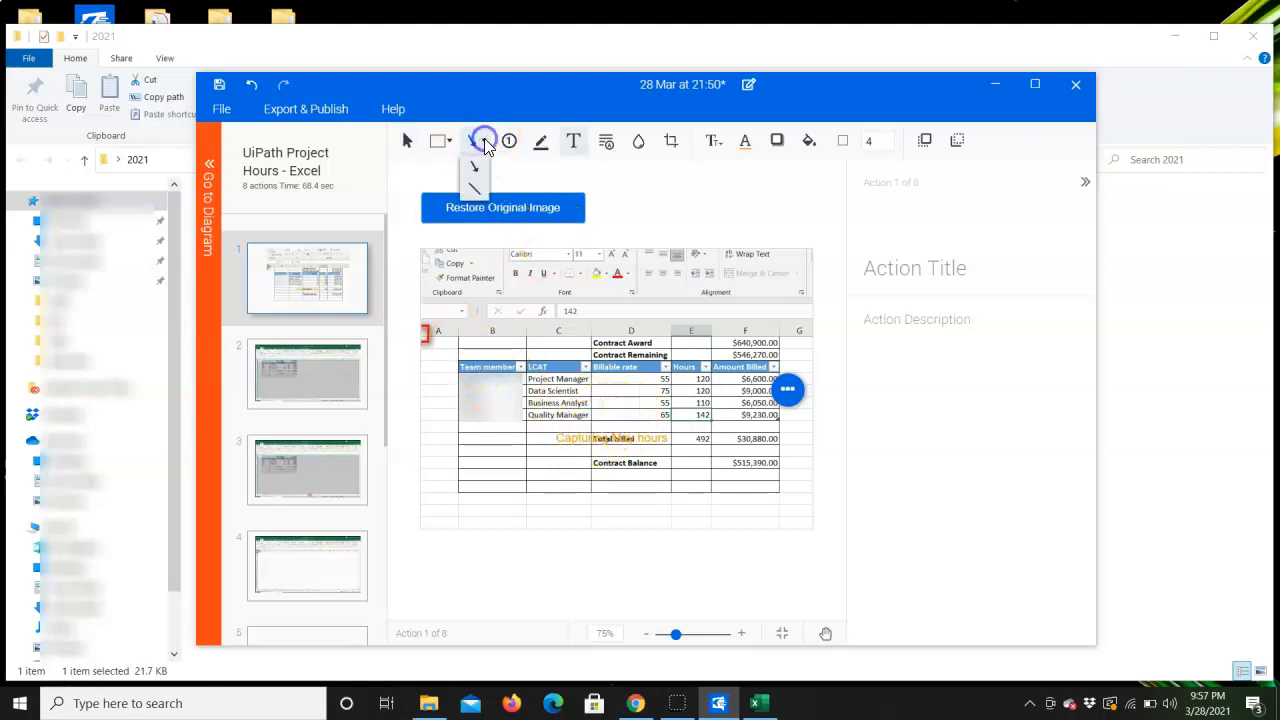
click(477, 169)
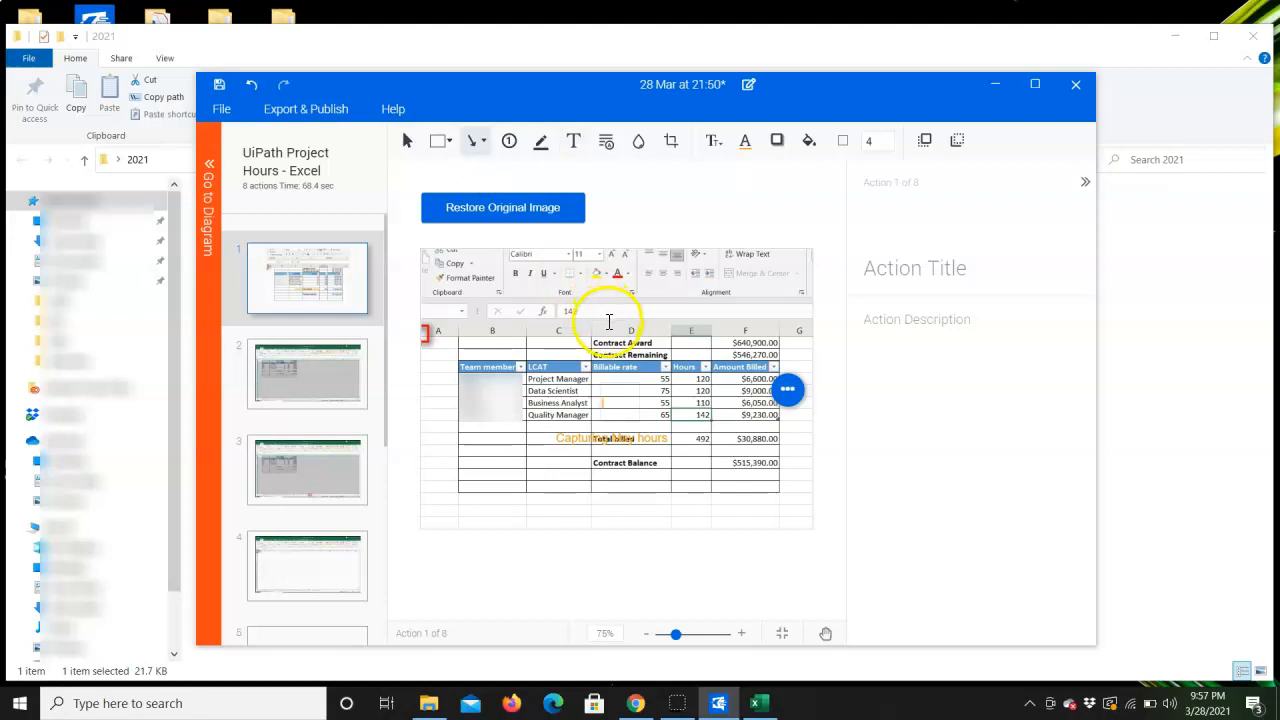
mouse_move(573, 411)
mouse_down()
mouse_move(660, 377)
mouse_move(652, 388)
mouse_up()
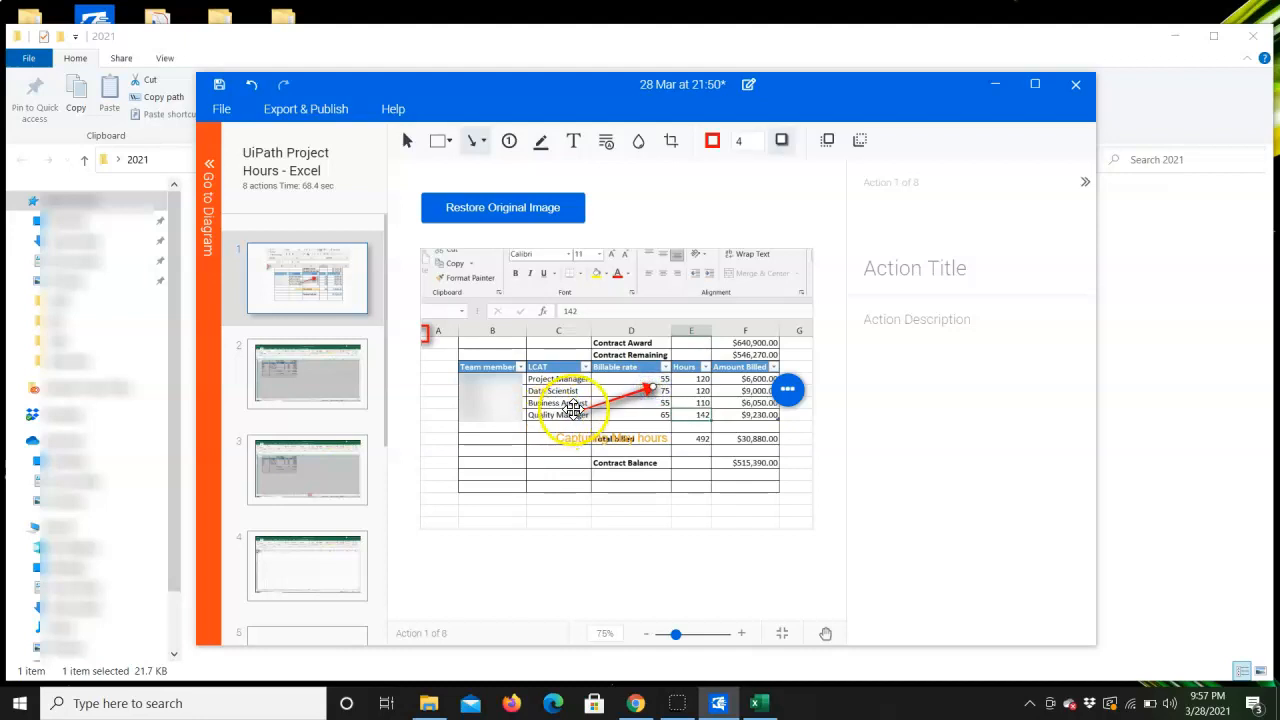
drag(583, 412, 616, 426)
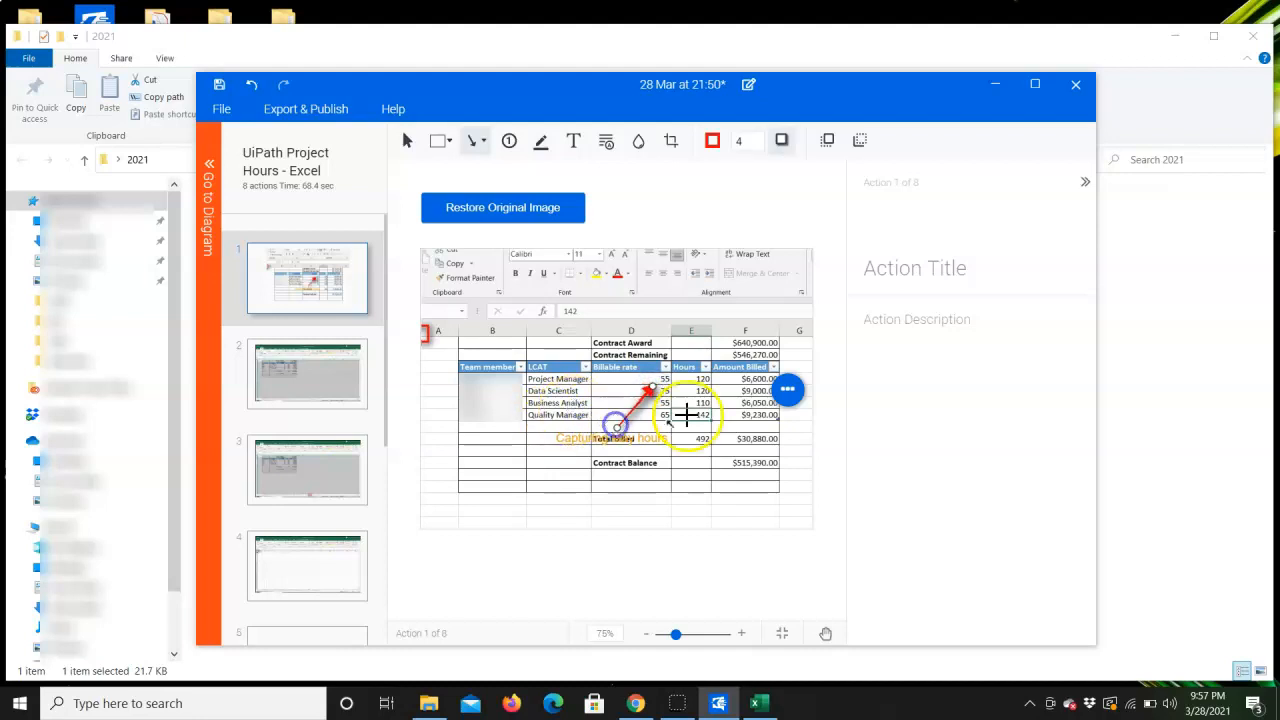
click(631, 433)
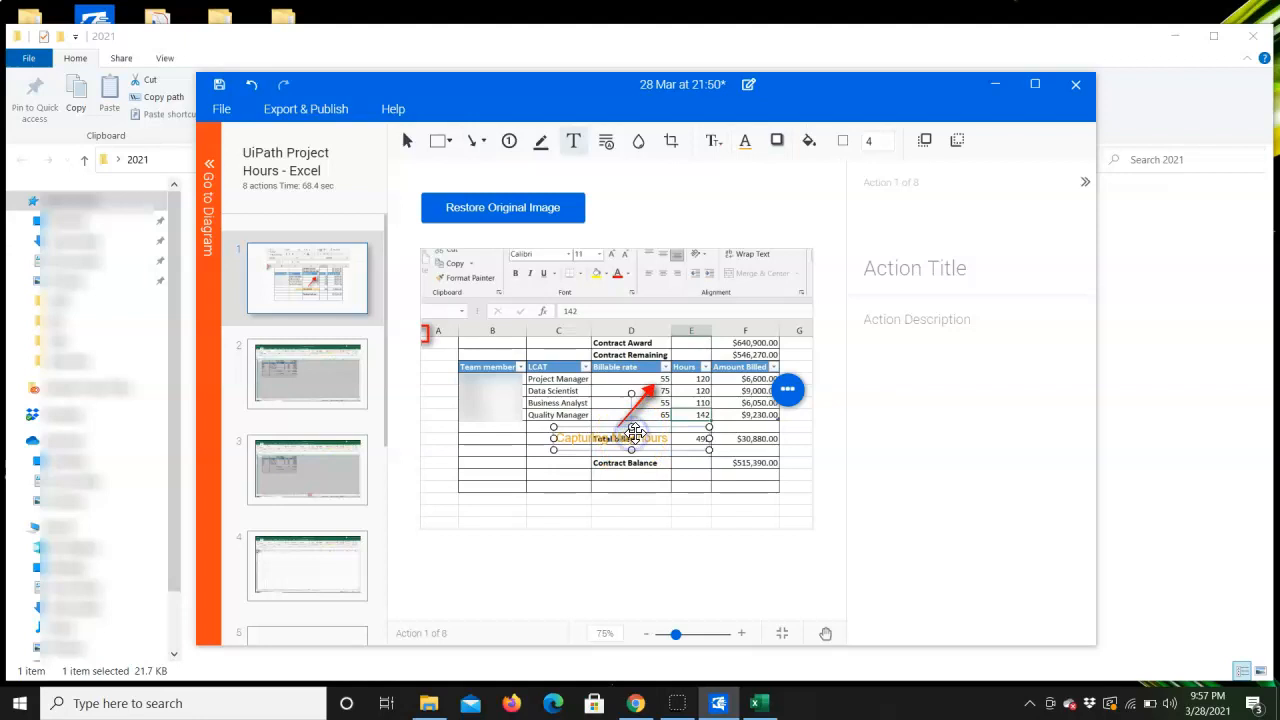
drag(642, 431, 619, 422)
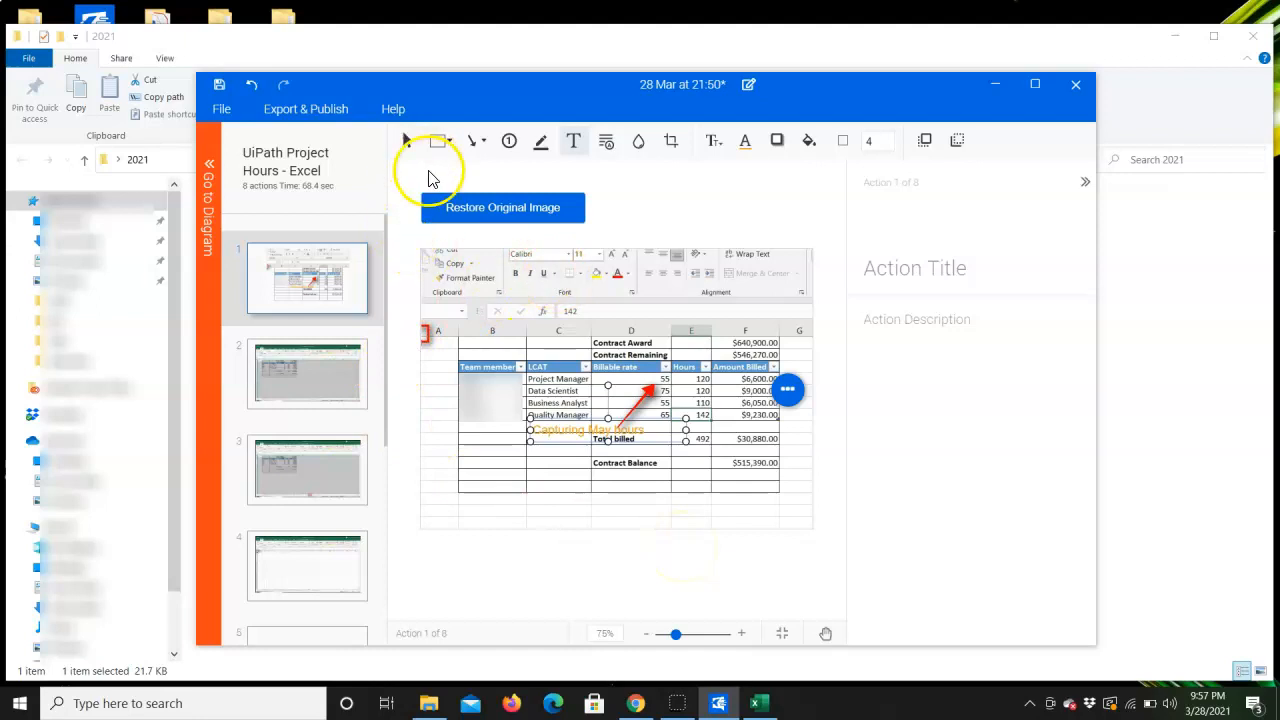
Return to the process diagram and look through its sequences and the actions of the first UiPath Project Hours - Excel sequence.
click(208, 188)
scroll(834, 403, down, 2)
scroll(834, 403, up, 3)
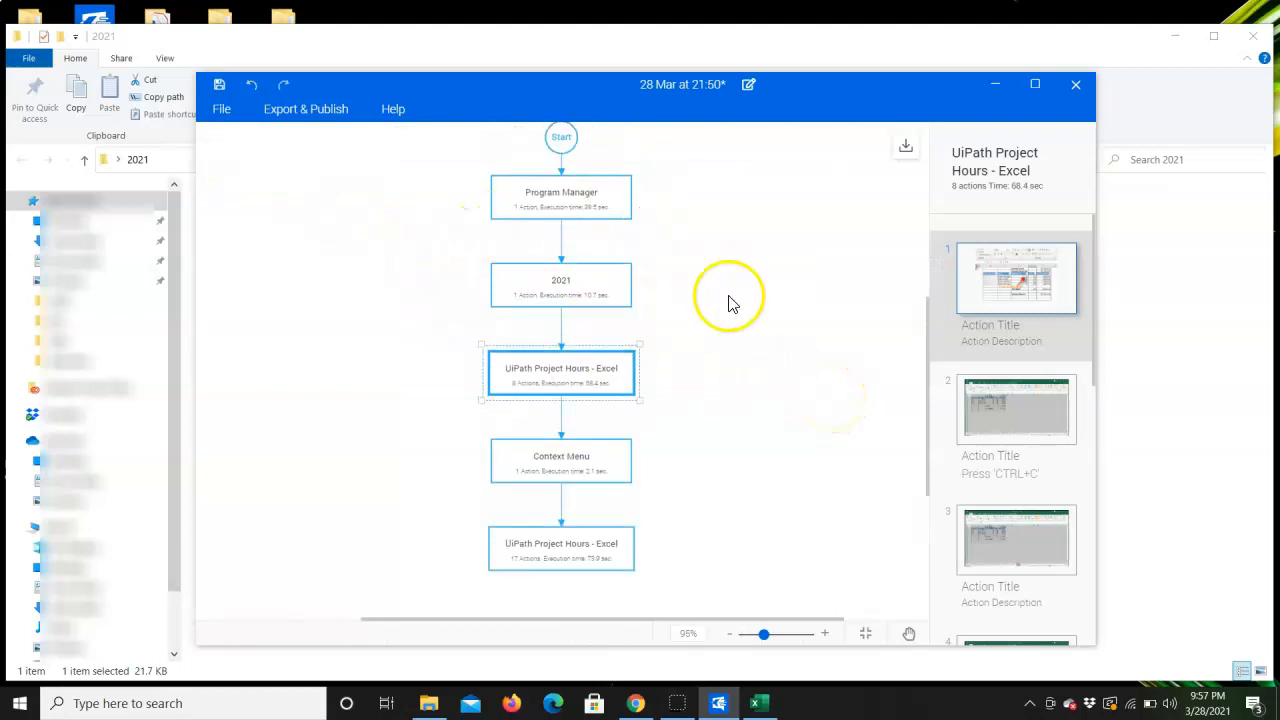
scroll(693, 452, down, 3)
scroll(692, 448, up, 3)
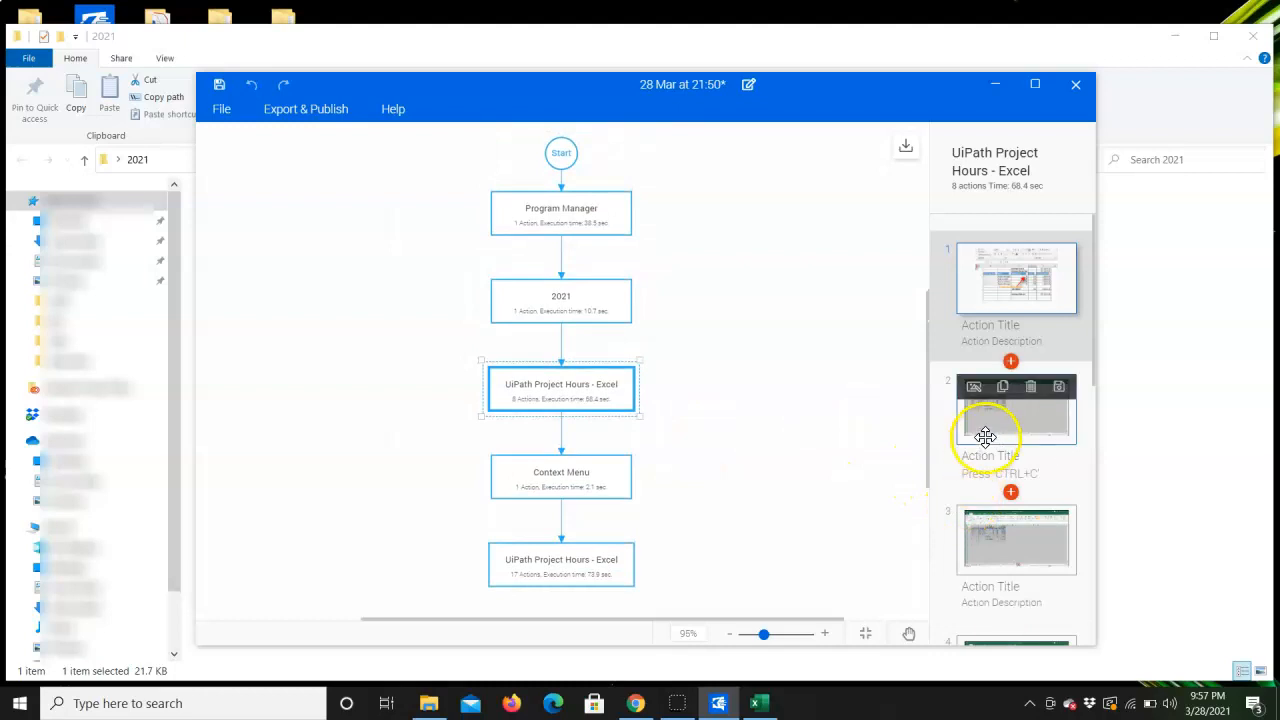
scroll(1000, 486, down, 1)
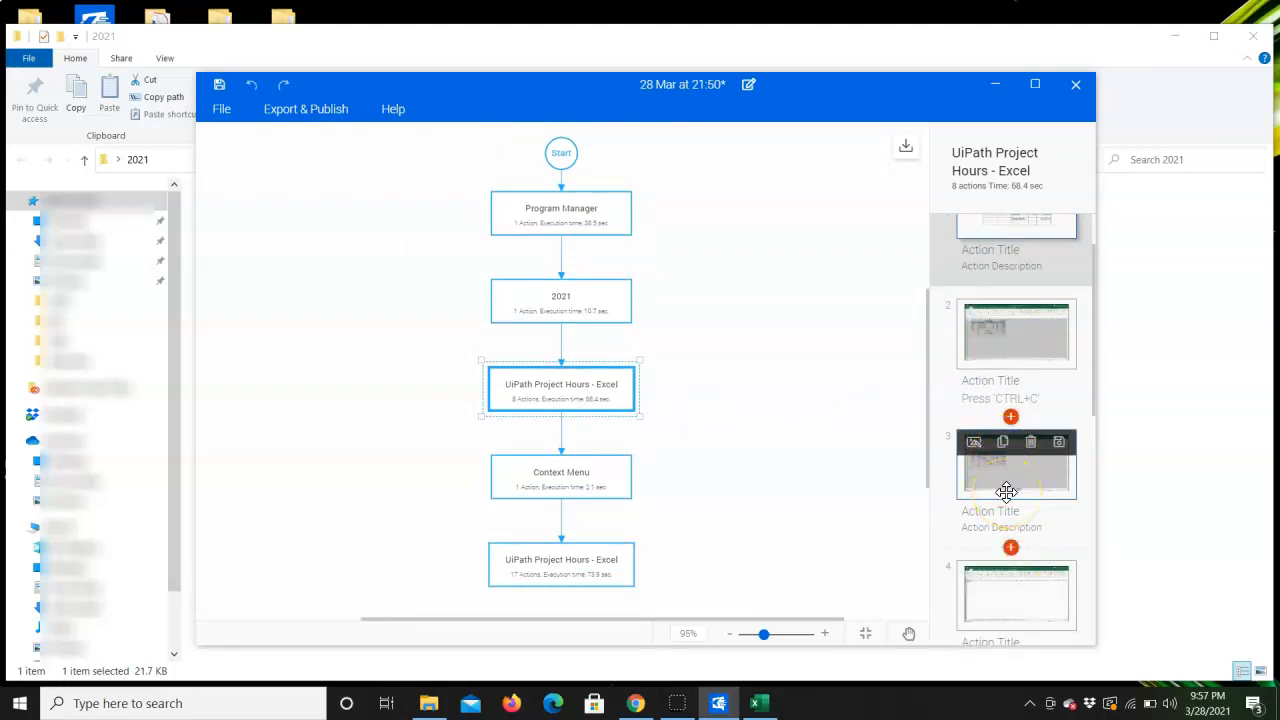
Examine actions 3 to 5 of the first UiPath Project Hours - Excel sequence and the overall process diagram.
click(1006, 491)
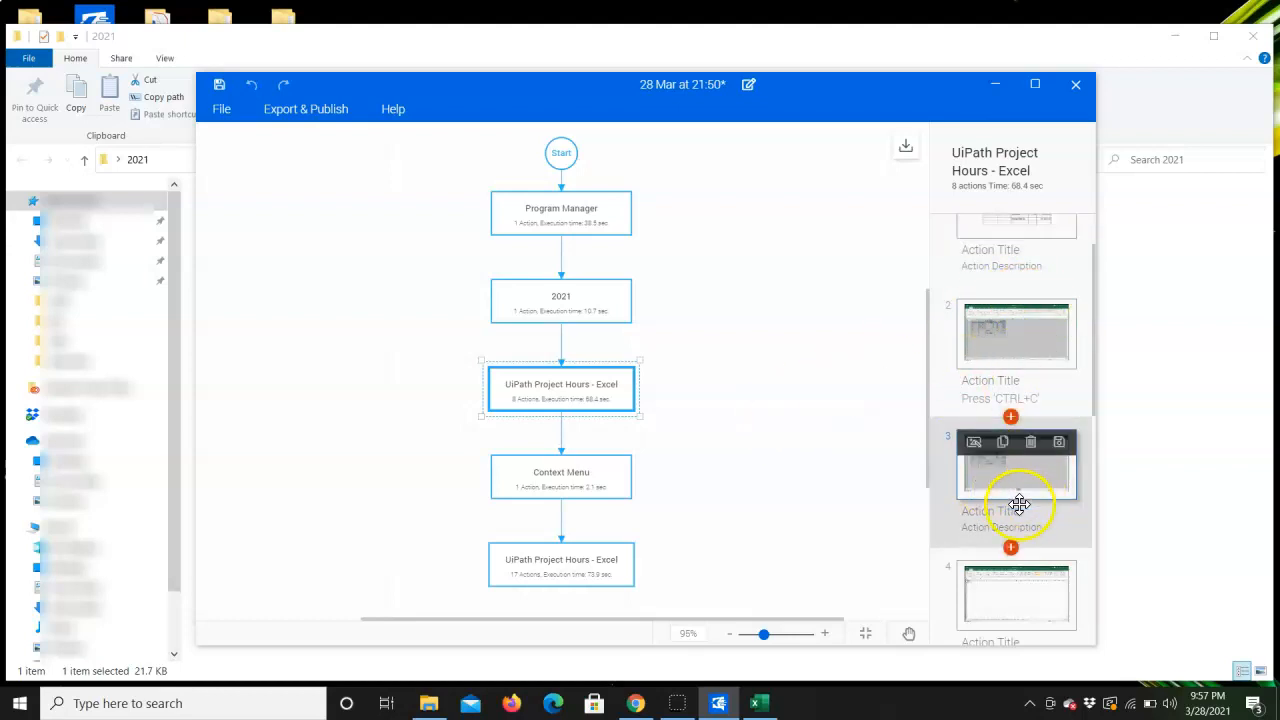
scroll(1019, 503, down, 1)
click(1013, 497)
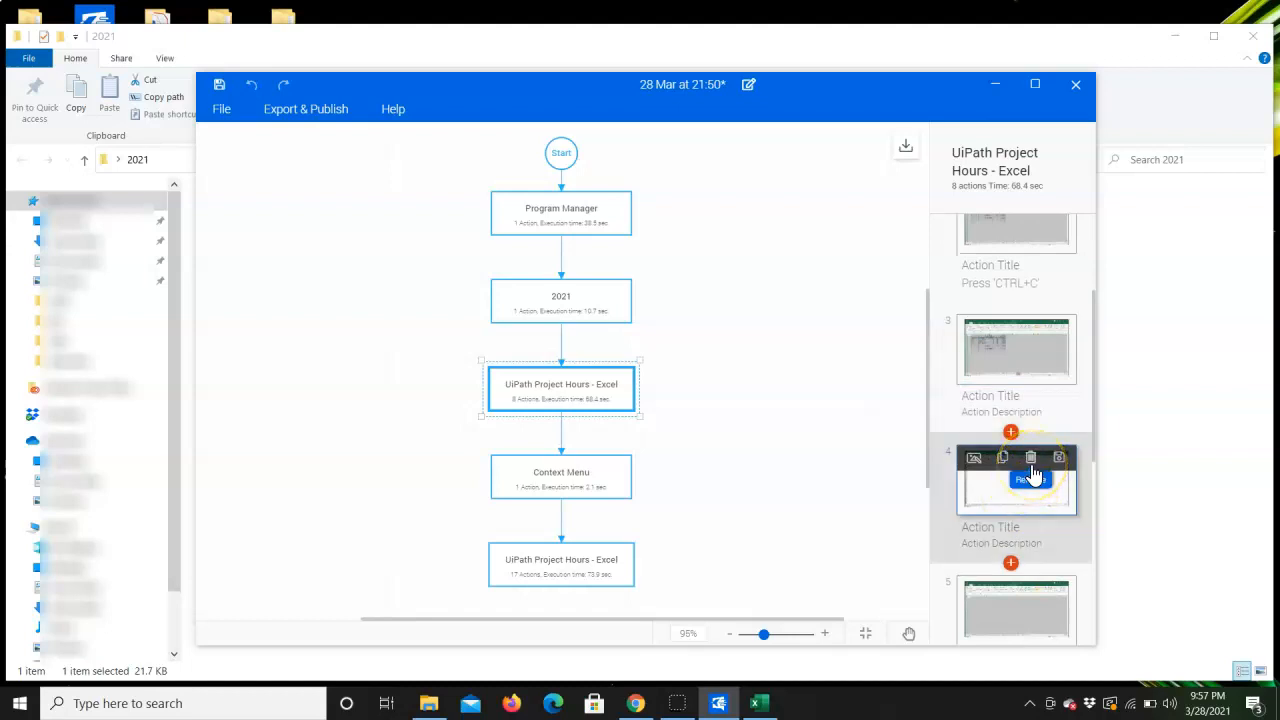
scroll(1035, 530, down, 1)
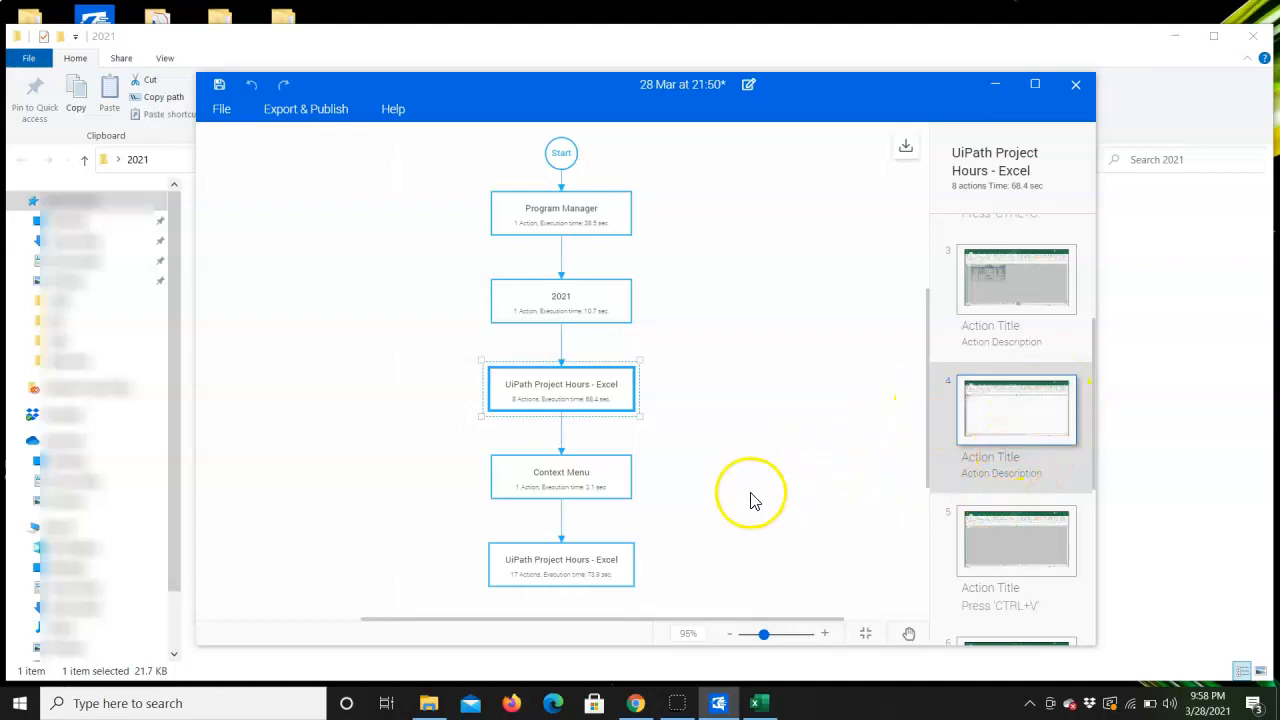
scroll(740, 480, down, 1)
scroll(741, 481, up, 1)
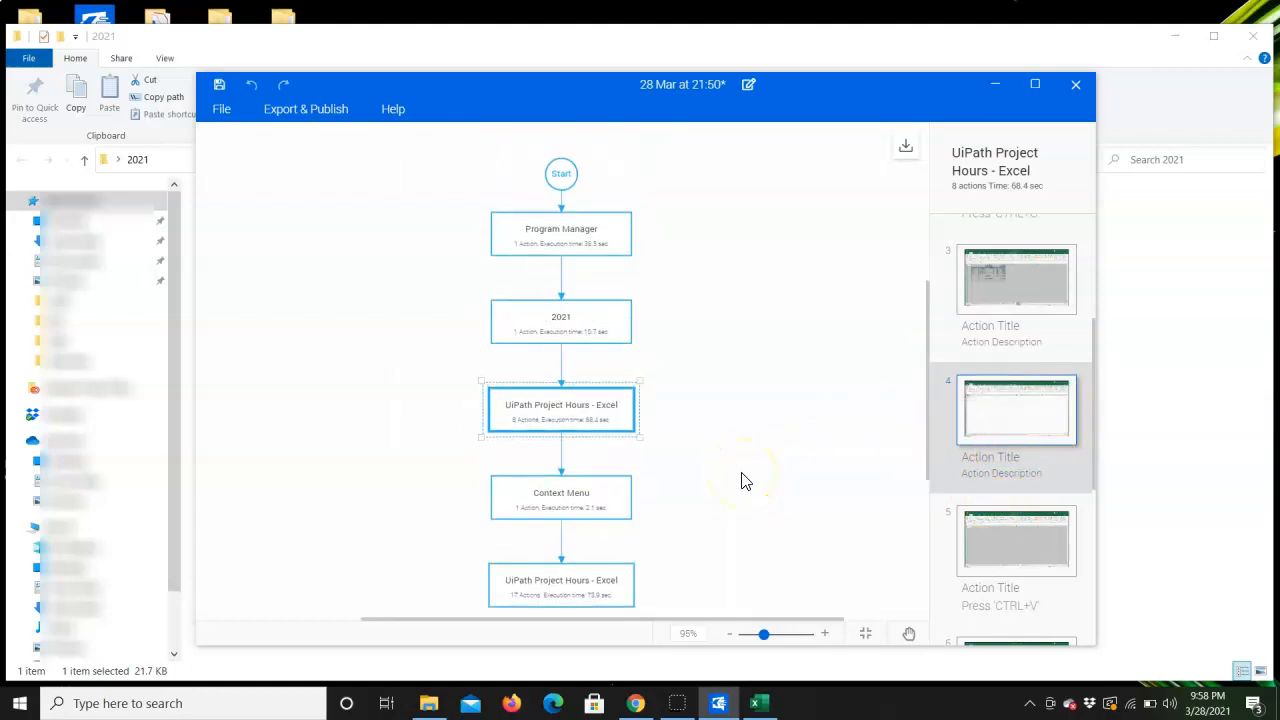
scroll(741, 481, down, 1)
scroll(741, 481, up, 1)
scroll(741, 481, down, 1)
scroll(741, 481, down, 1)
scroll(741, 481, up, 1)
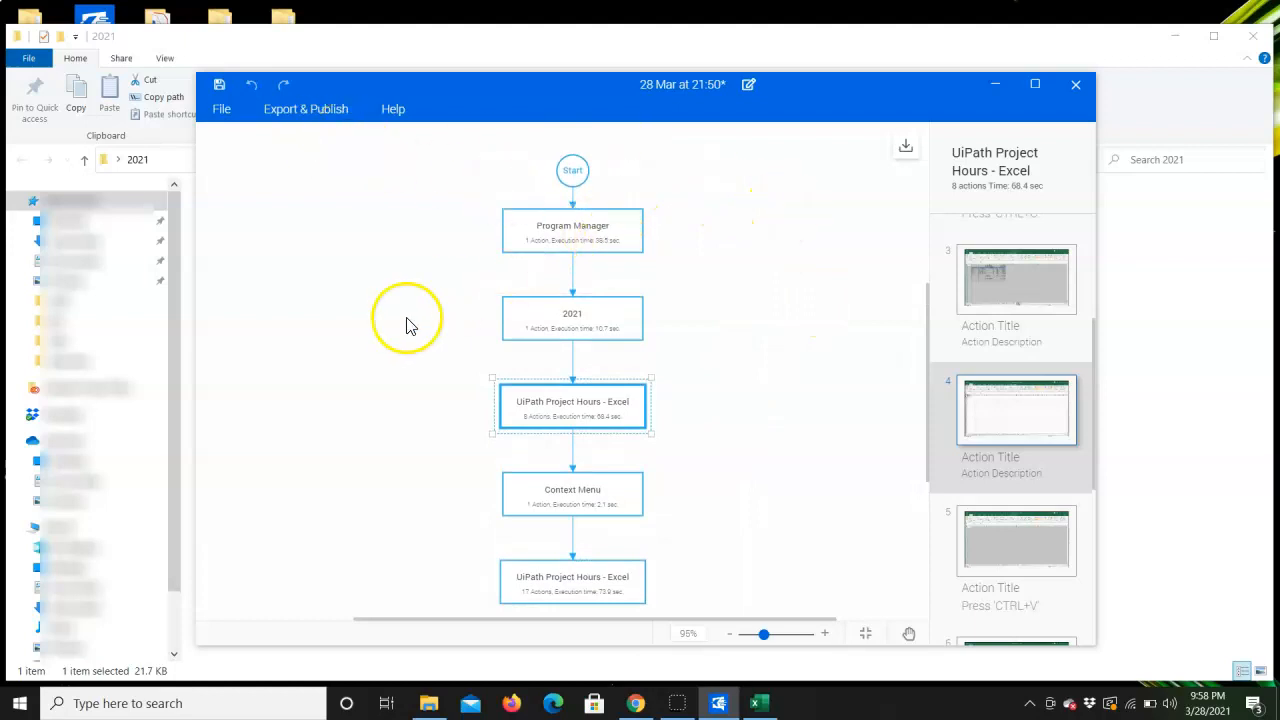
Begin a Word document export and set the document title to "Process Flow for updating monthly project hours".
click(314, 112)
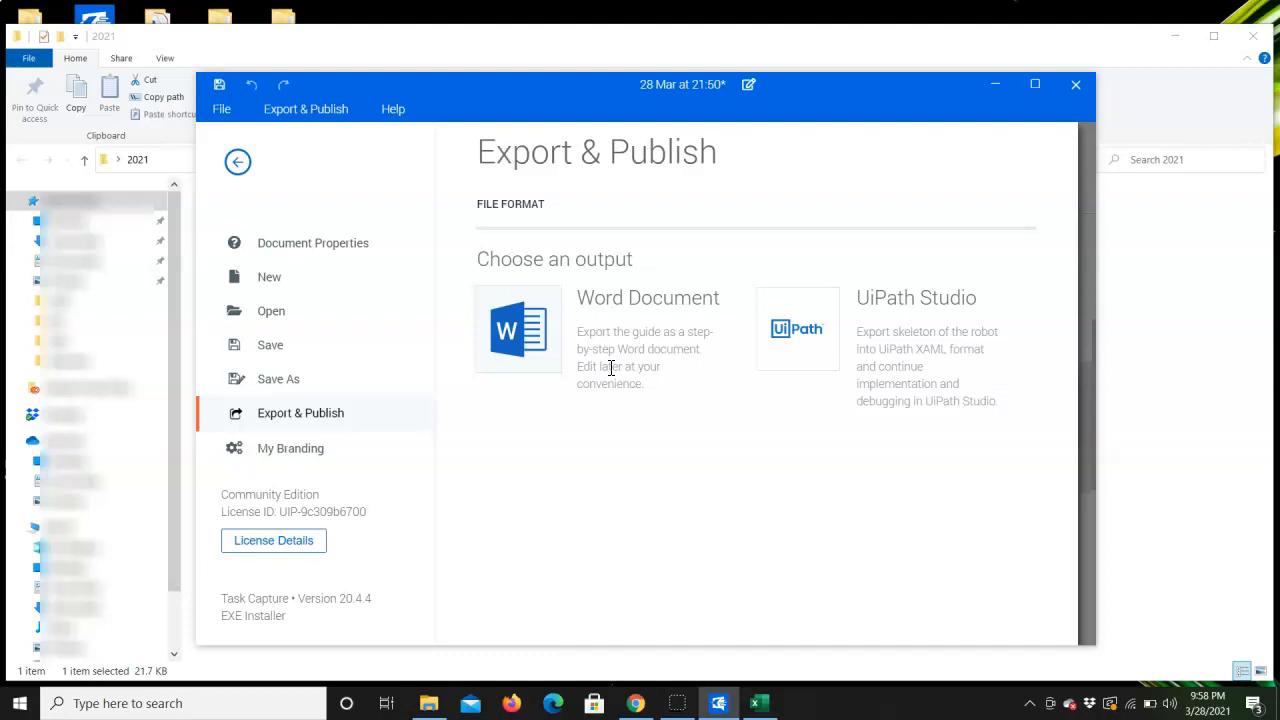
click(528, 336)
click(571, 325)
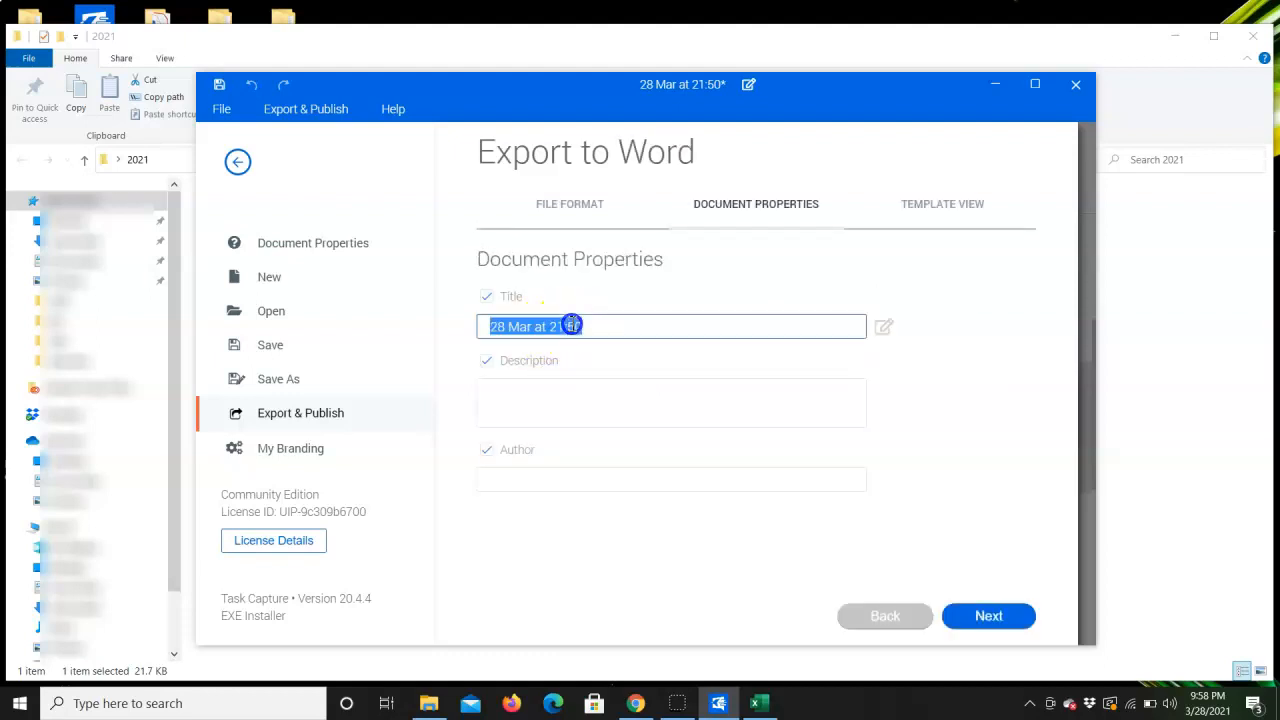
text(C)
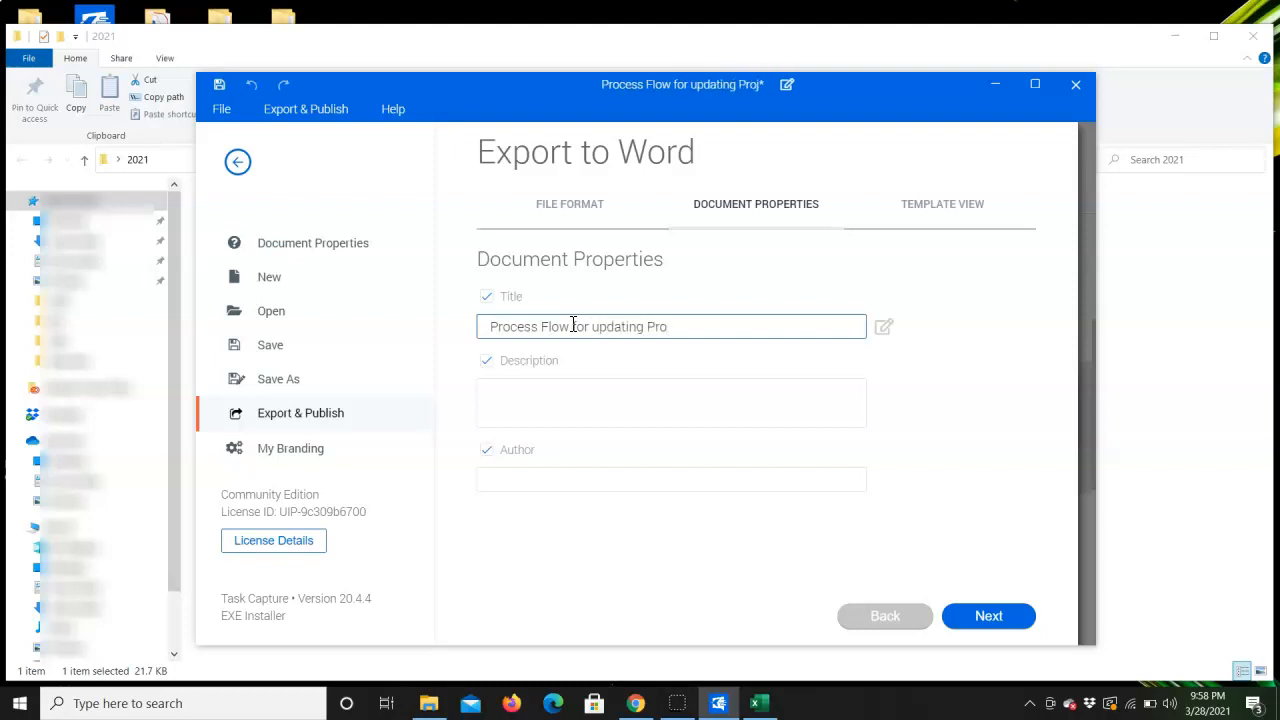
text(th)
click(572, 328)
text(ly oproject hours)
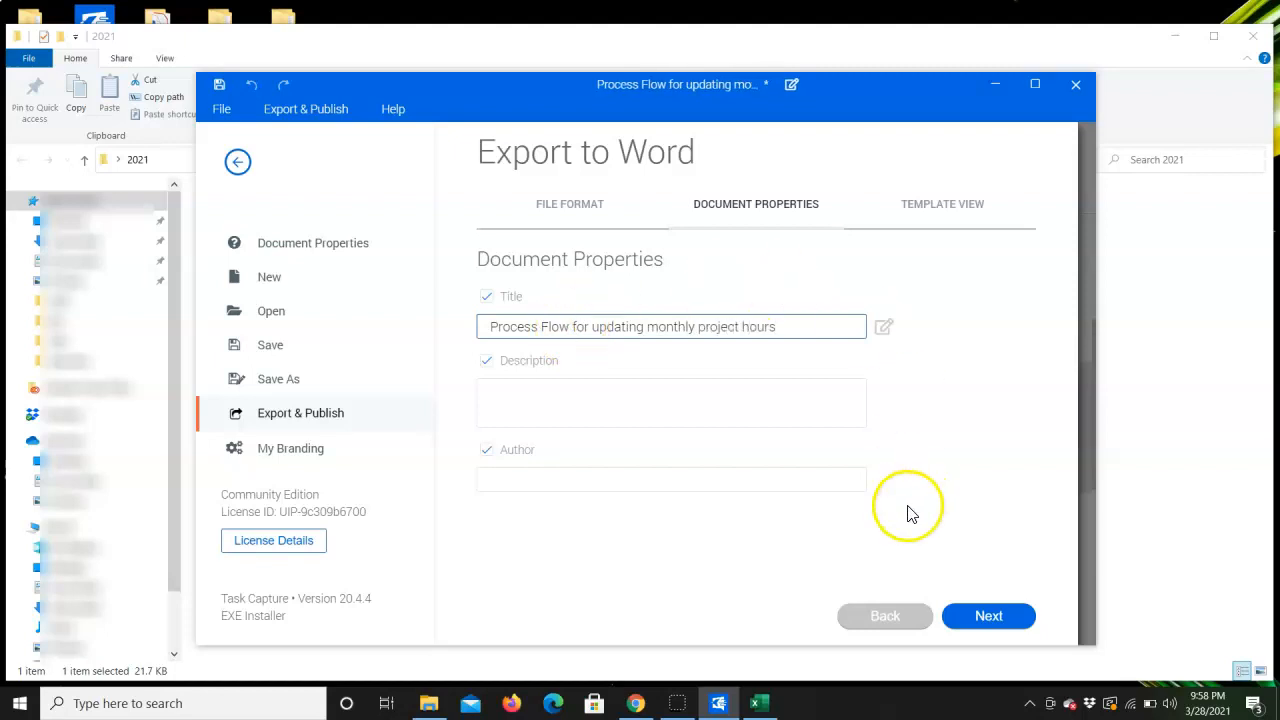
click(985, 617)
Choose the UiPath PDD template for the Word export.
mouse_move(659, 418)
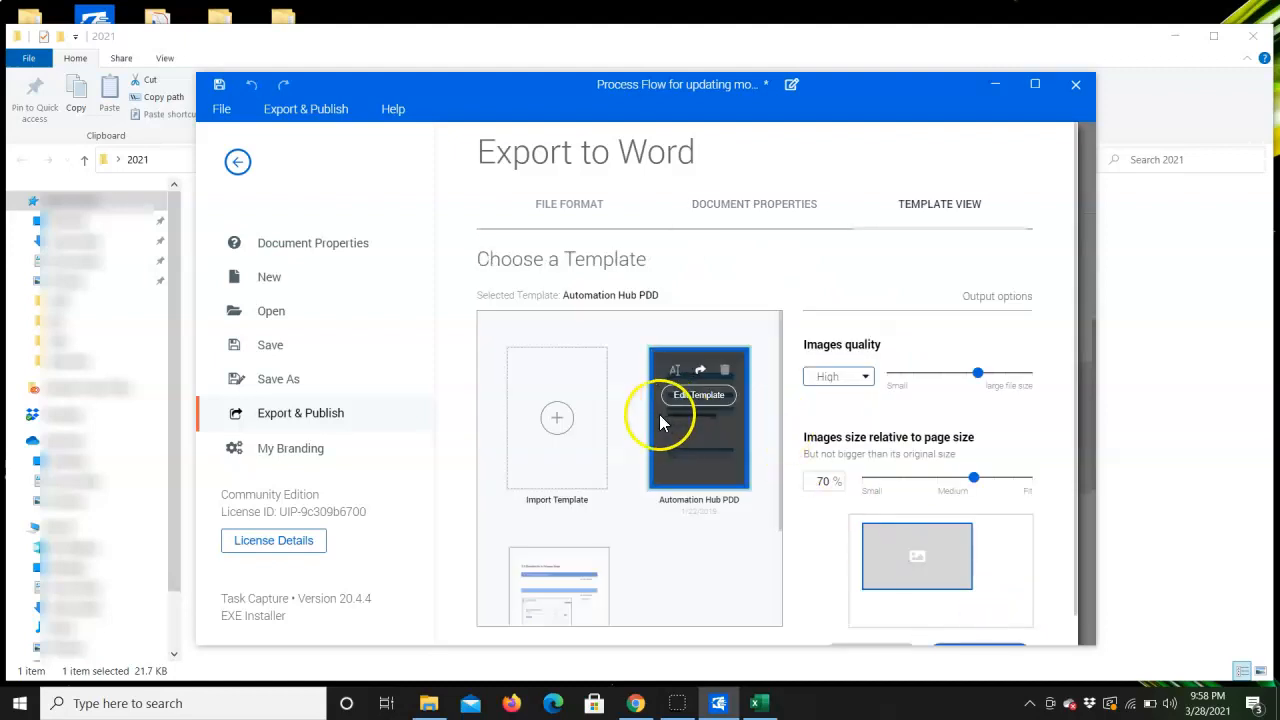
scroll(658, 414, down, 1)
mouse_move(590, 518)
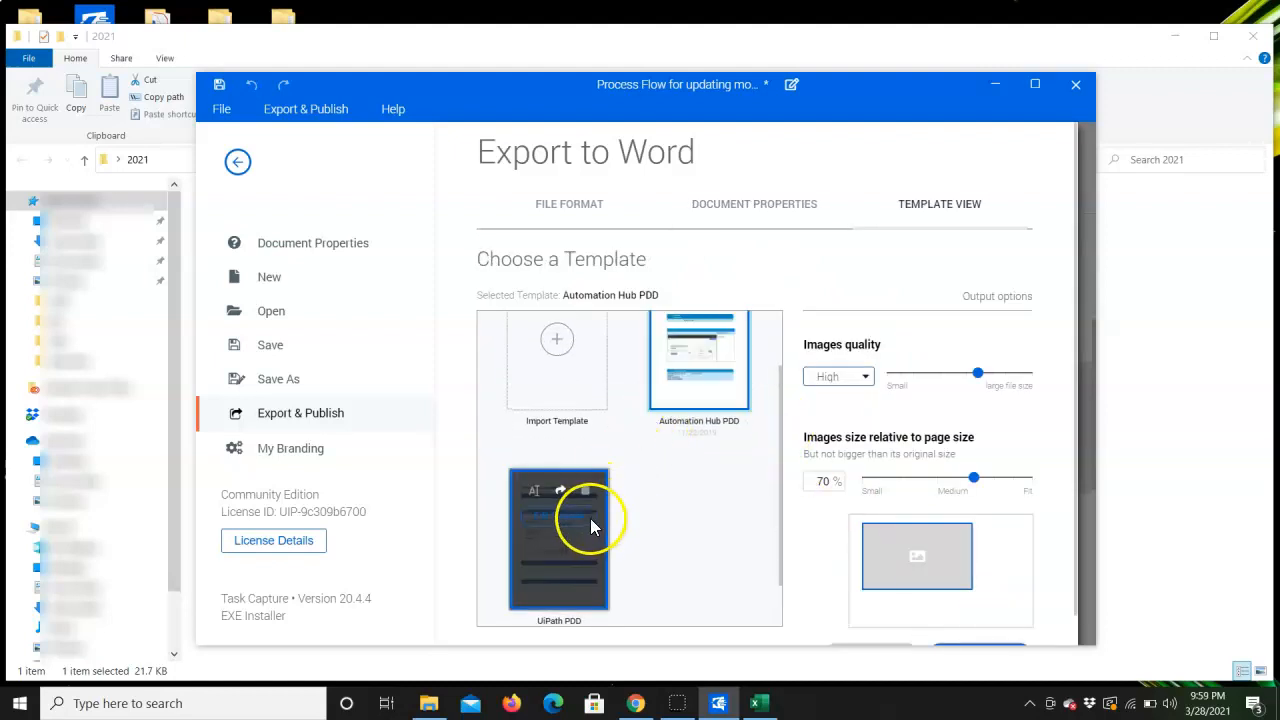
click(571, 562)
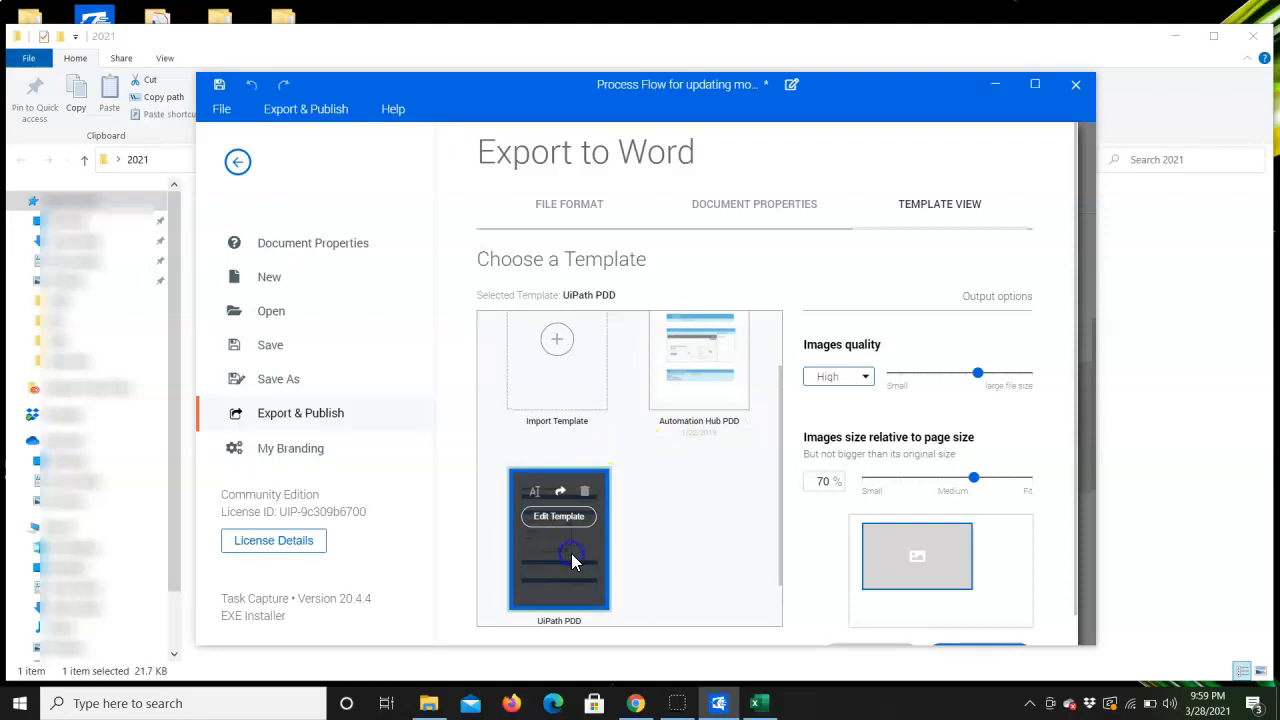
scroll(698, 583, down, 1)
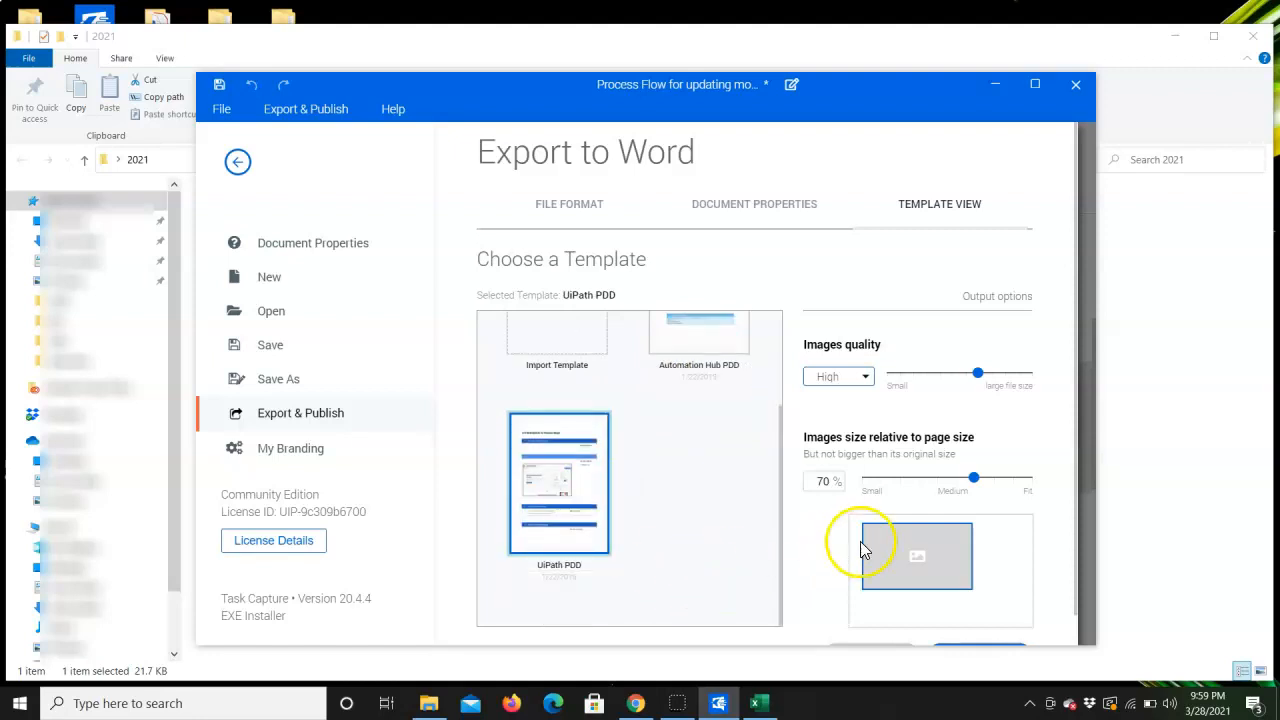
scroll(1036, 487, down, 1)
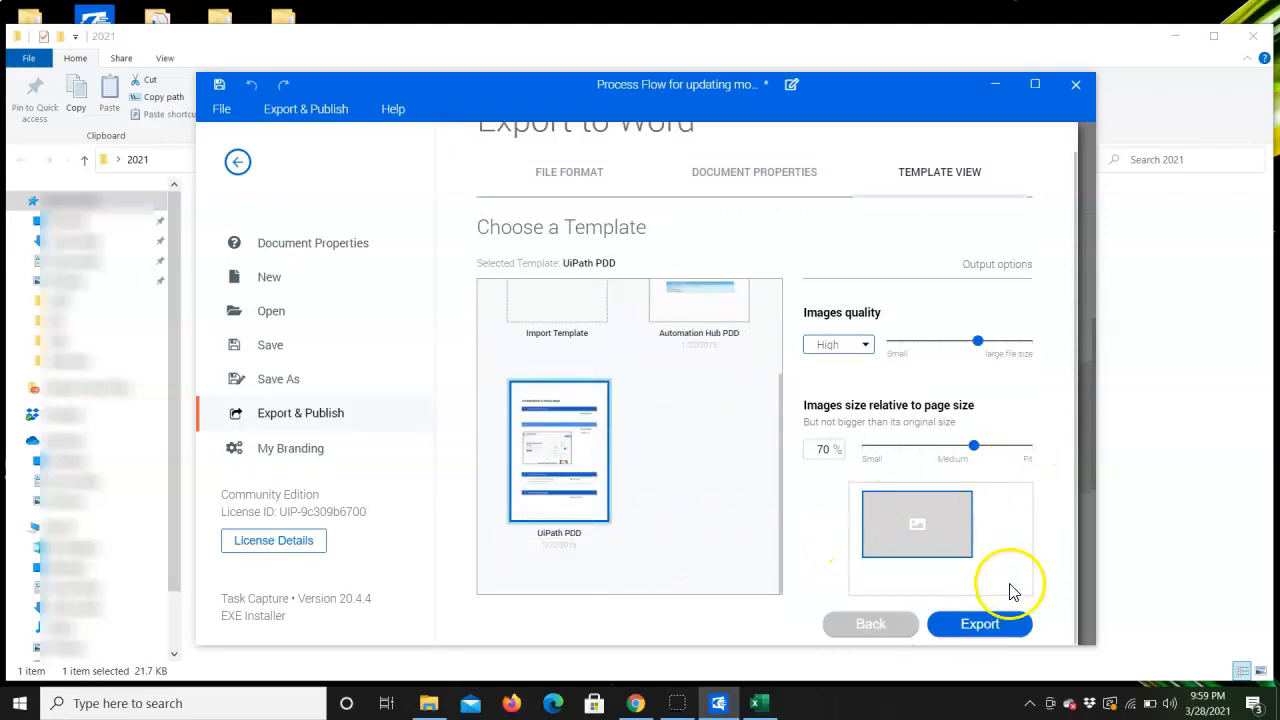
Export the document over the existing Word file "Process Diagram for Updating Project Hours" in the Task Capture folder and open it in Word.
click(980, 623)
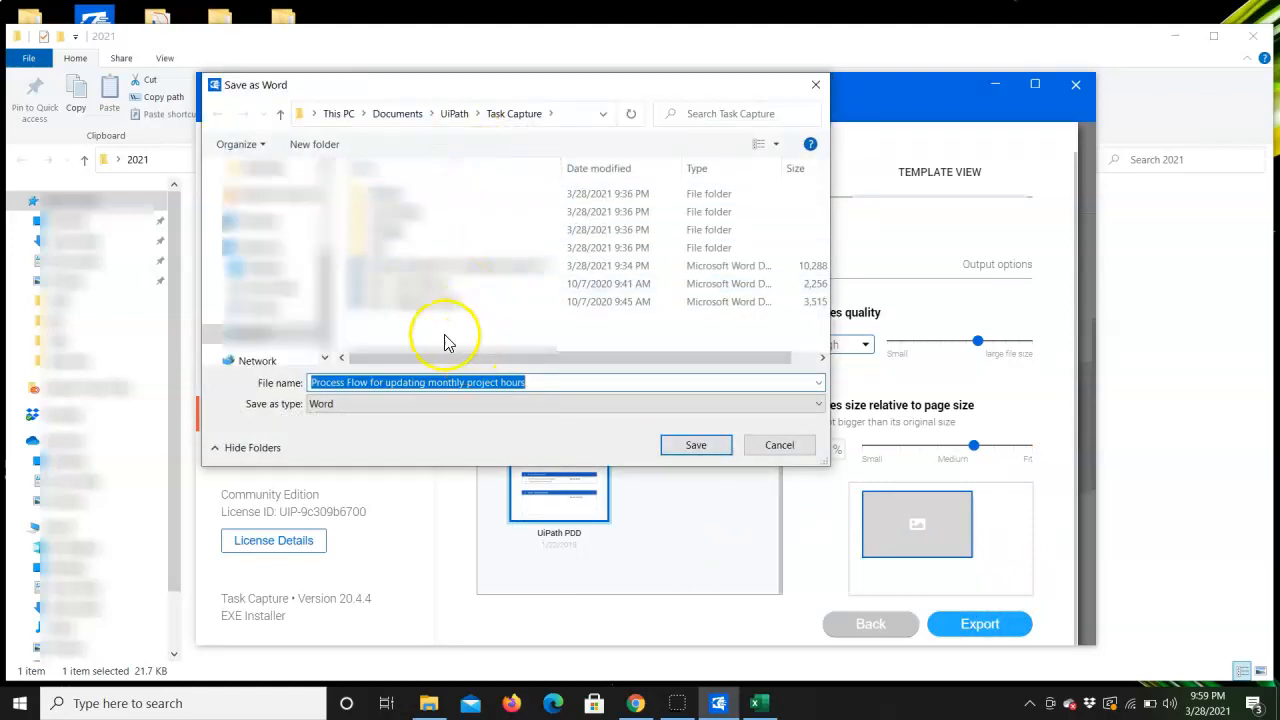
click(435, 266)
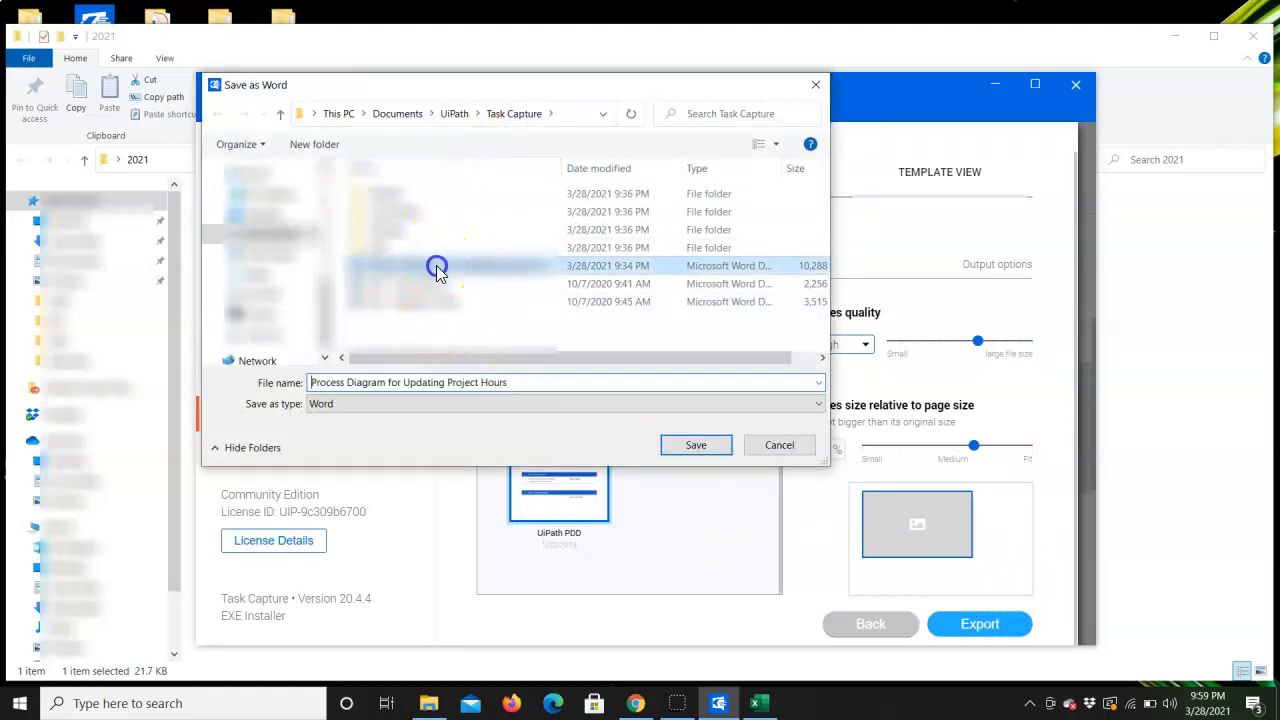
click(702, 446)
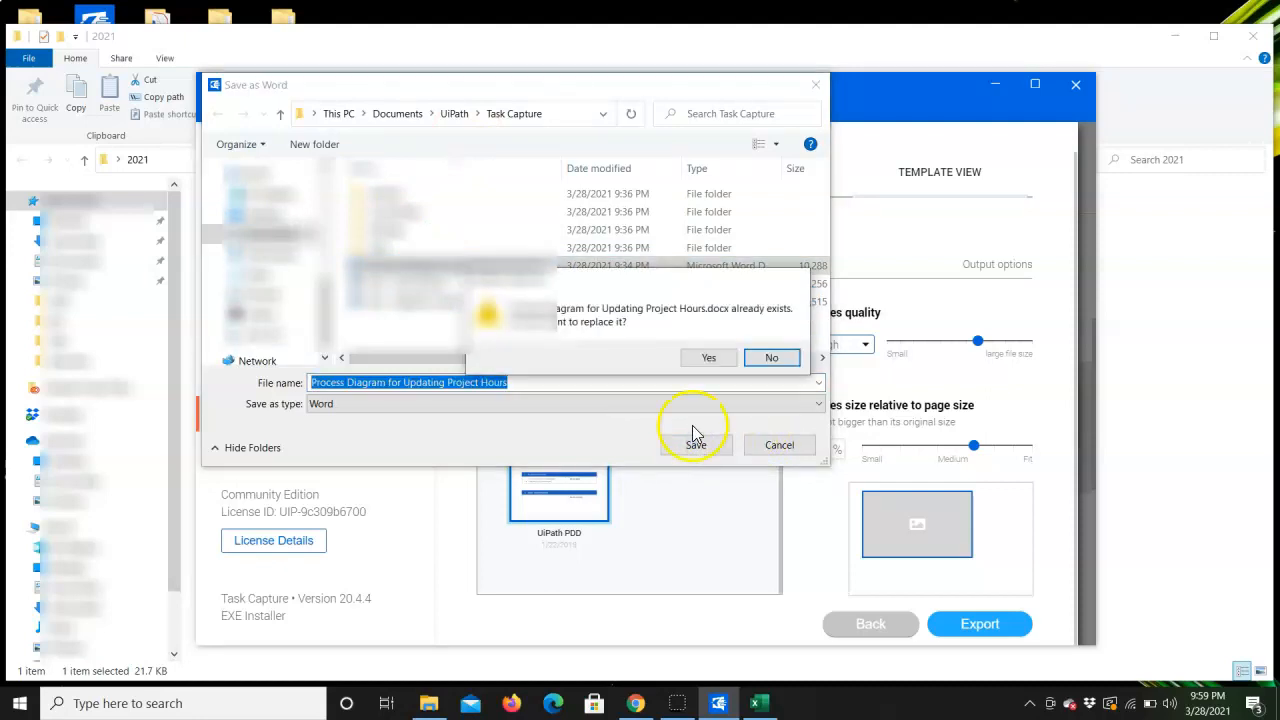
click(700, 358)
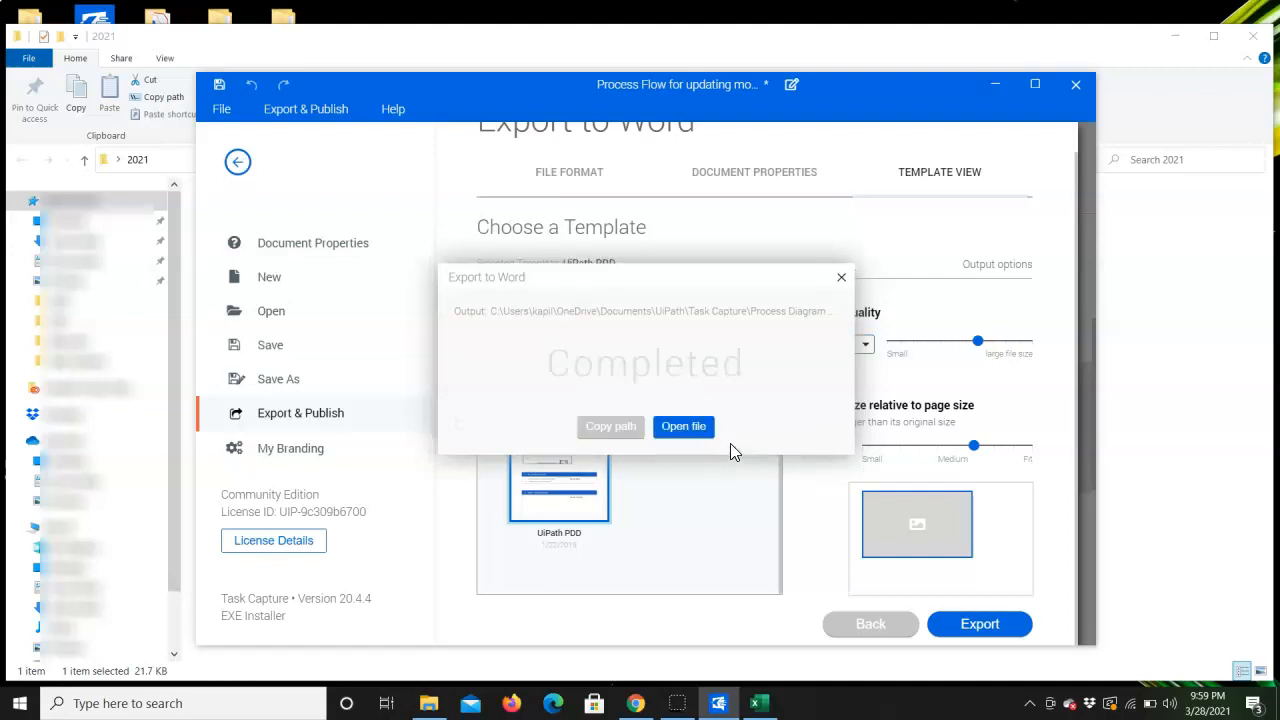
click(684, 428)
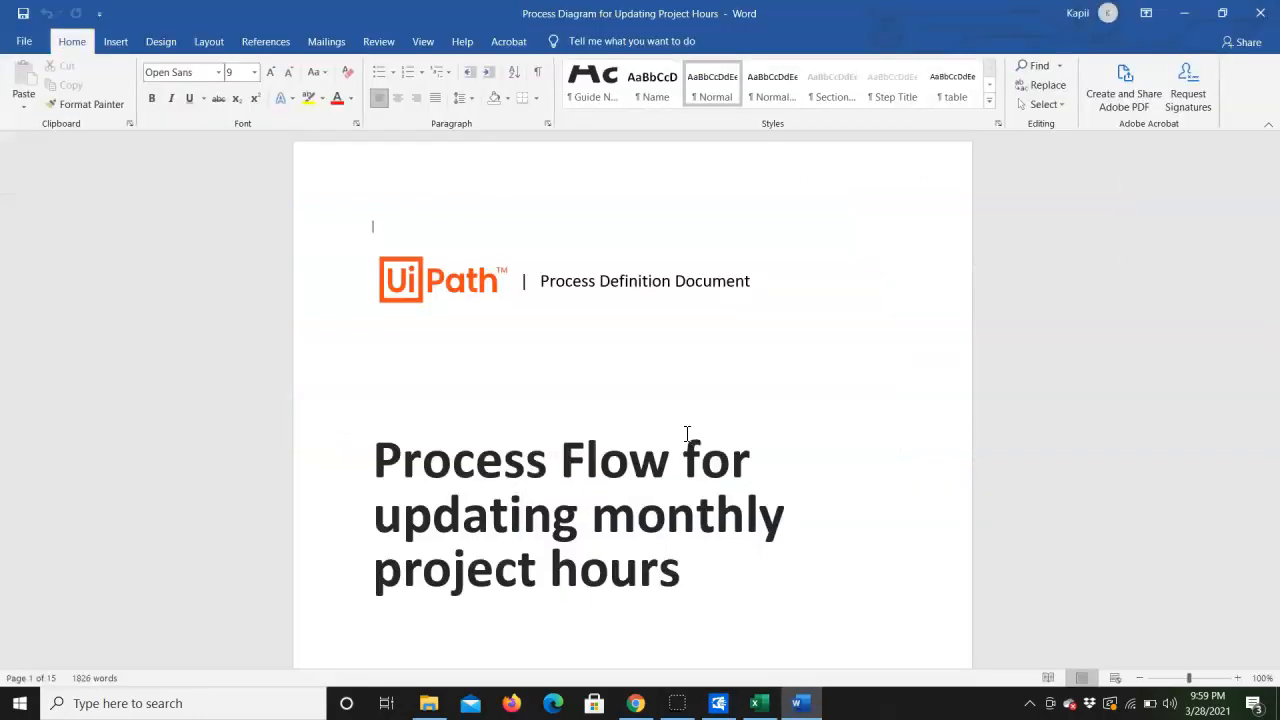
Review the exported document's cover, table of contents, introduction, process overview table and list of applications used.
scroll(733, 420, down, 3)
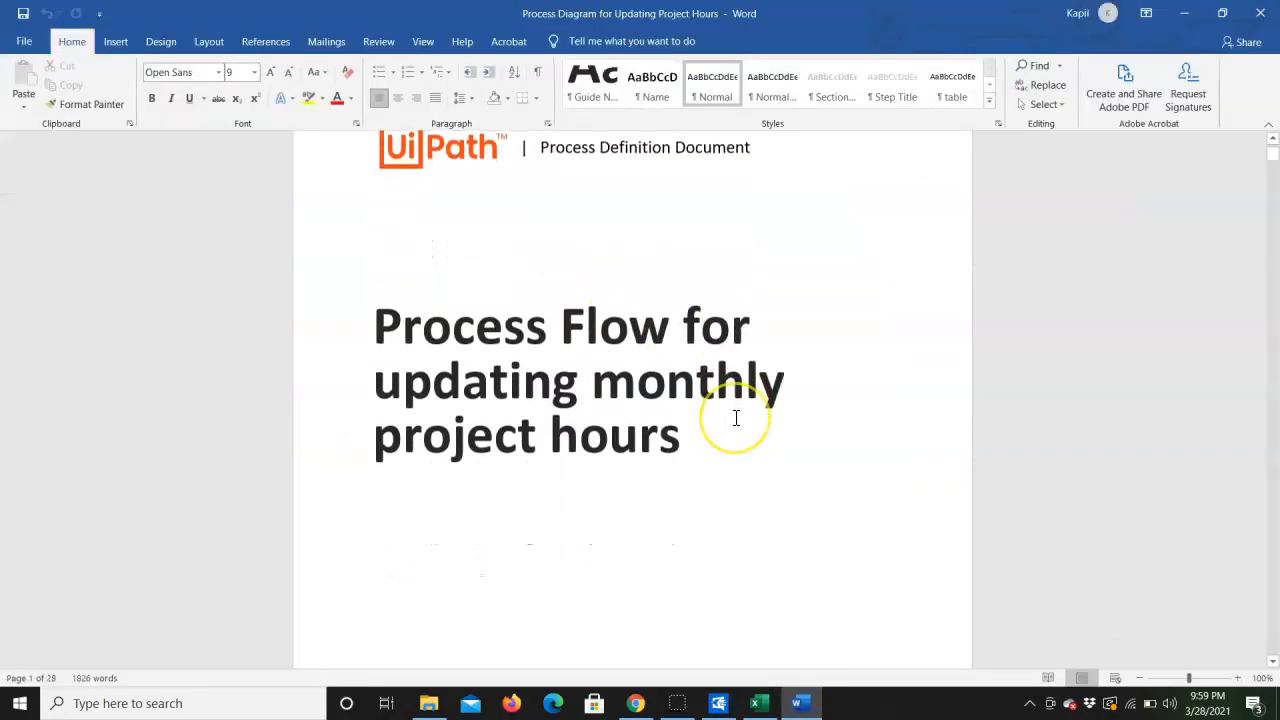
scroll(736, 418, down, 5)
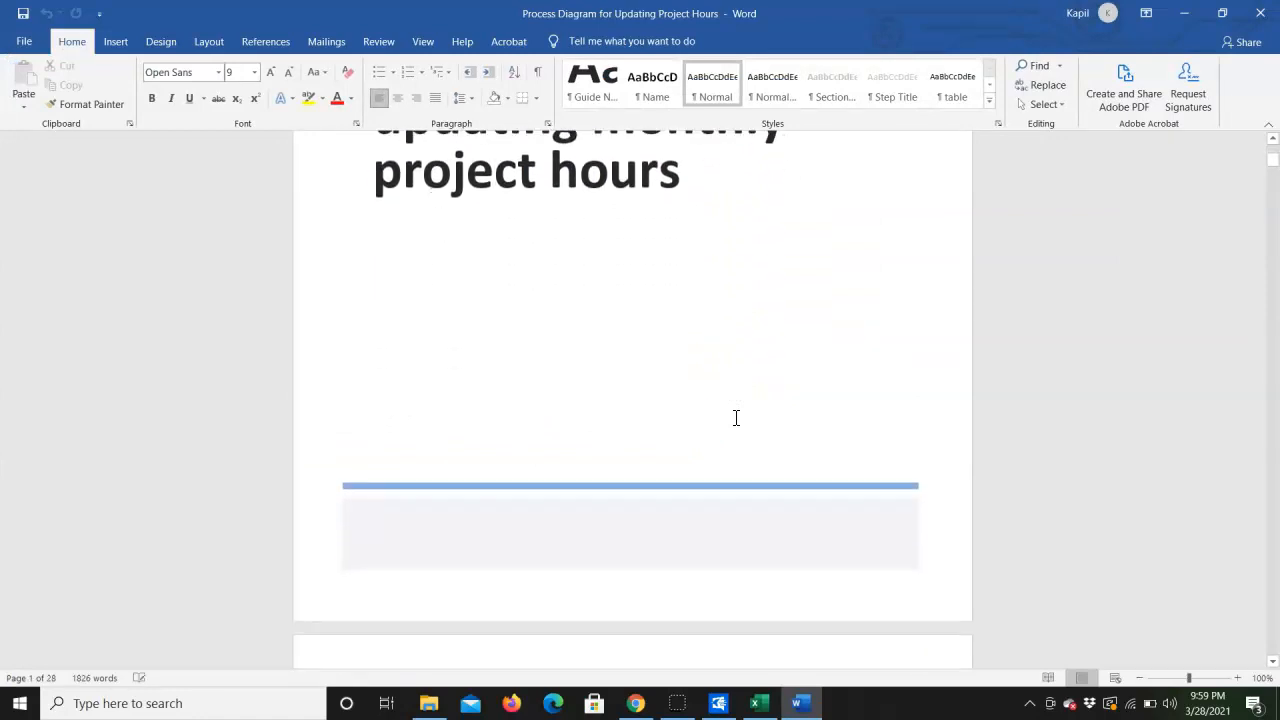
scroll(736, 417, down, 8)
click(646, 409)
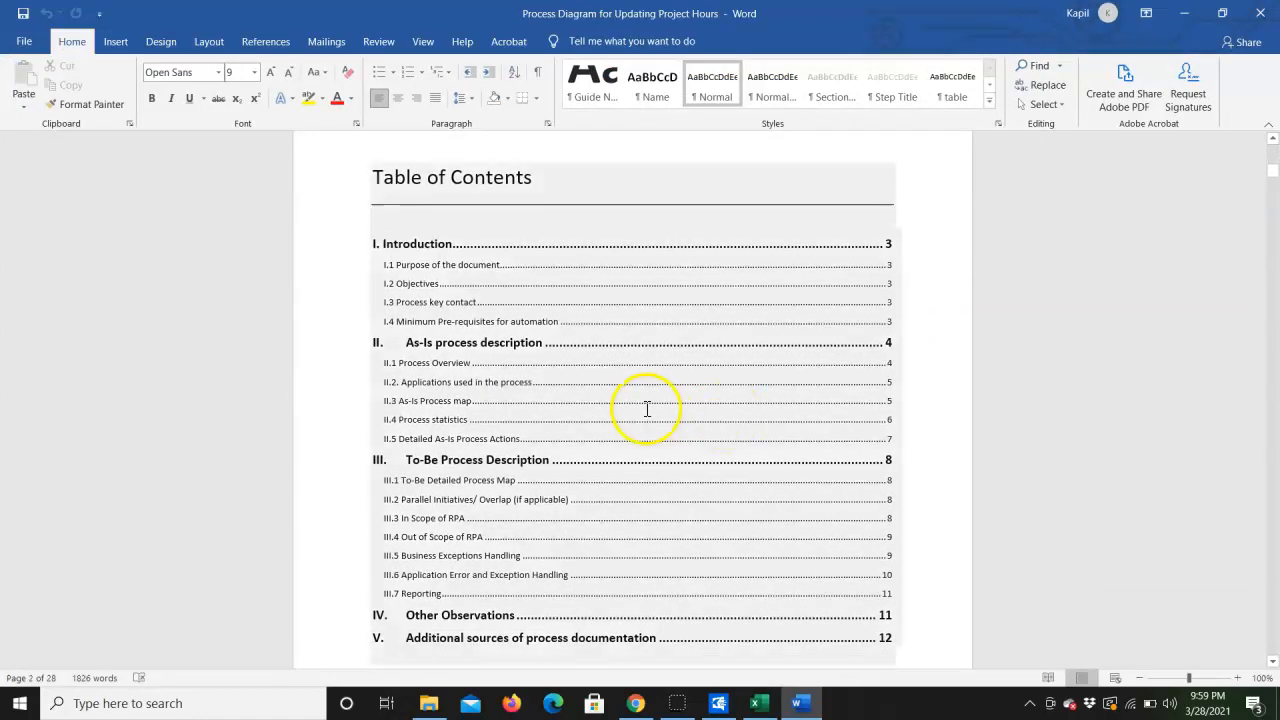
scroll(647, 400, down, 2)
scroll(647, 393, down, 12)
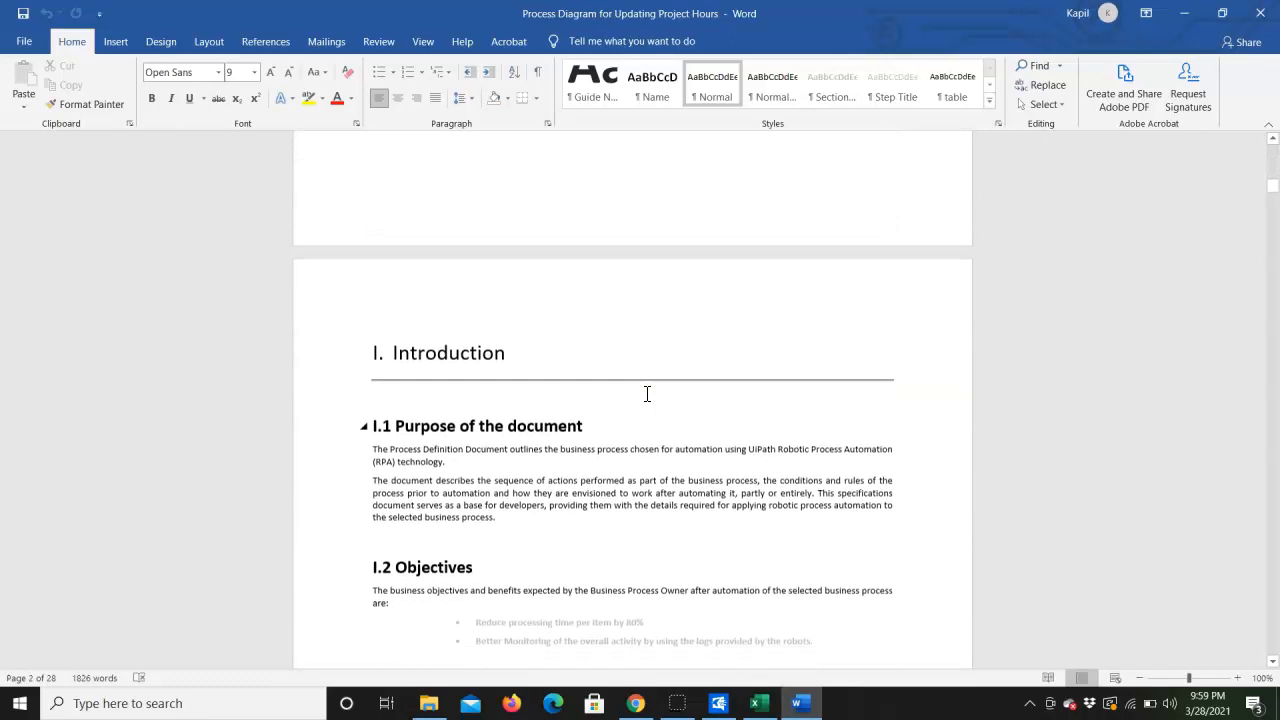
scroll(647, 393, down, 5)
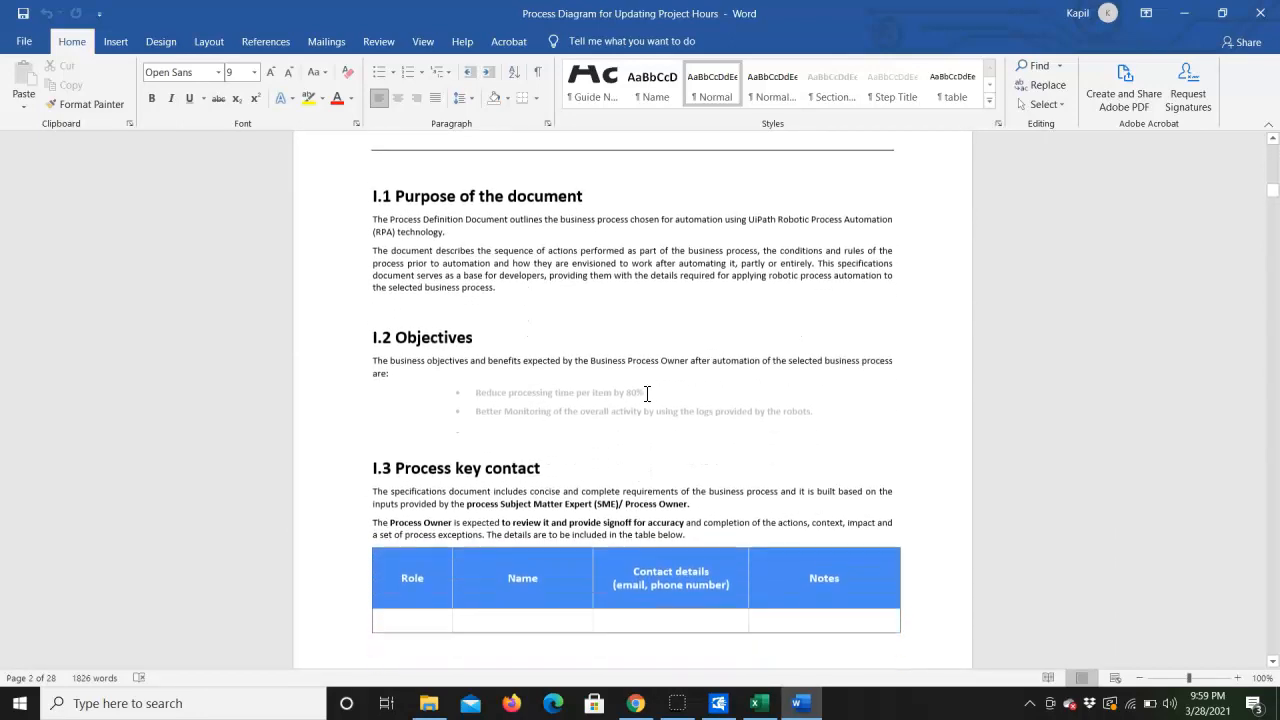
scroll(647, 393, down, 10)
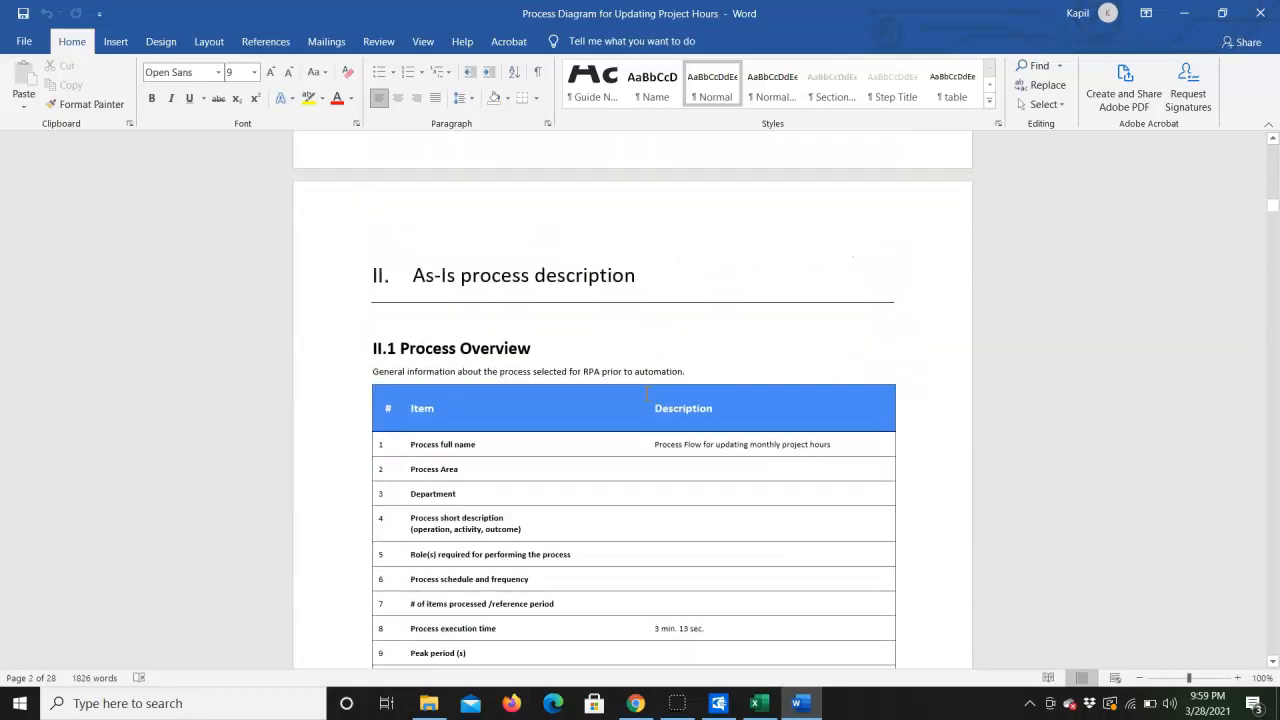
scroll(645, 393, down, 8)
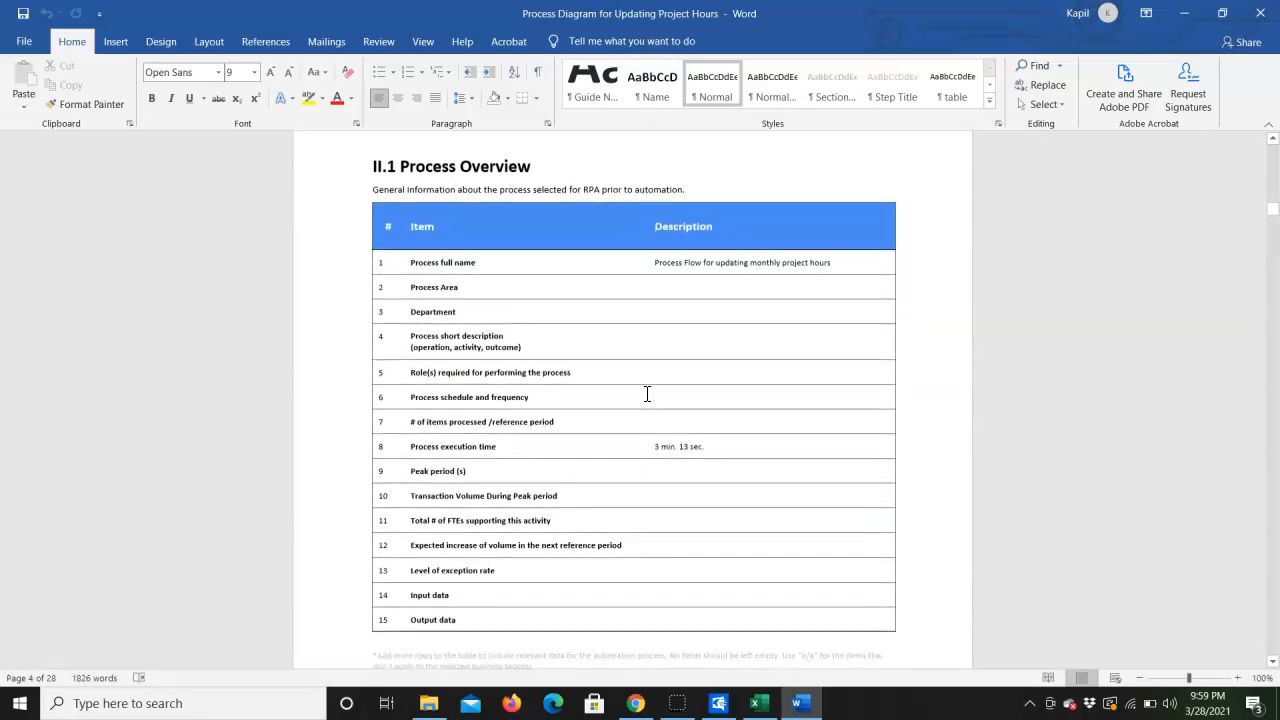
scroll(647, 393, down, 8)
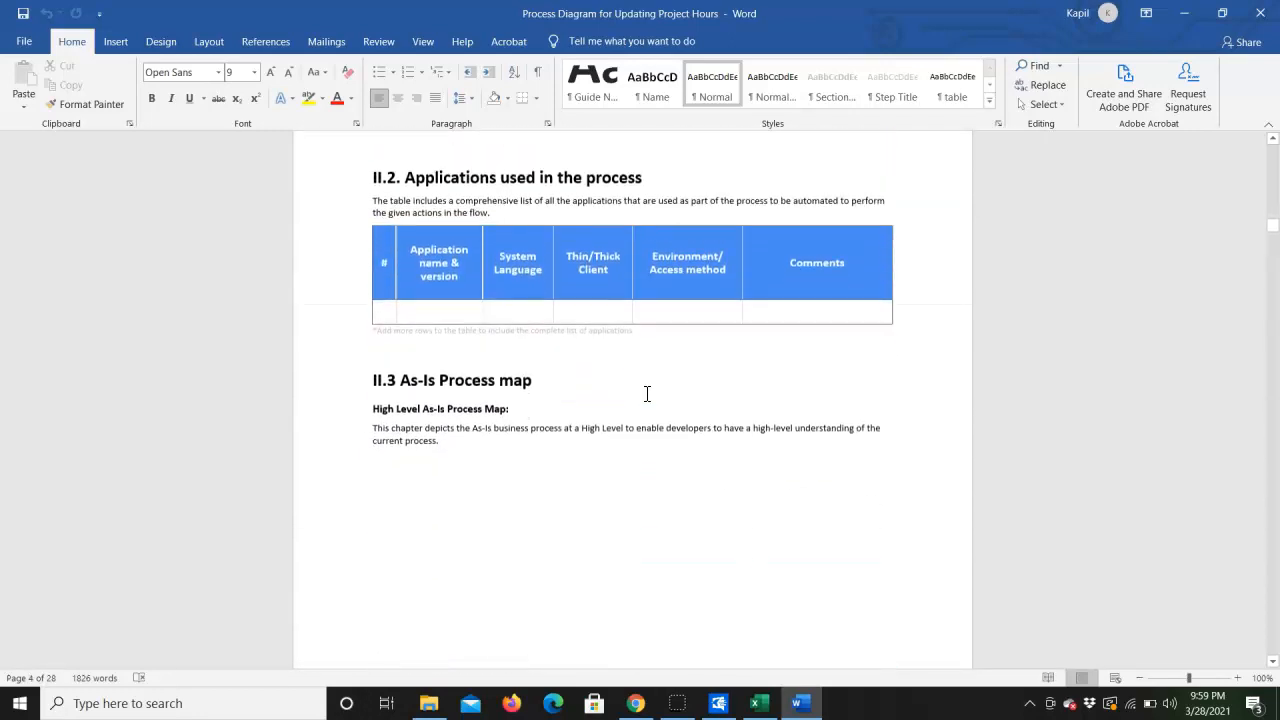
Examine the as-is process map, the process statistics and the detailed actions with their screenshots through action 3.2.
scroll(647, 393, down, 10)
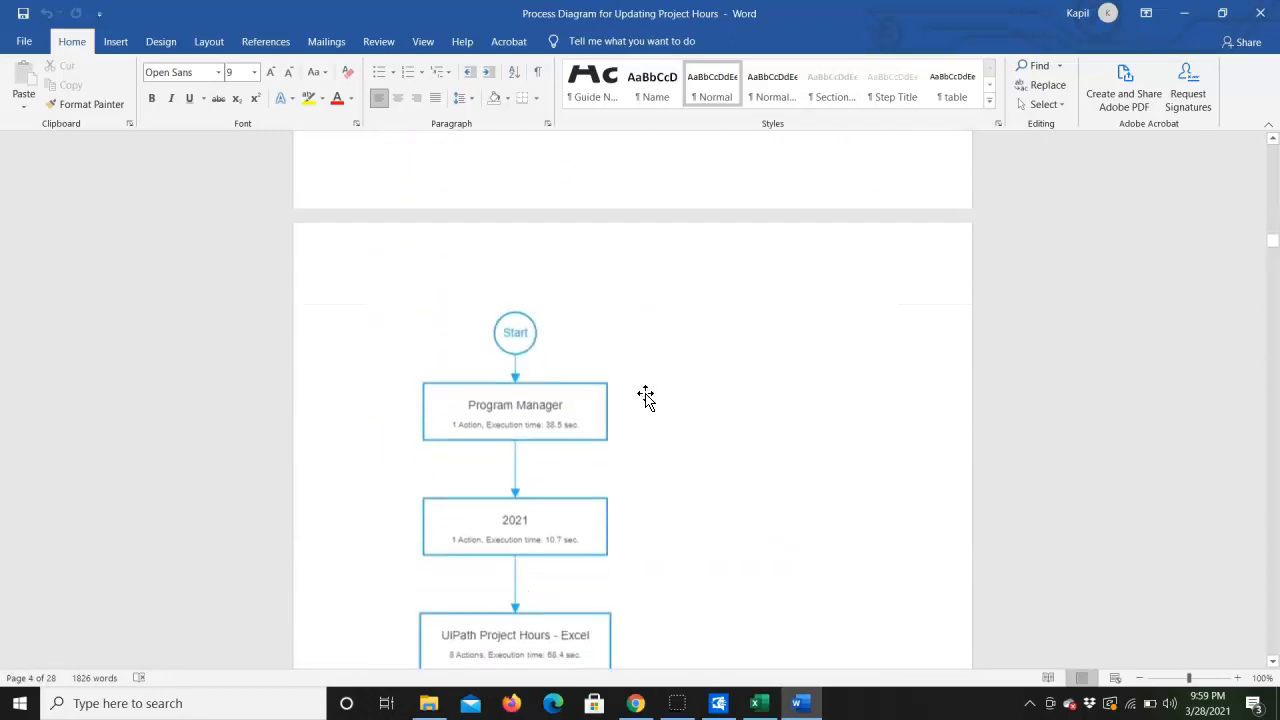
scroll(645, 397, down, 10)
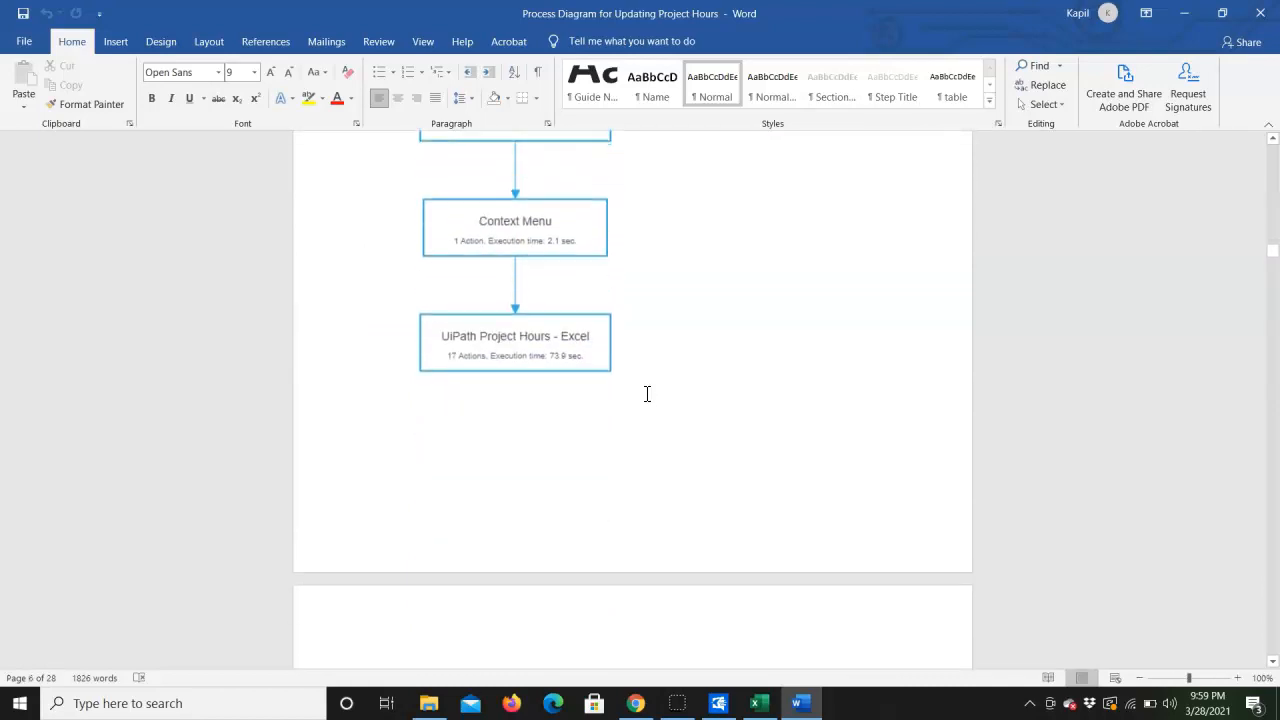
scroll(645, 395, down, 8)
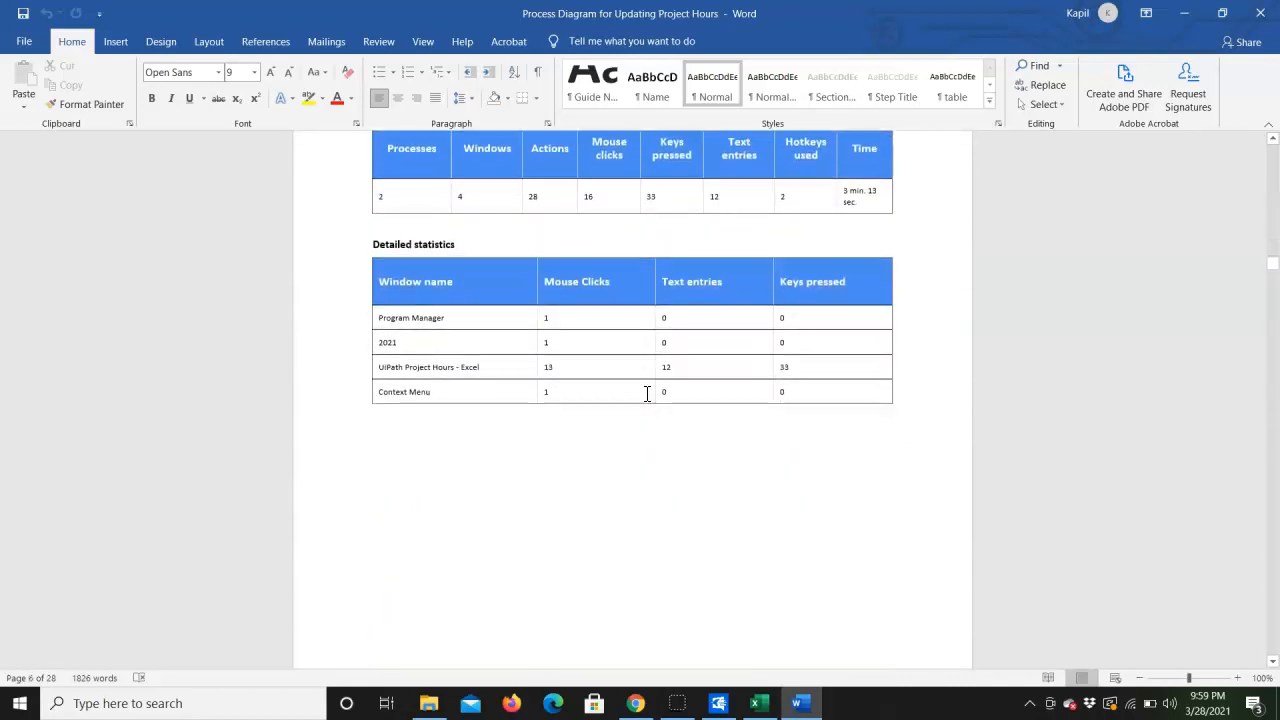
scroll(647, 393, down, 10)
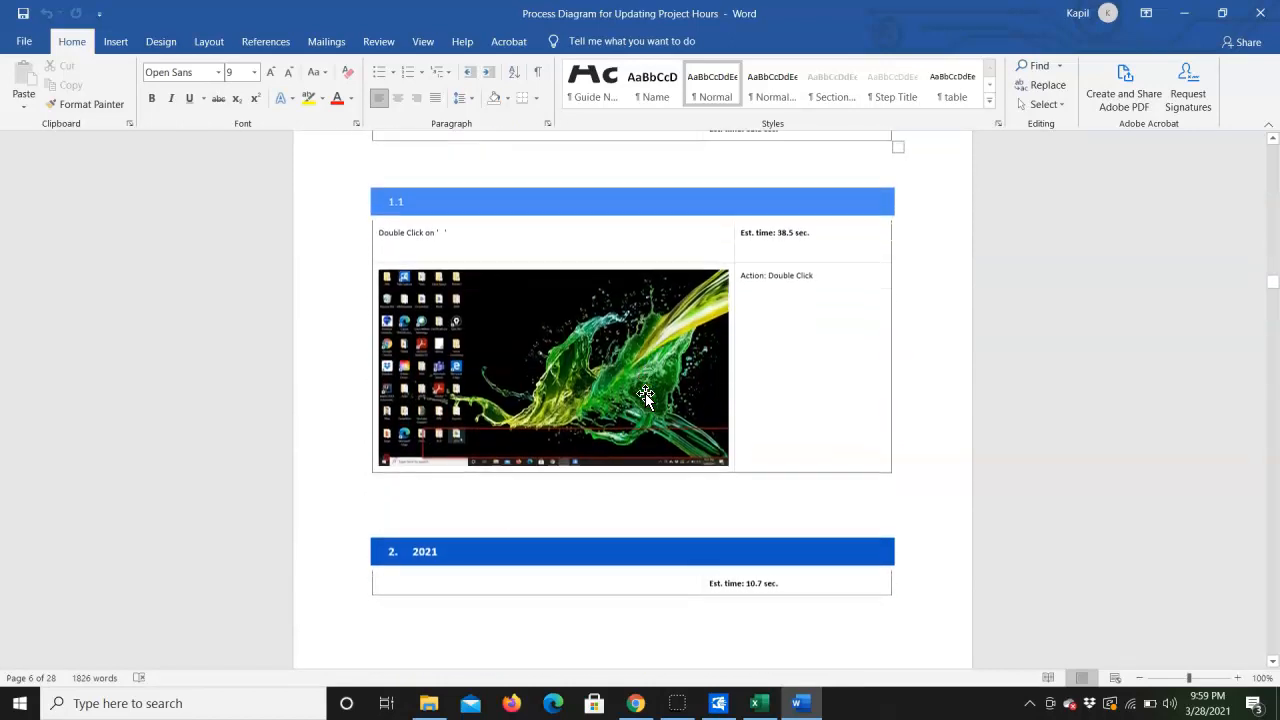
scroll(647, 393, down, 10)
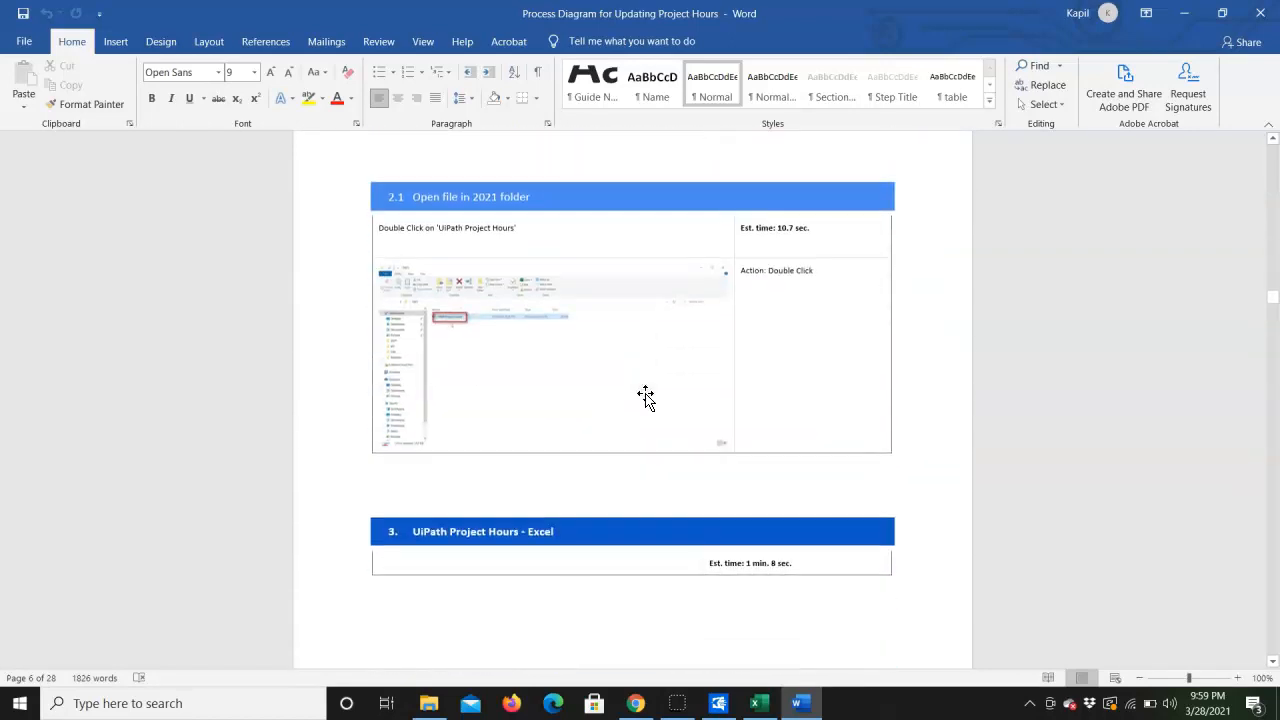
scroll(647, 393, down, 10)
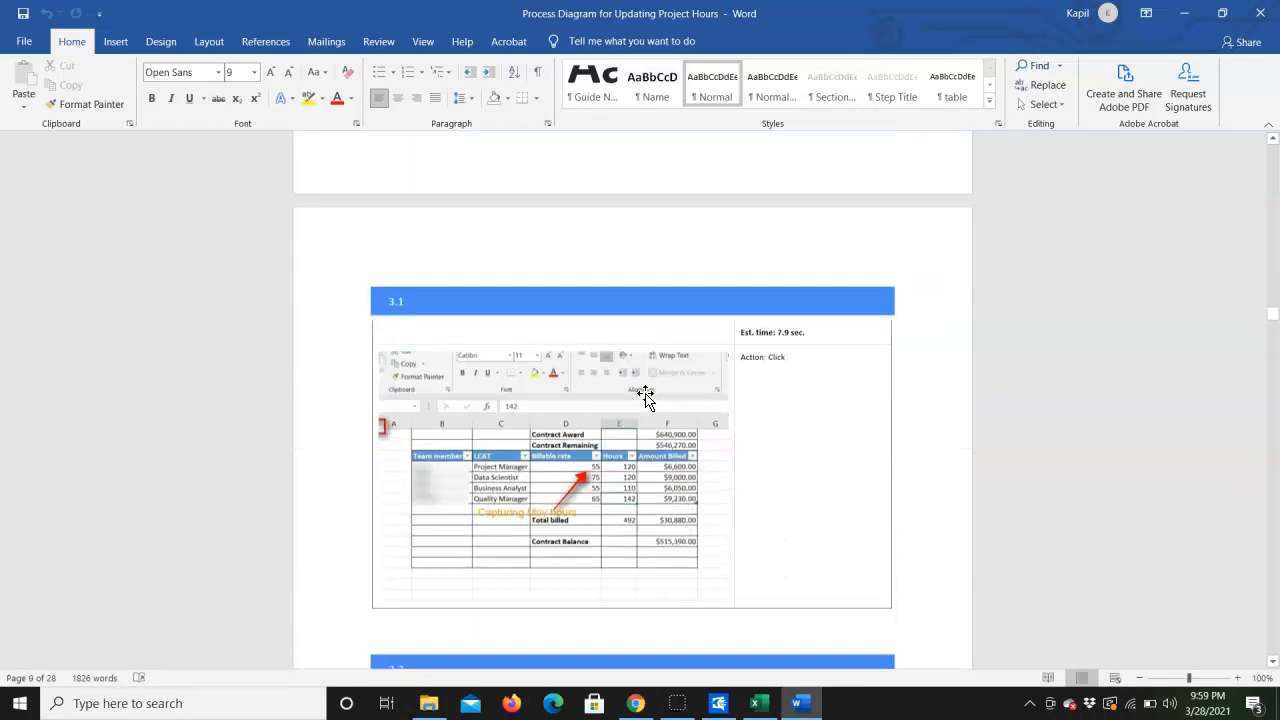
scroll(634, 388, down, 10)
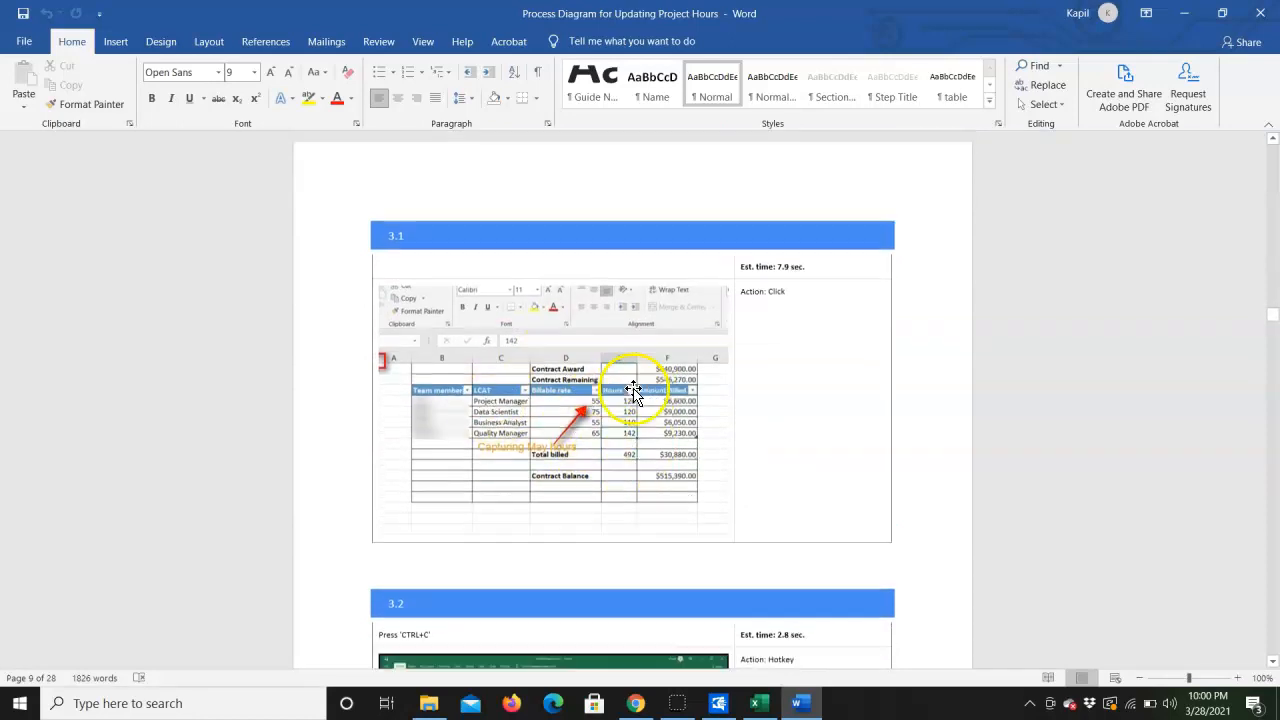
scroll(634, 390, down, 10)
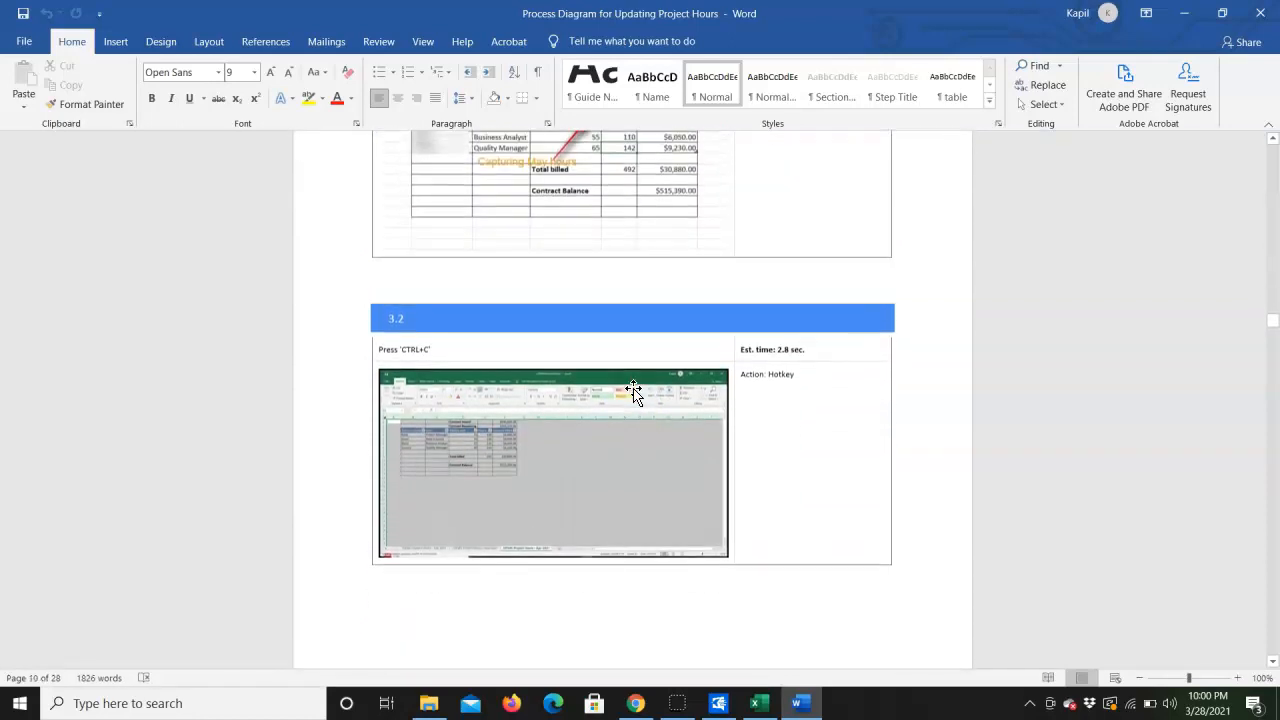
Review the detailed actions 3.1 to 3.3 with their screenshots, and close the exported Word document and the finished export dialog.
scroll(633, 390, down, 5)
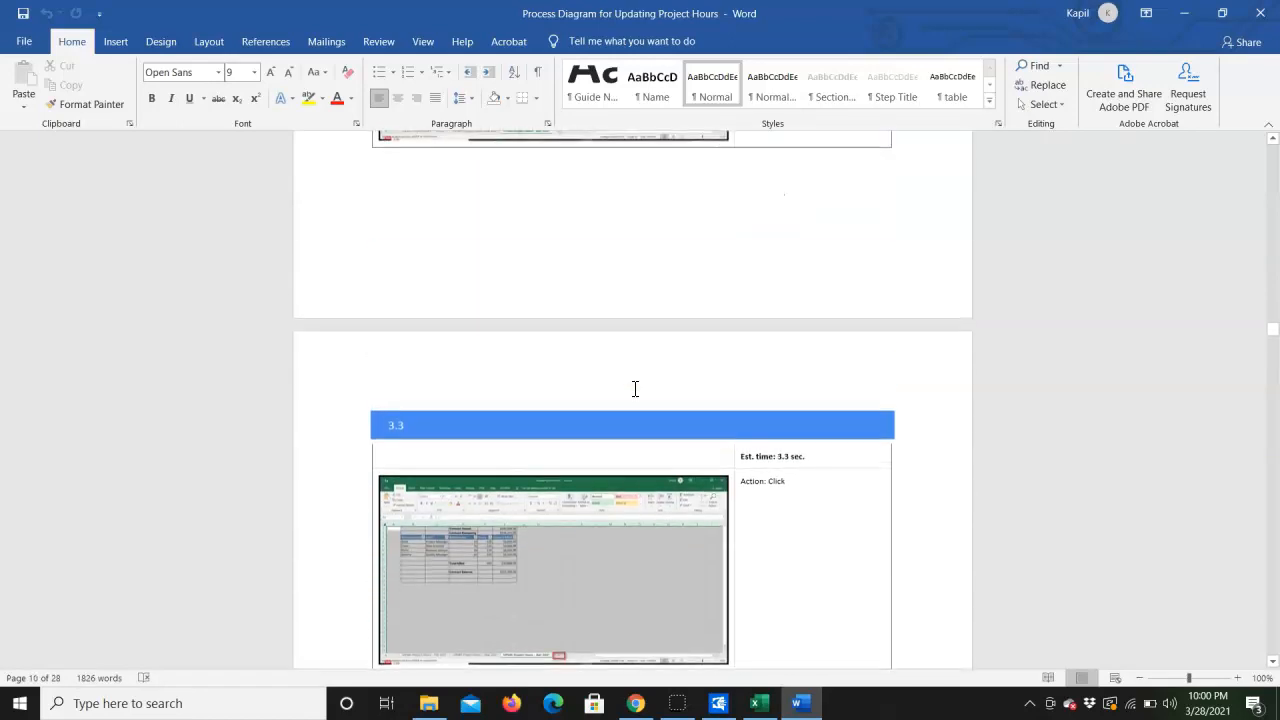
scroll(634, 389, up, 3)
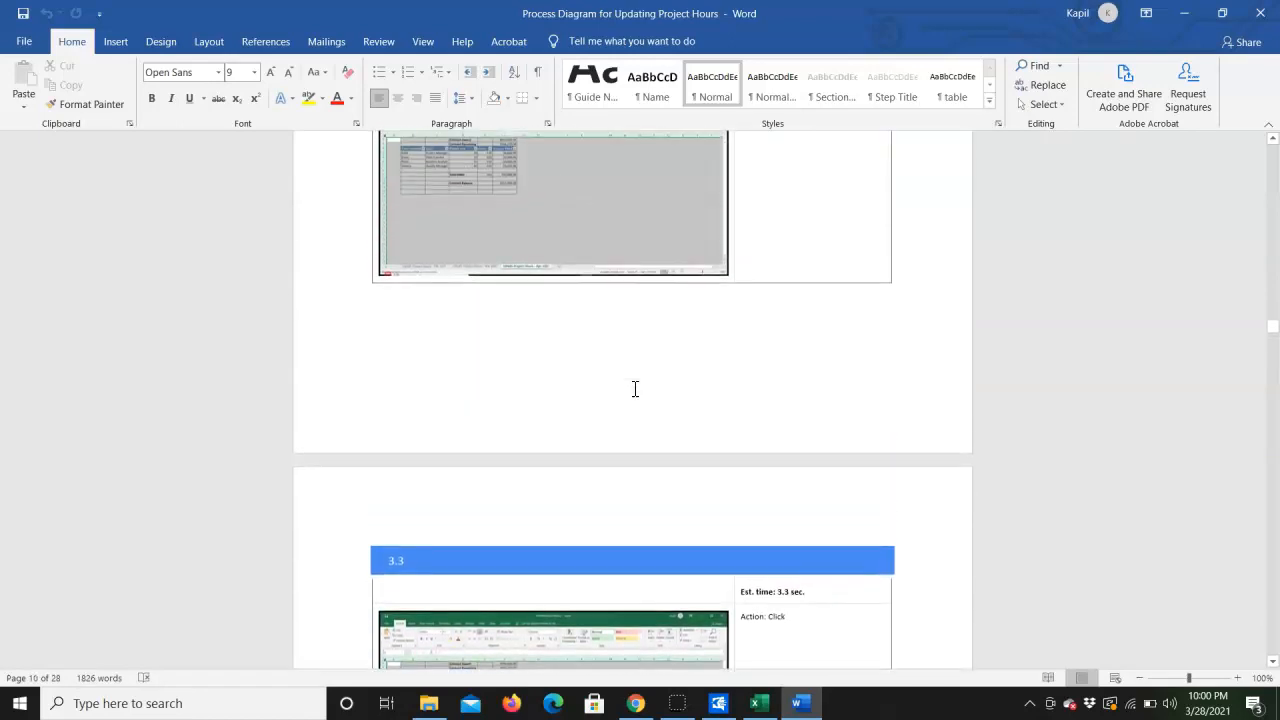
scroll(634, 389, up, 2)
click(958, 253)
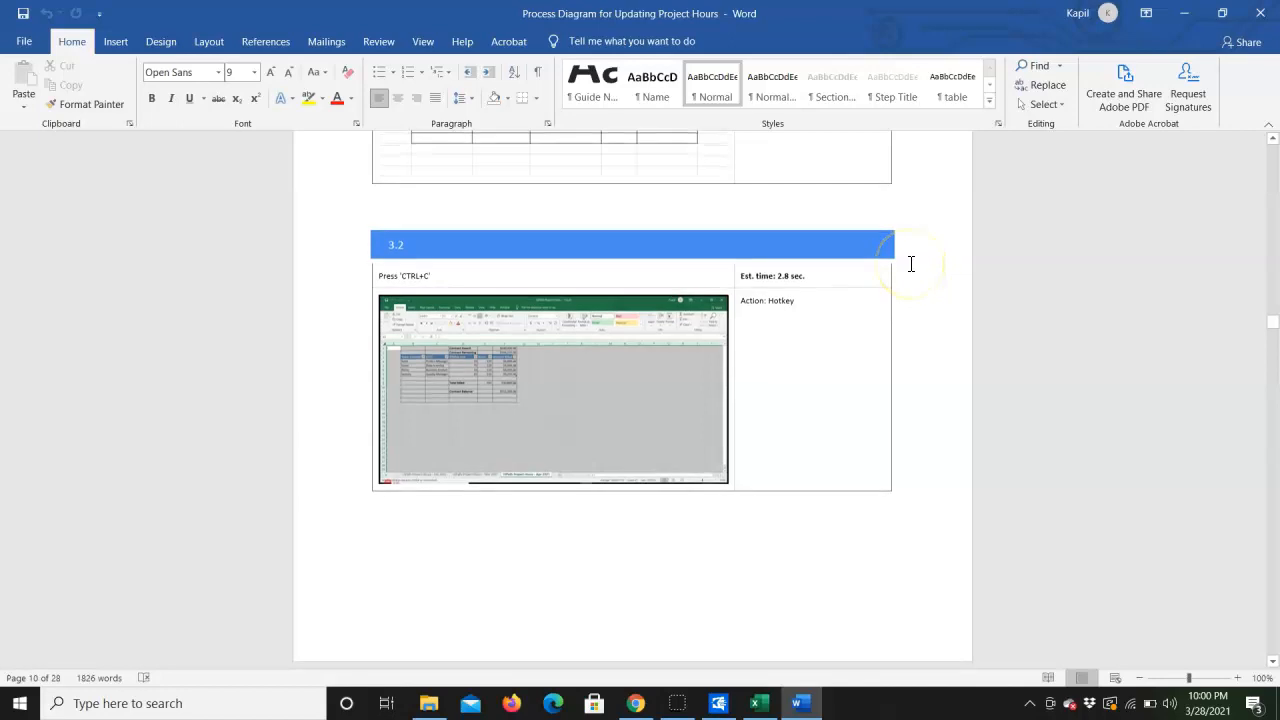
scroll(824, 285, up, 10)
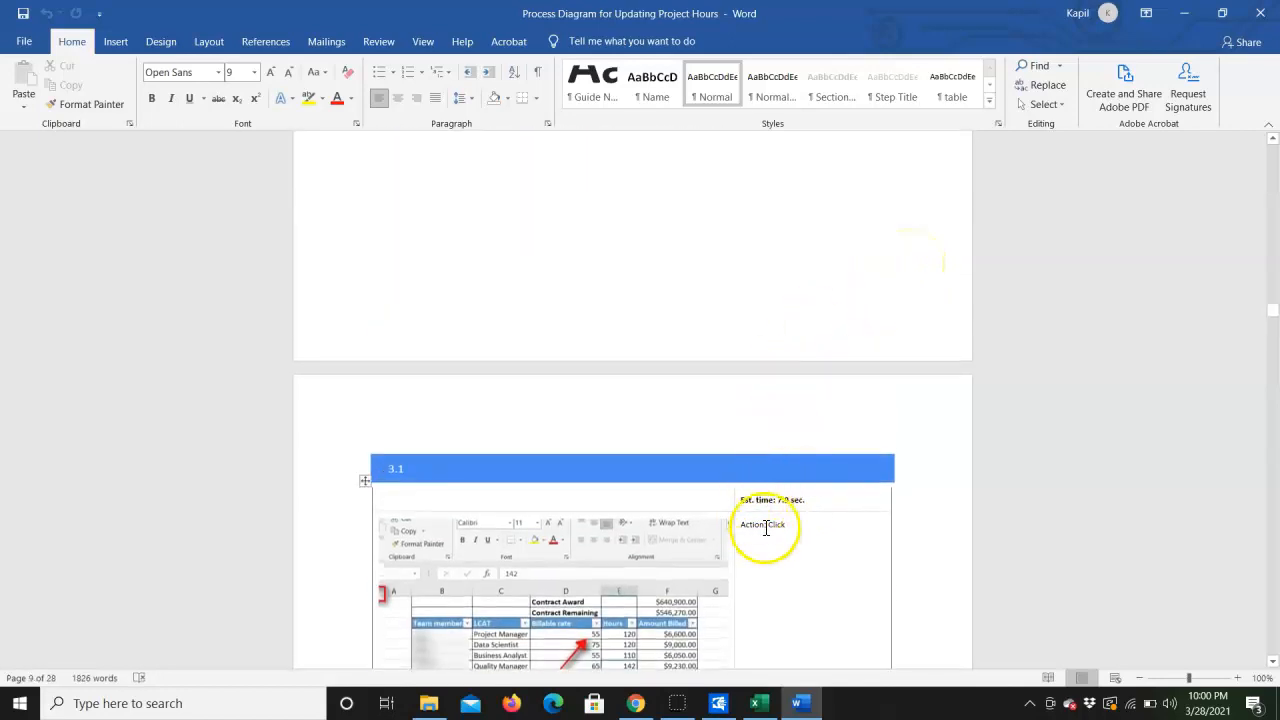
scroll(808, 523, down, 3)
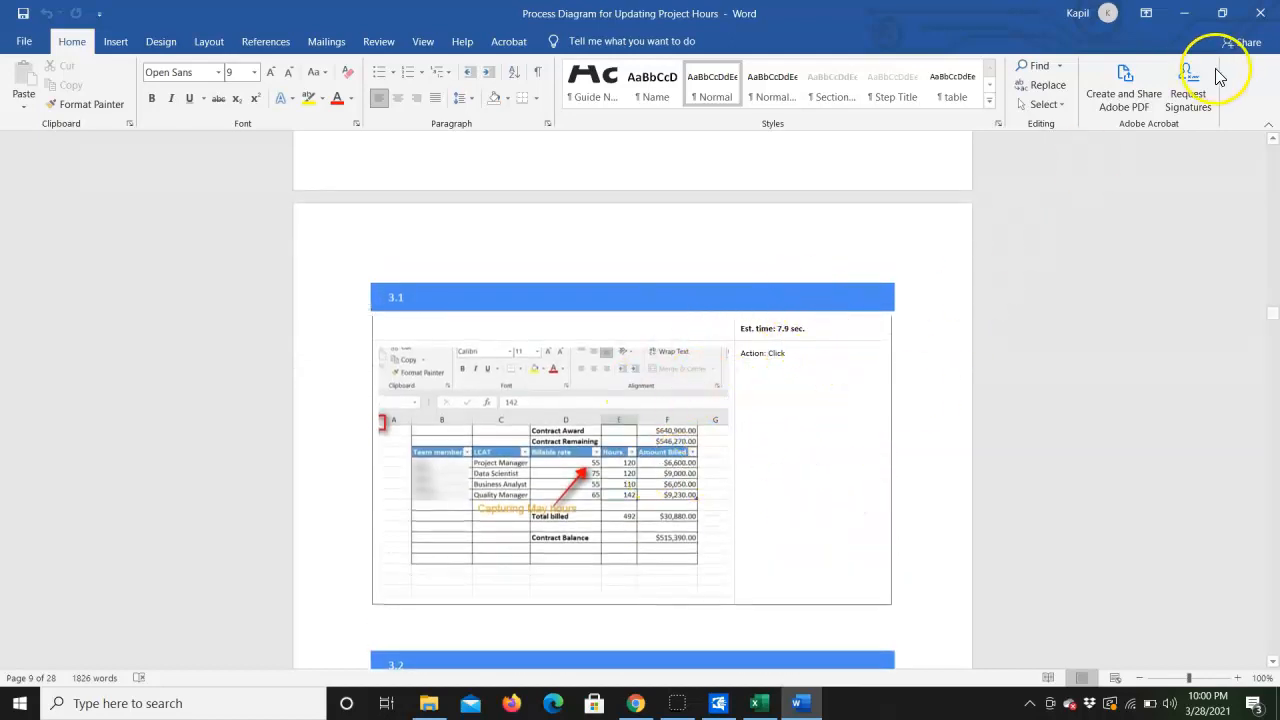
click(1258, 13)
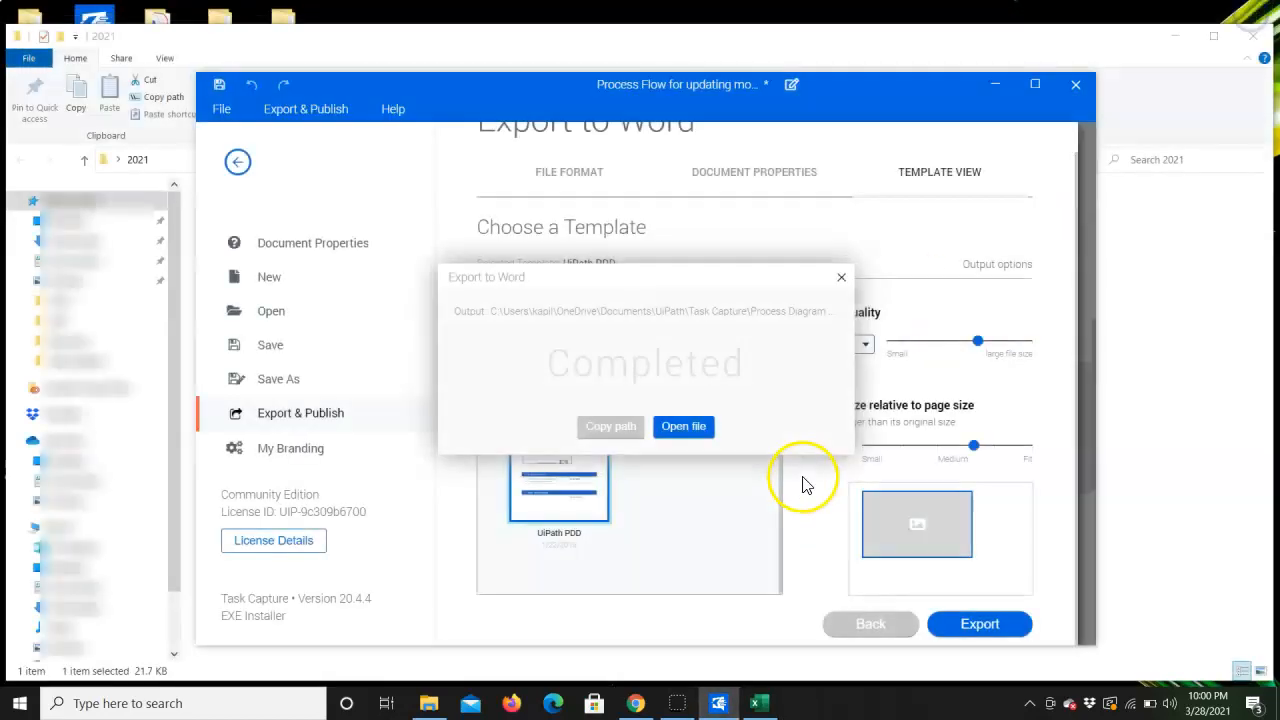
click(843, 280)
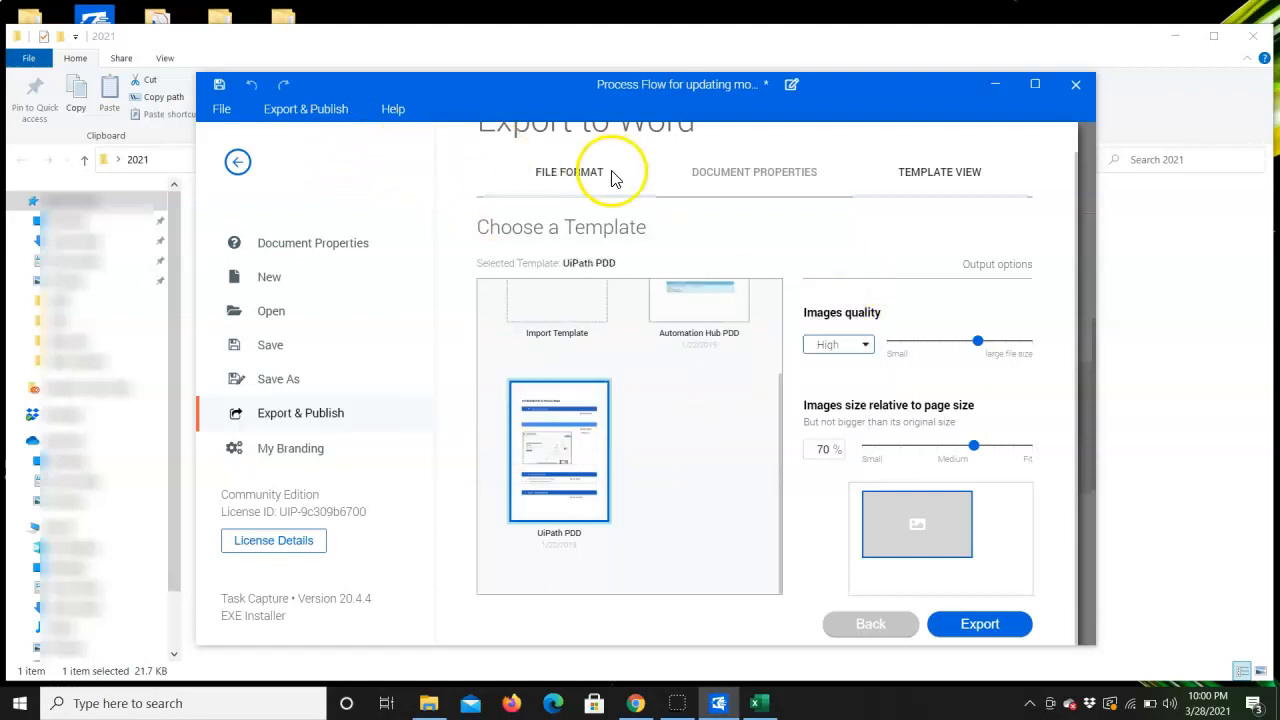
Export the process to UiPath Studio as the sequence "Process Flow for updating monthly project hours" in the Task Capture folder and open the file.
click(564, 180)
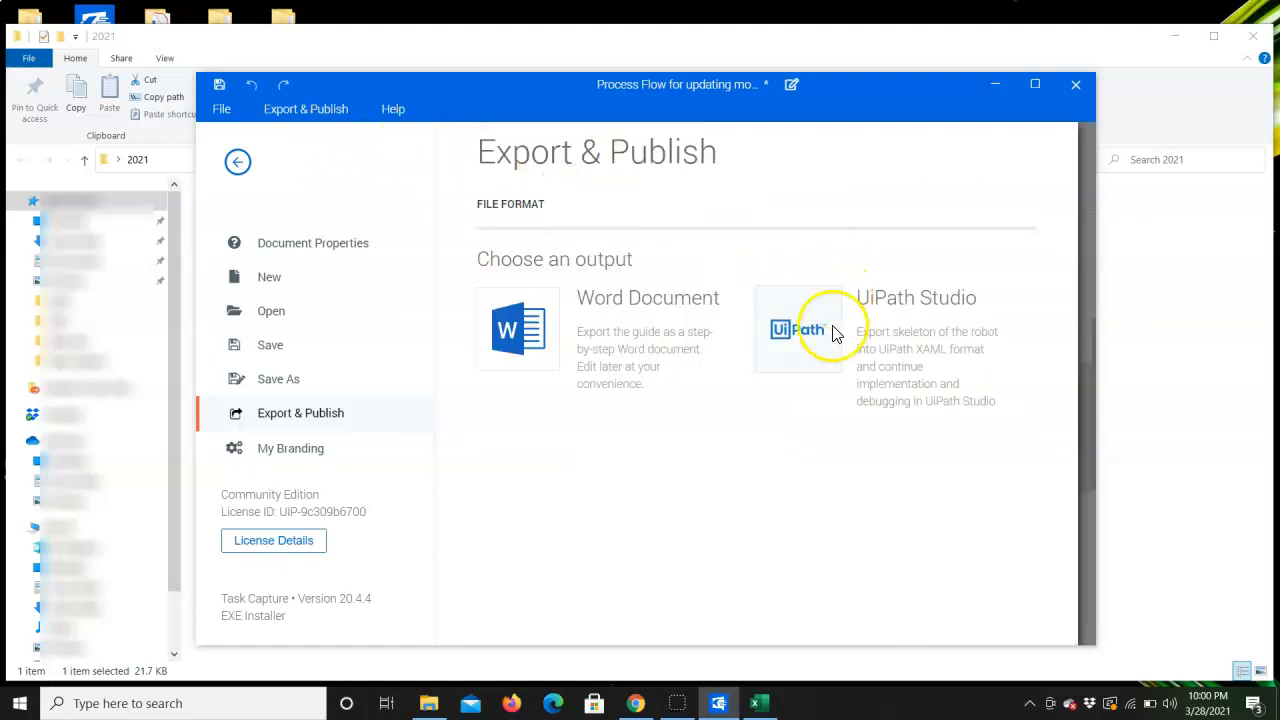
click(899, 345)
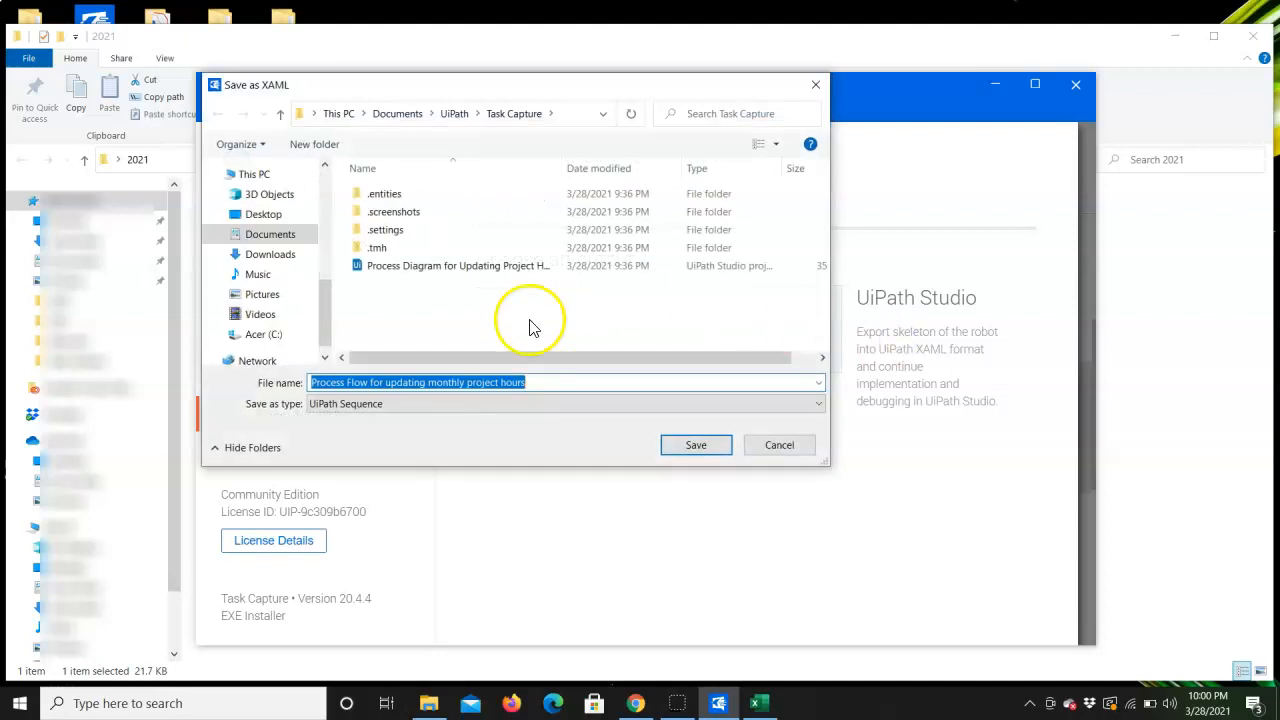
click(693, 444)
click(688, 428)
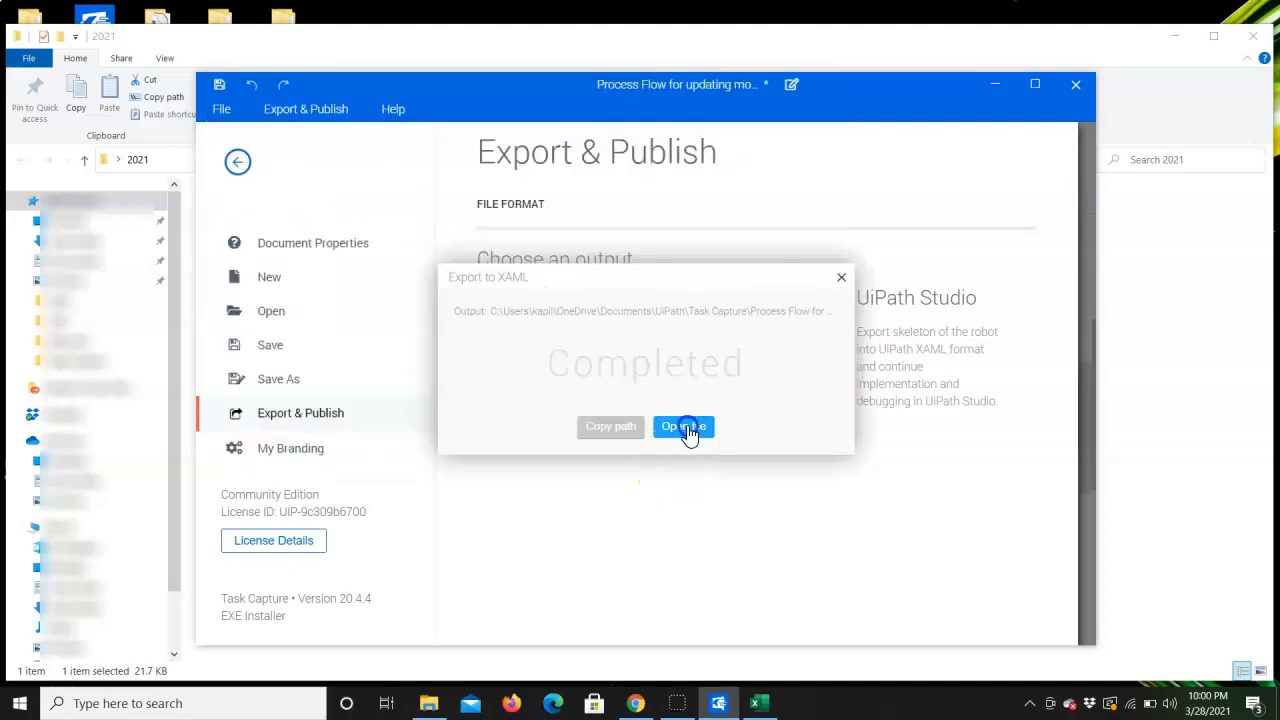